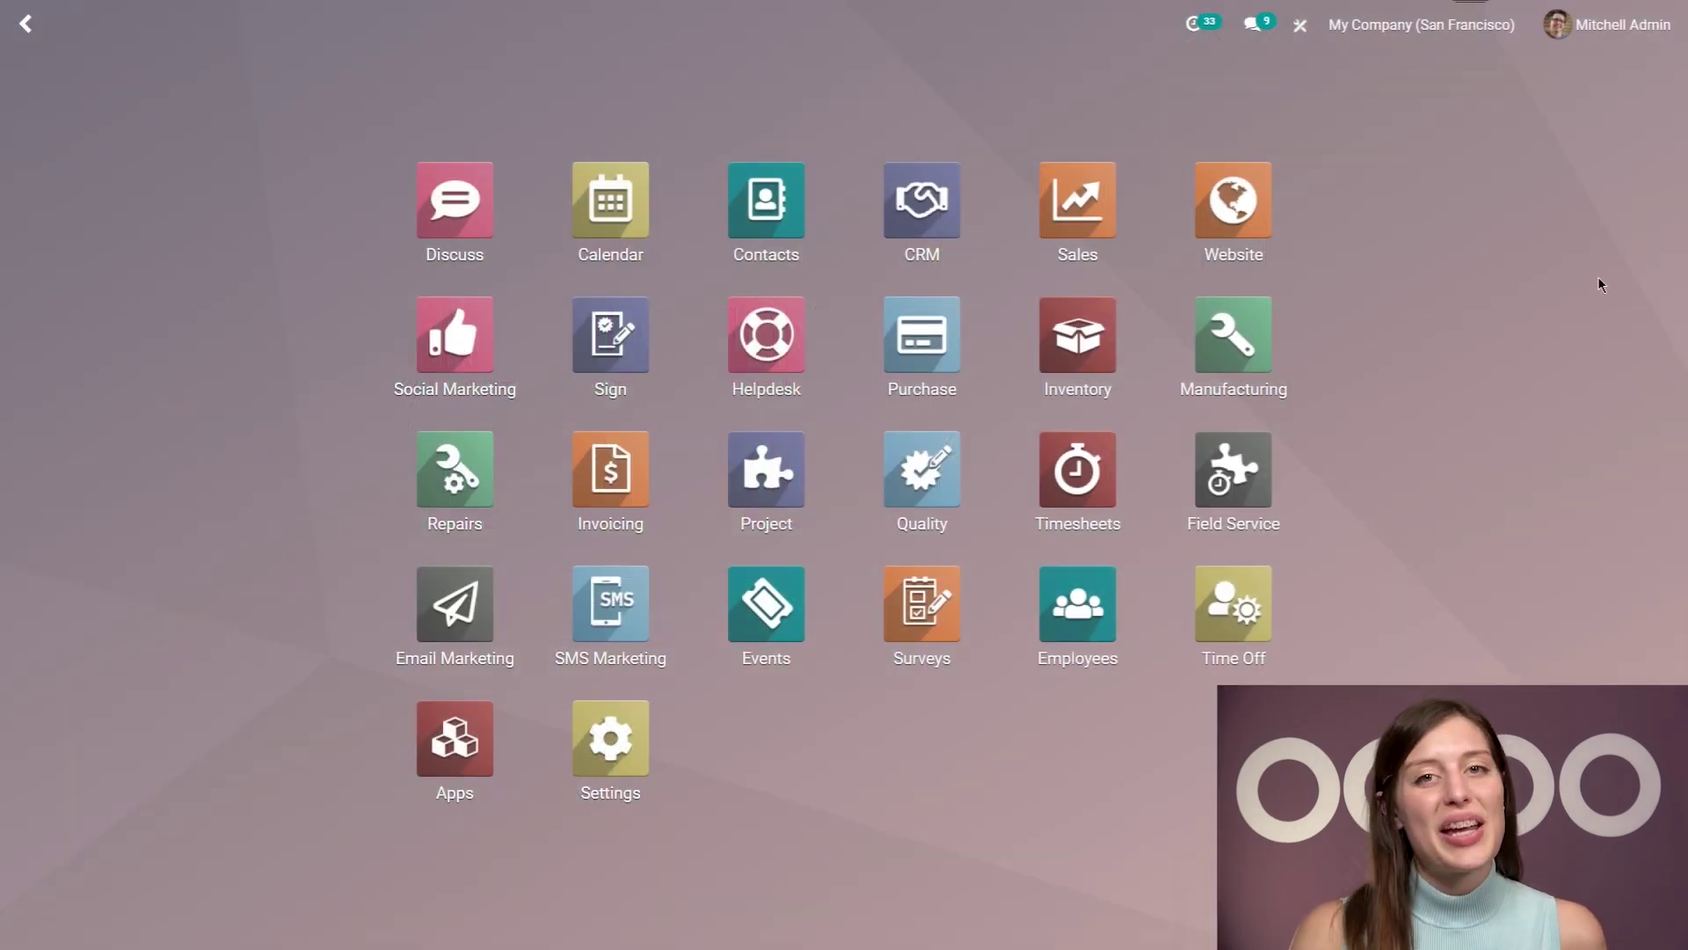
Open Manufacturing and show the Bills of Materials list with its 8 BoMs.
click(1231, 338)
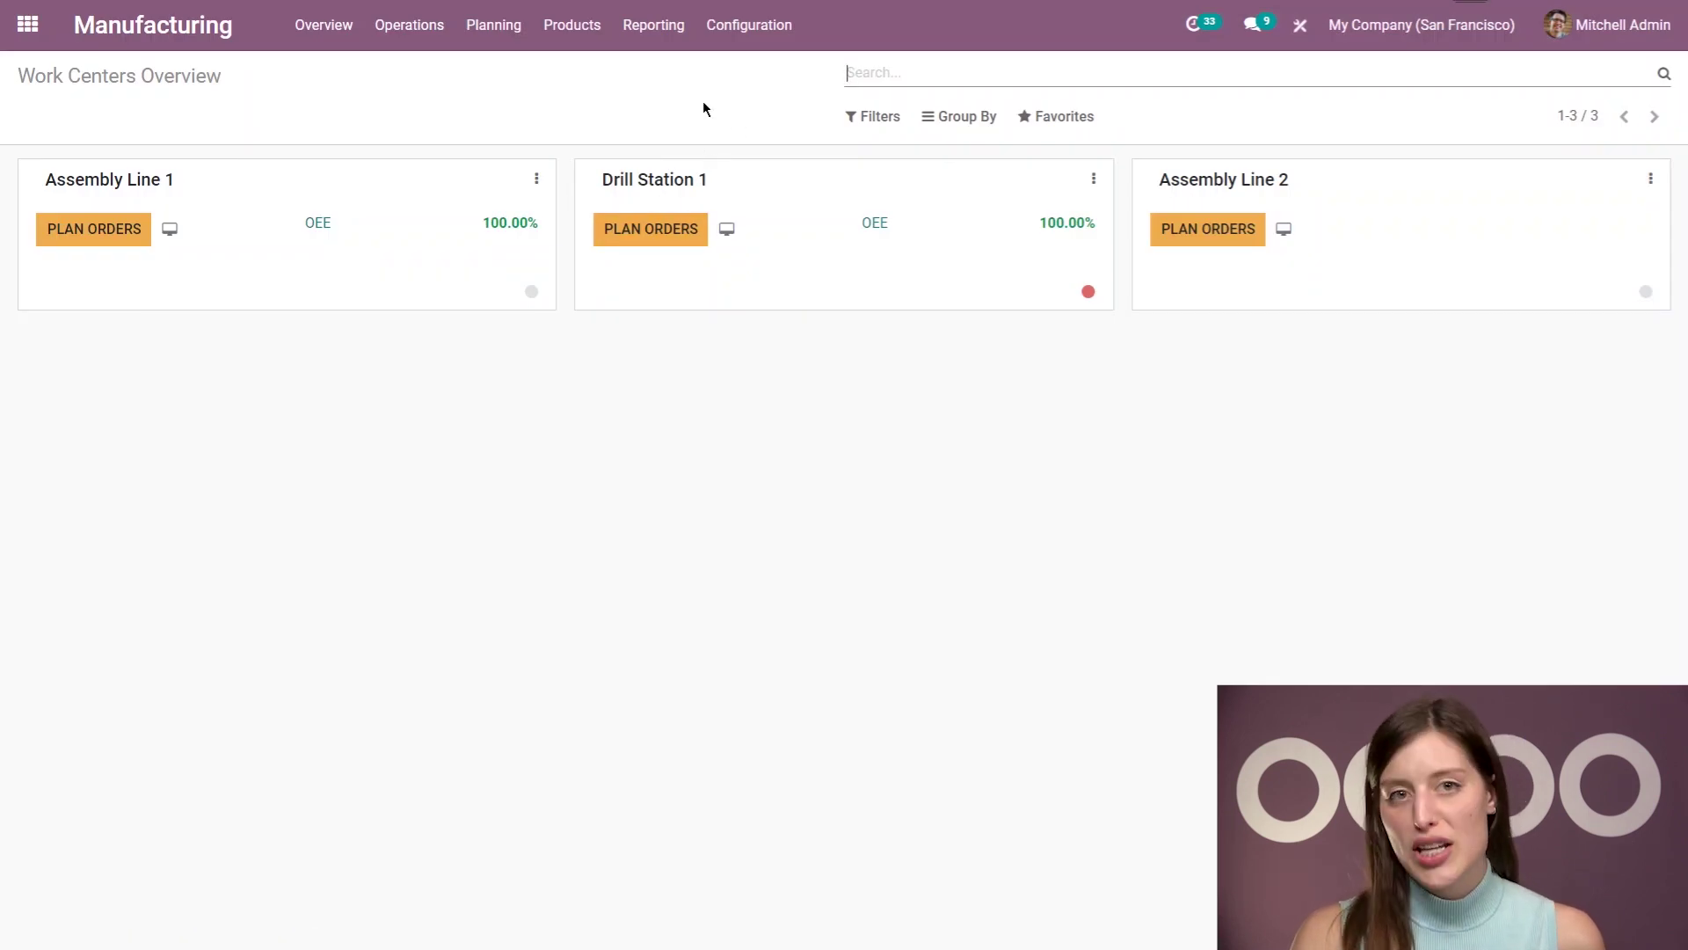
click(573, 28)
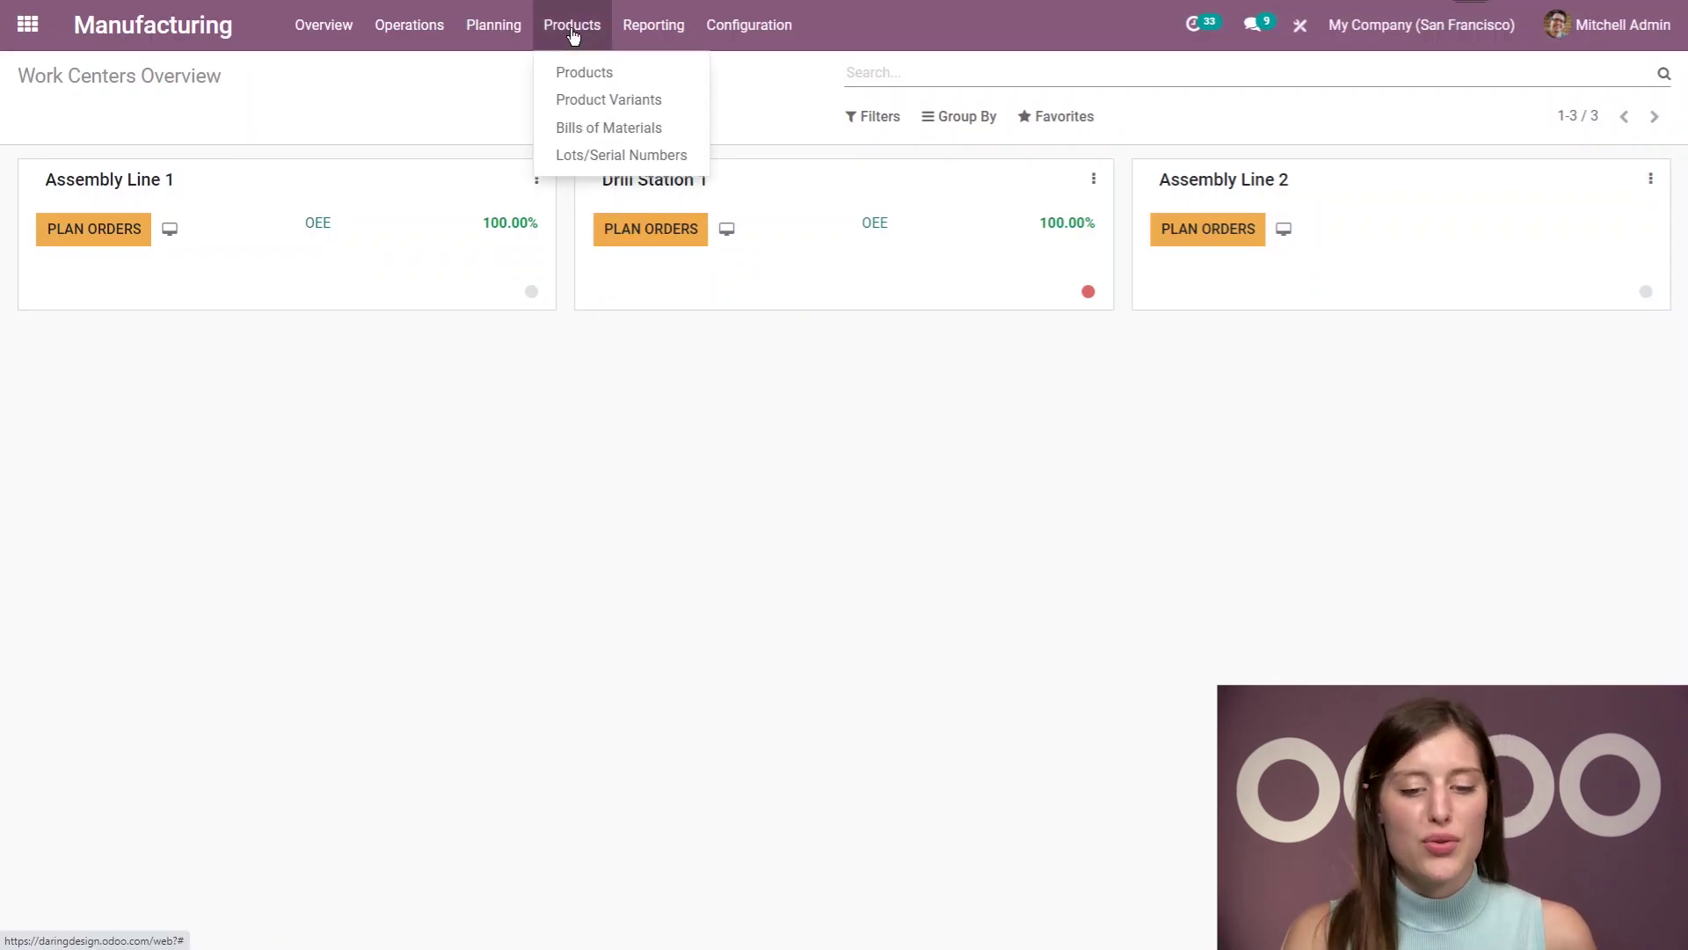
click(681, 128)
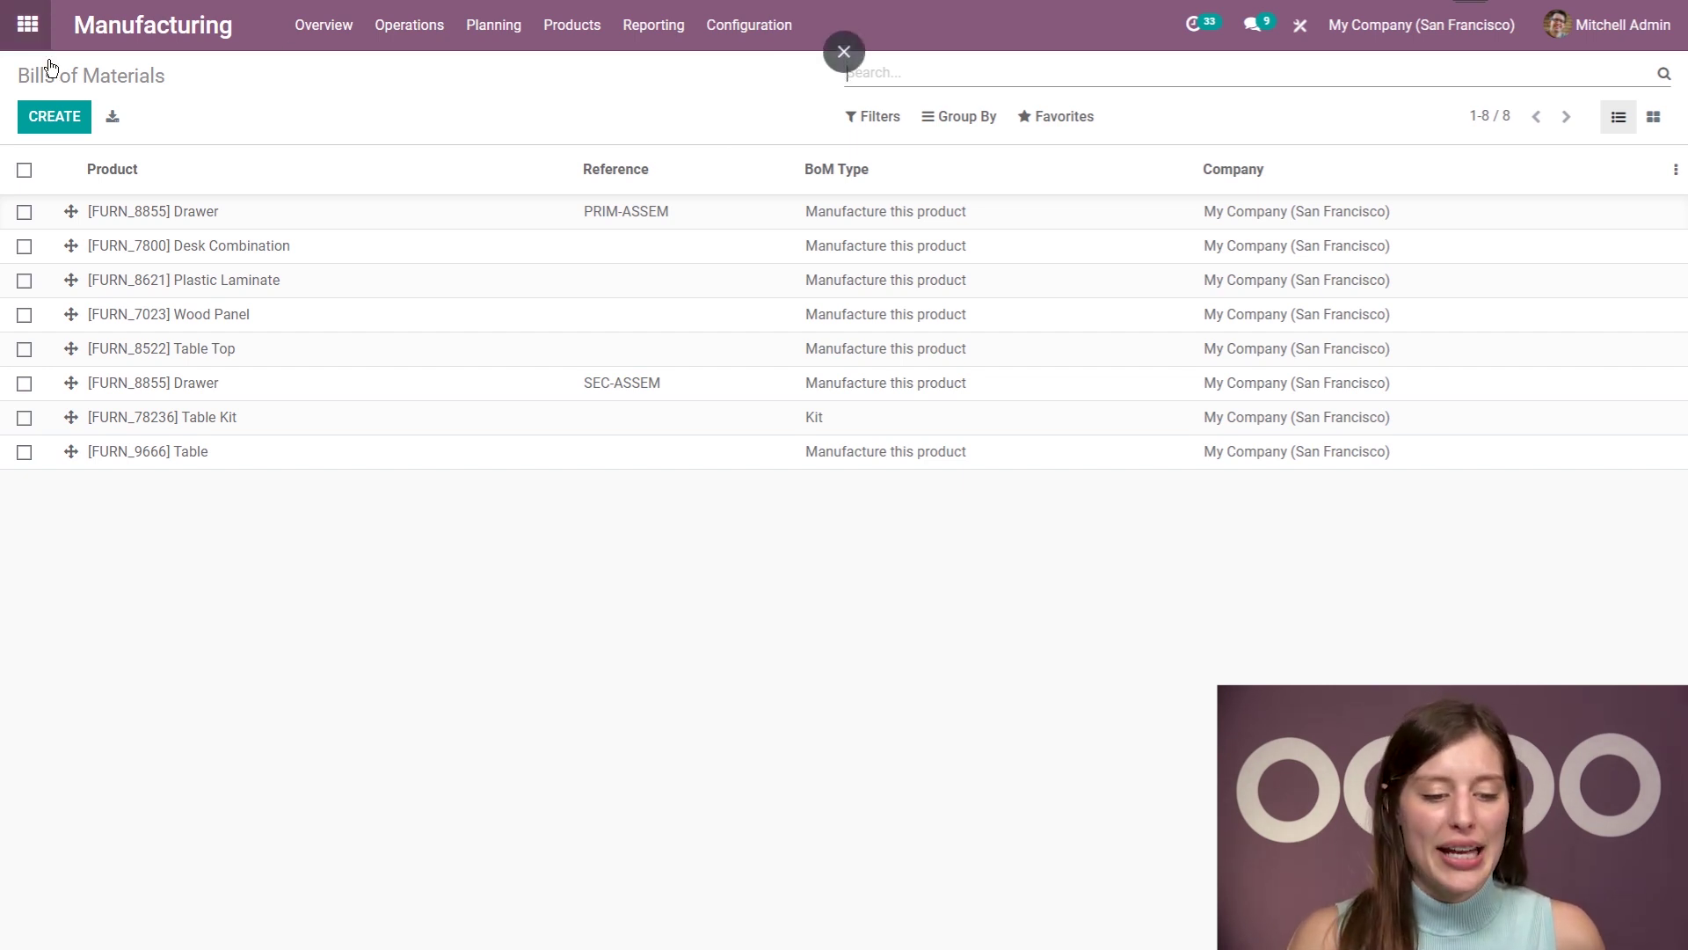
Create a new bill of materials for product [FURN_6741] Large Meeting Table.
click(54, 117)
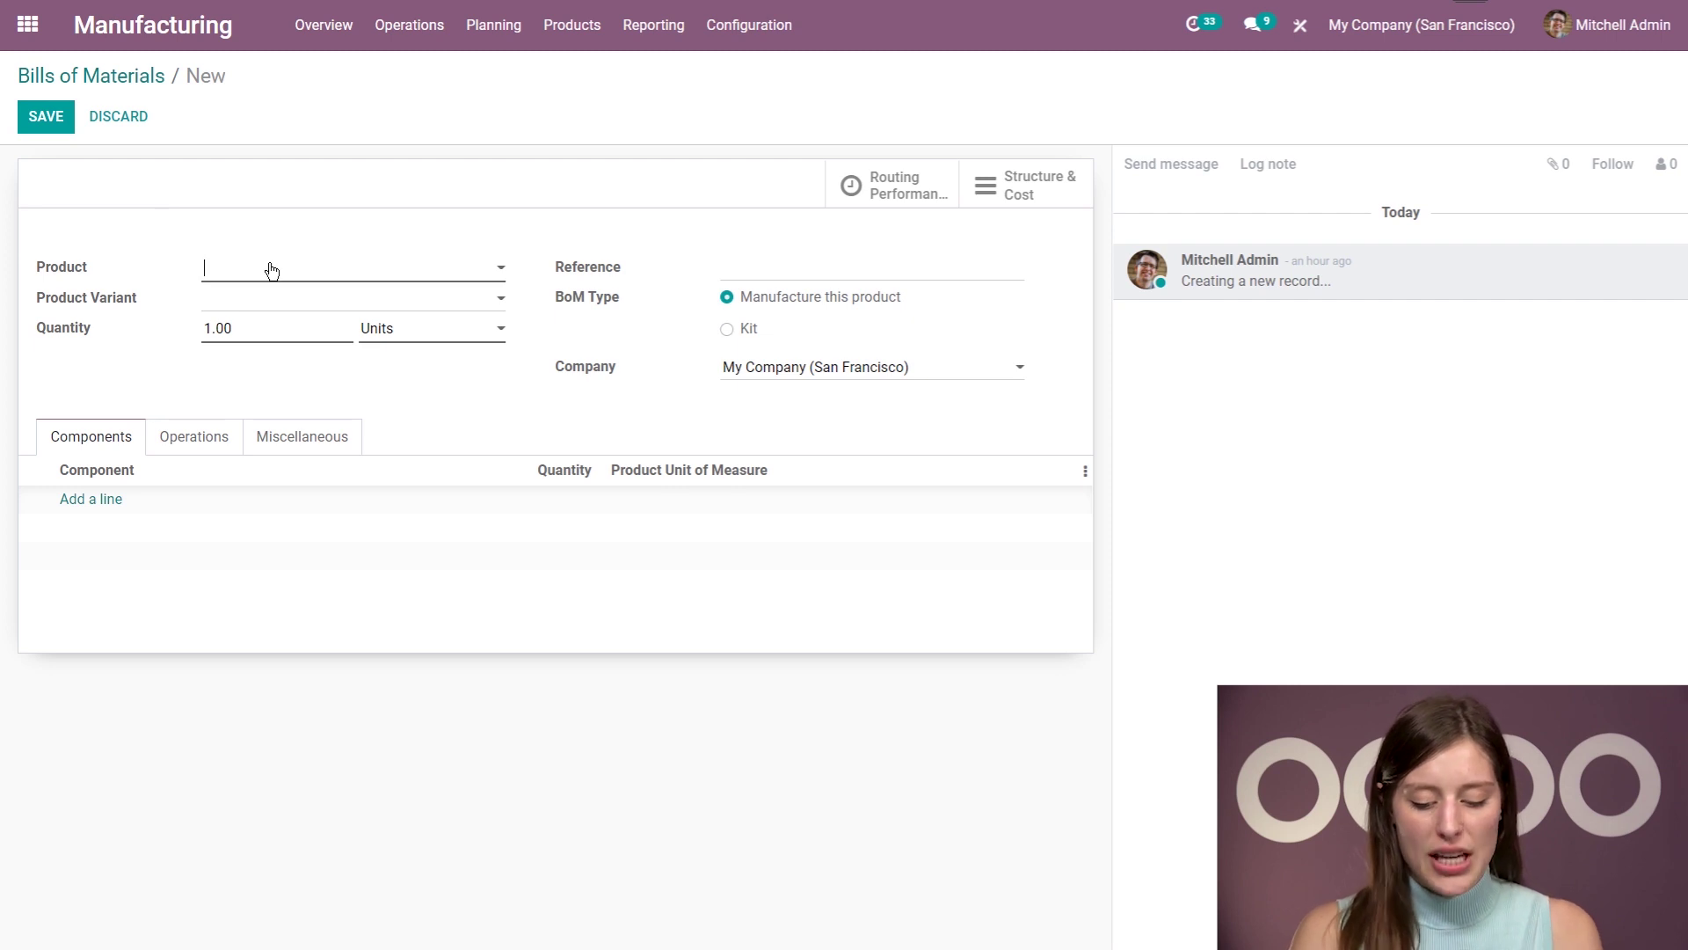
text(large)
click(392, 361)
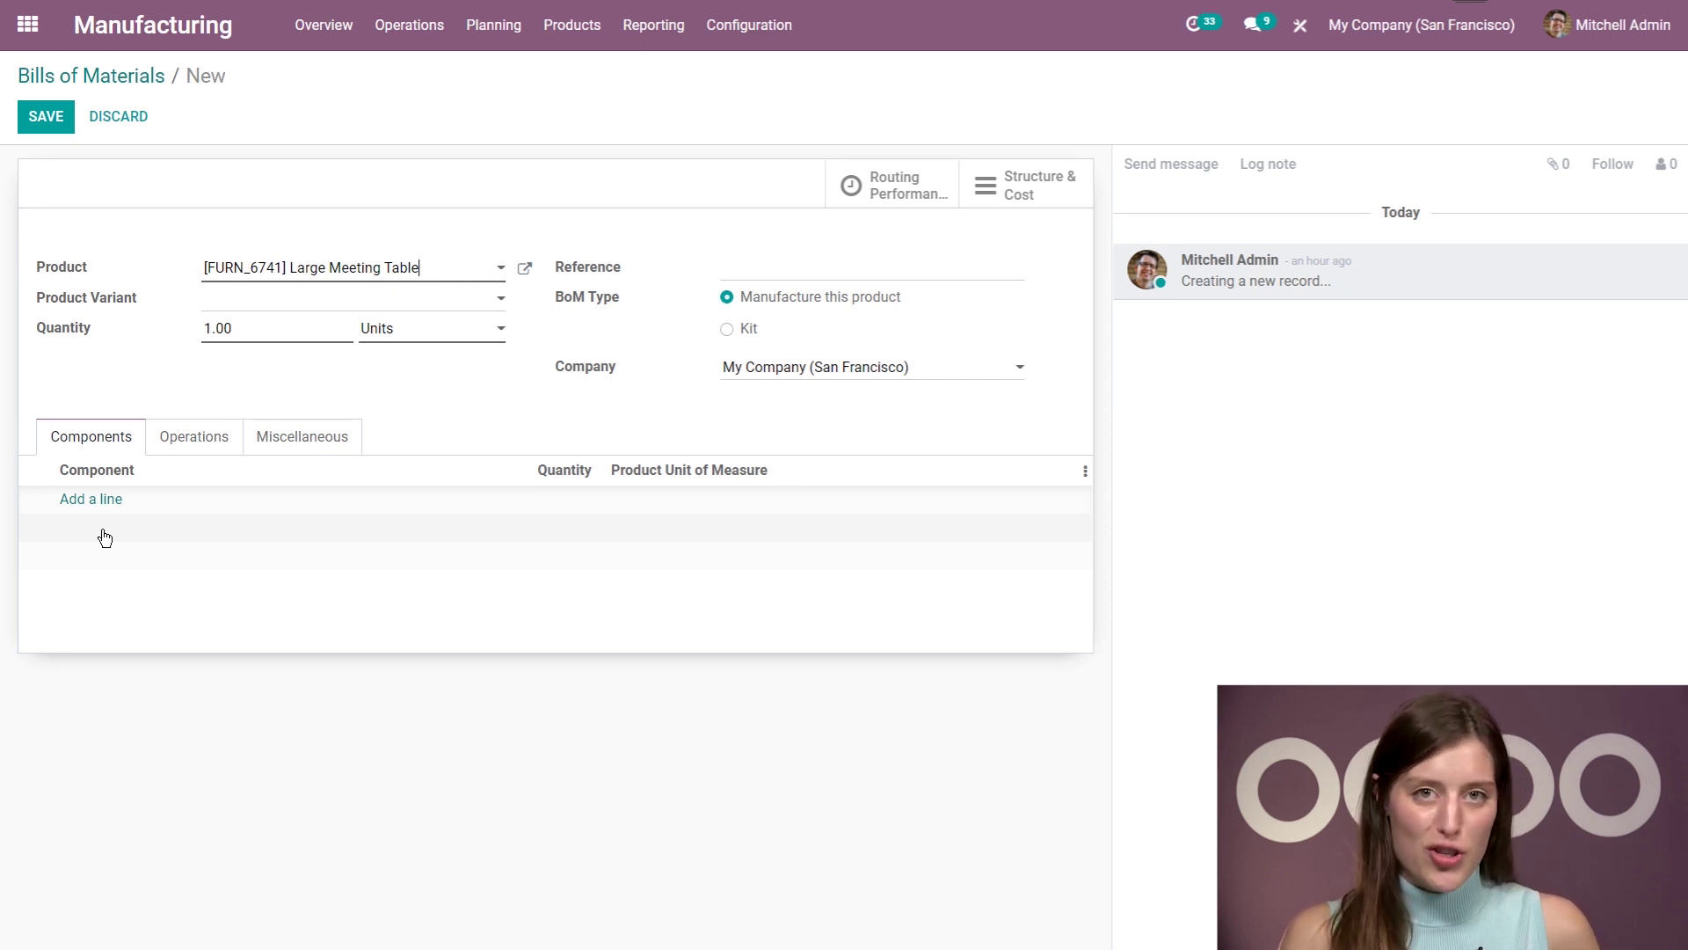
Add components Office Chair ×12, Bolt ×24 and Screw ×24 to the bill.
click(90, 499)
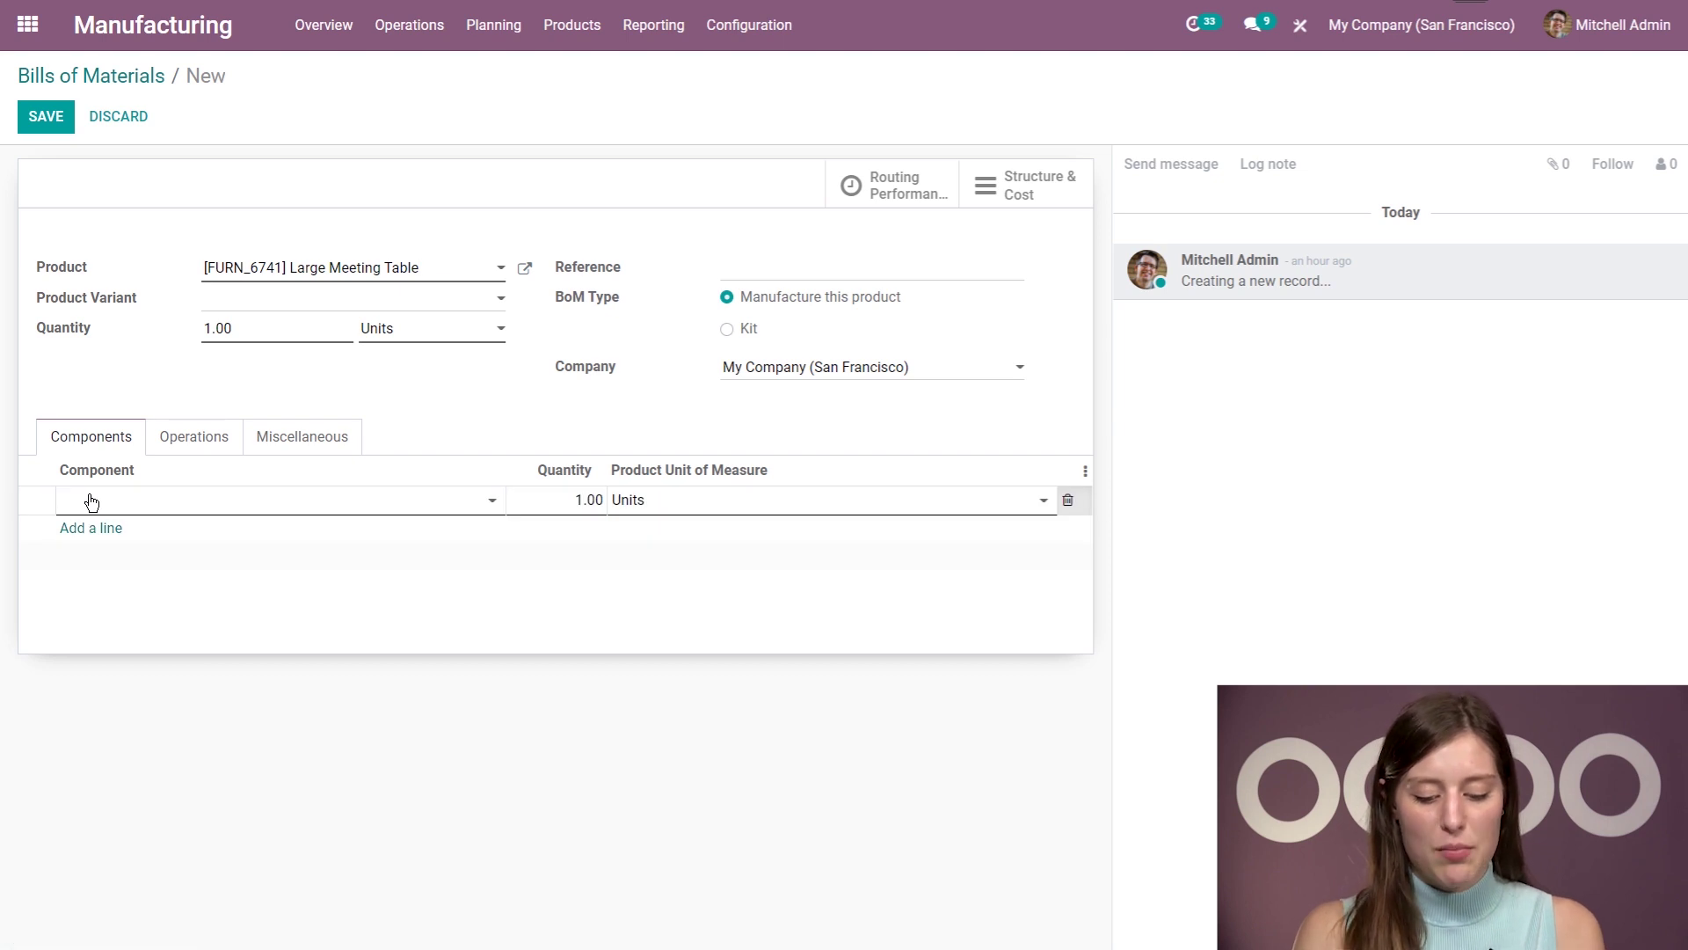
text(office)
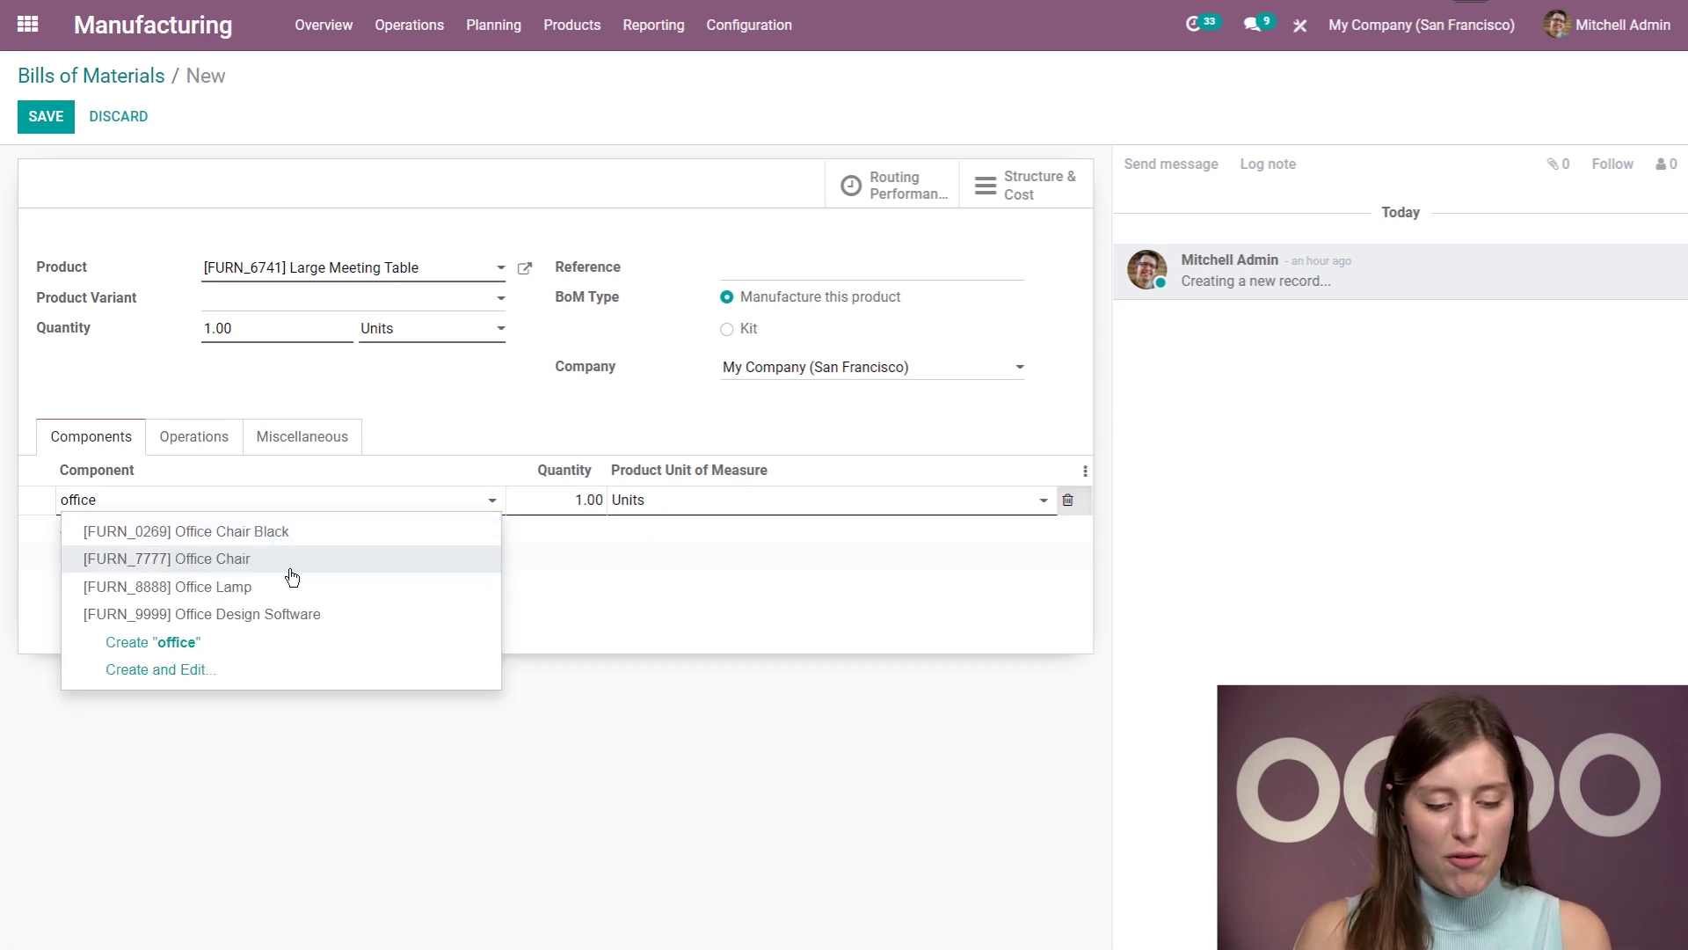
click(290, 564)
click(545, 498)
text(1é)
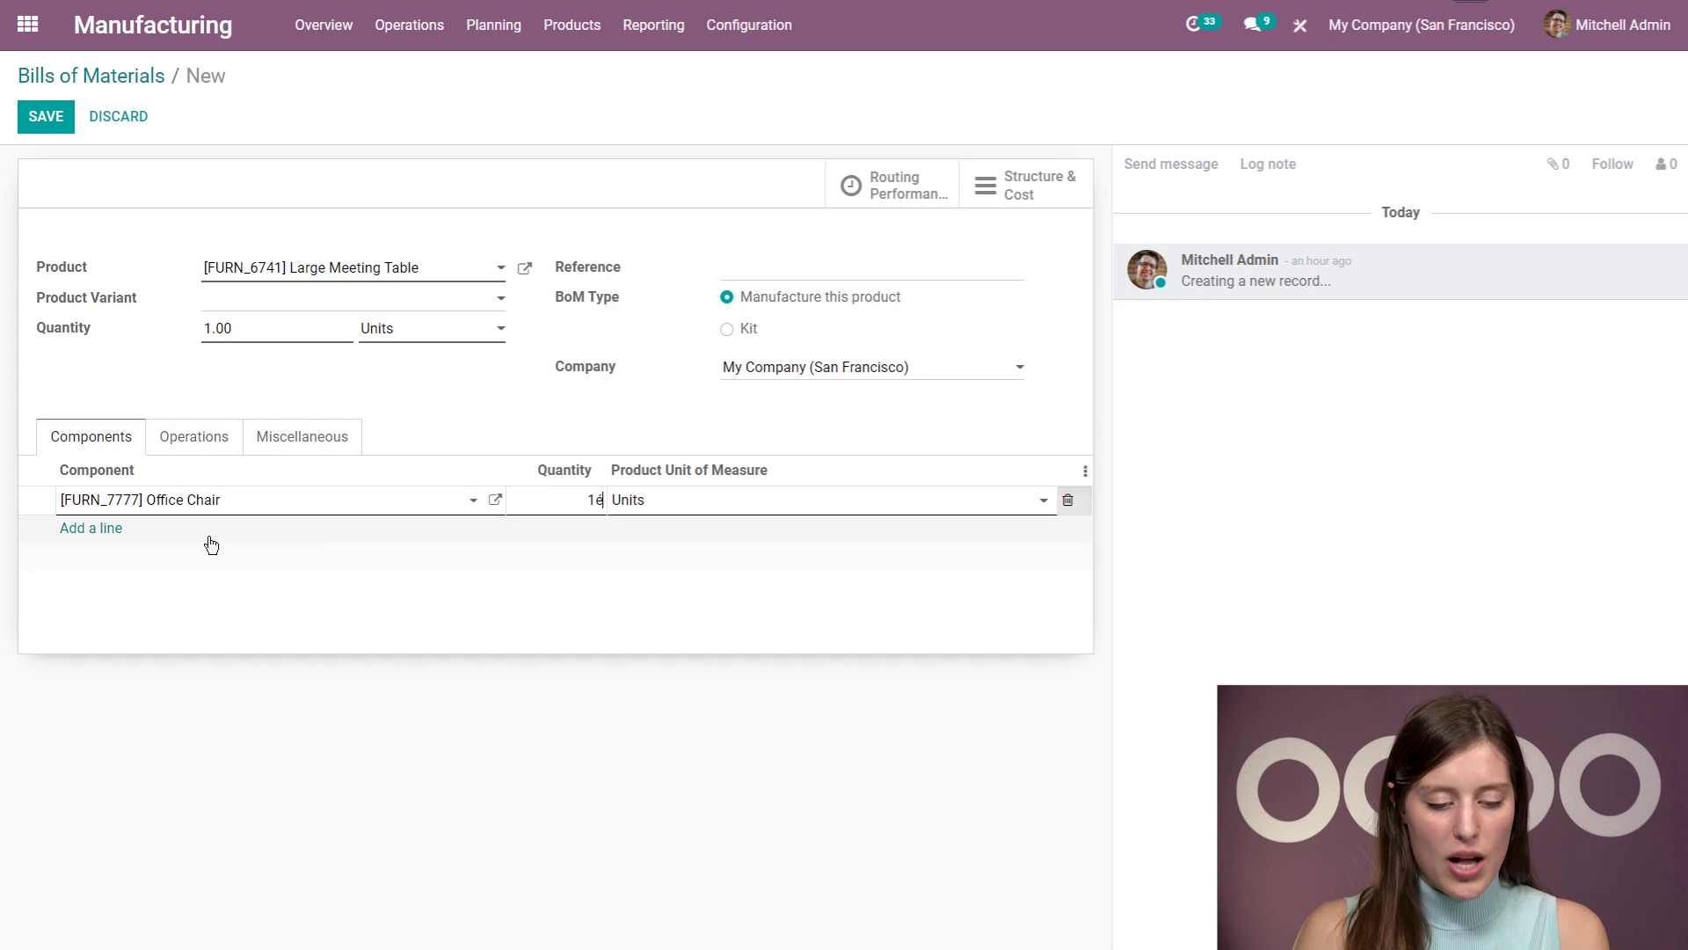
click(104, 531)
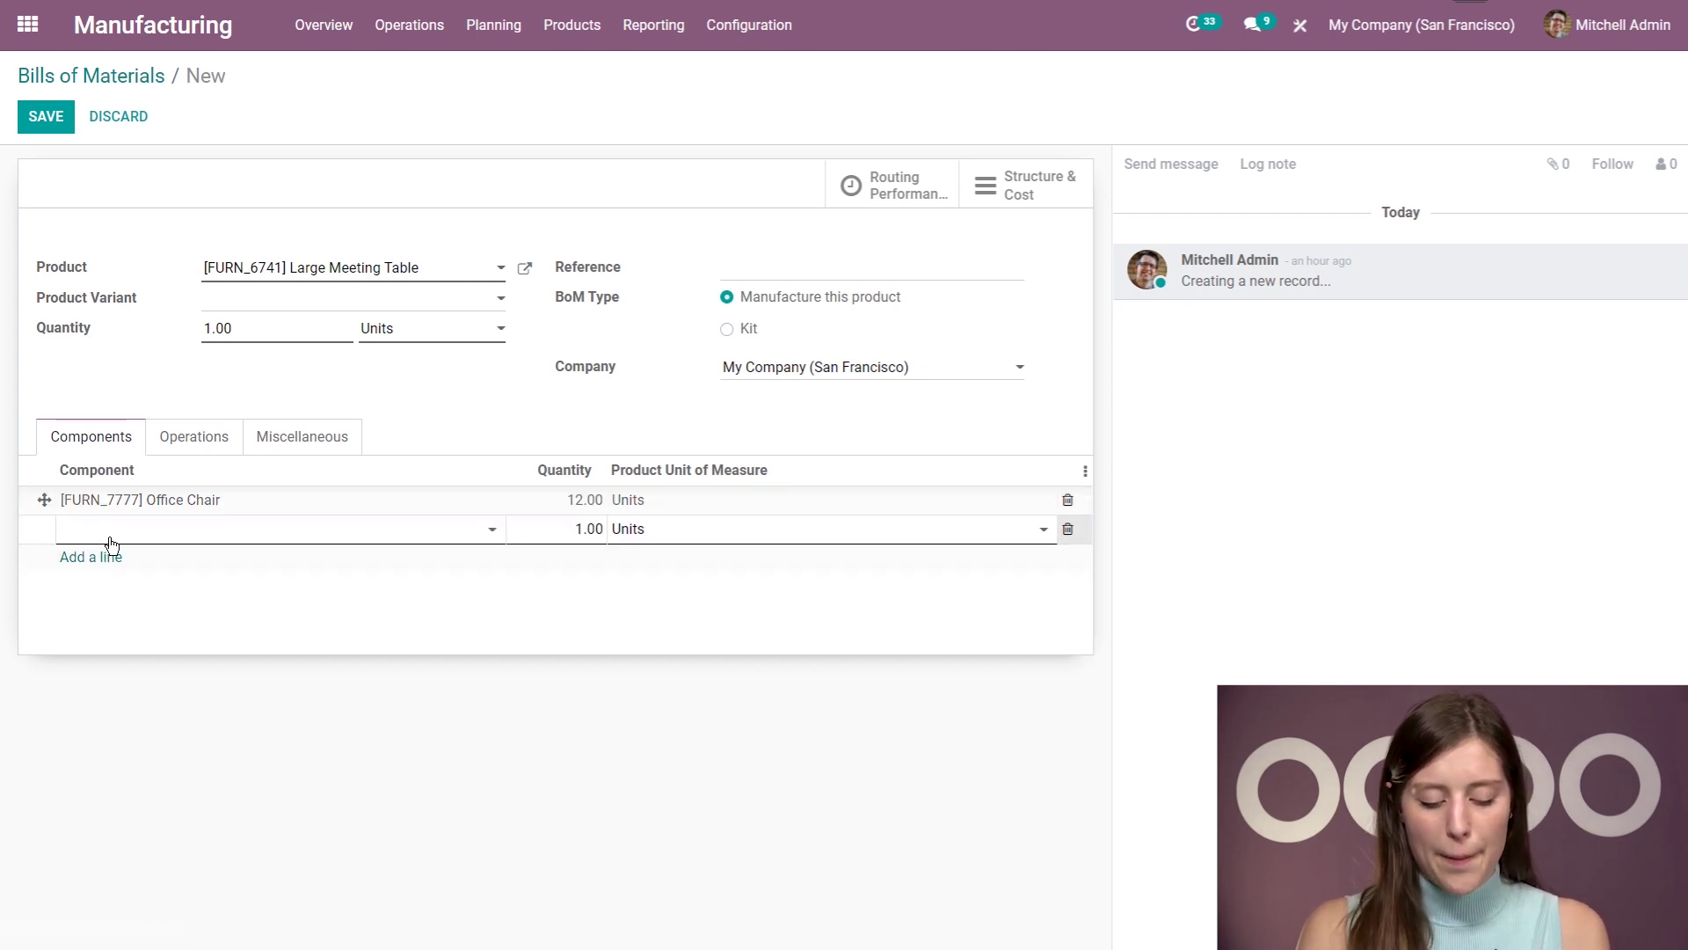
text(Bolt)
click(151, 561)
click(570, 530)
text(24)
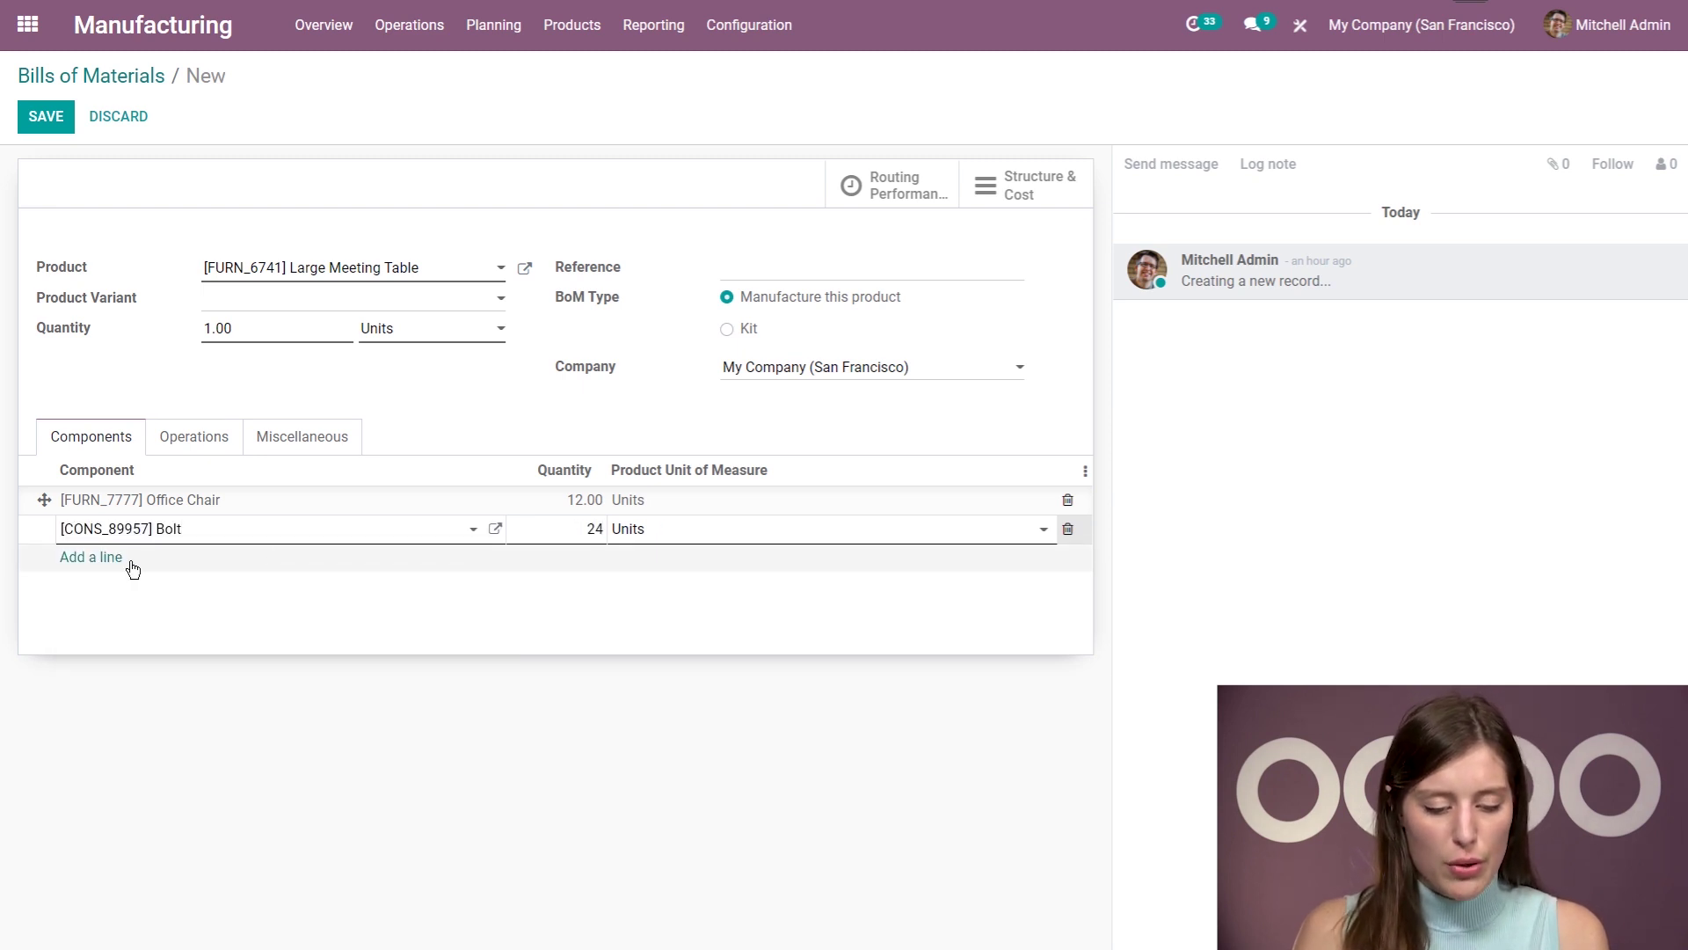
click(77, 559)
text(scr)
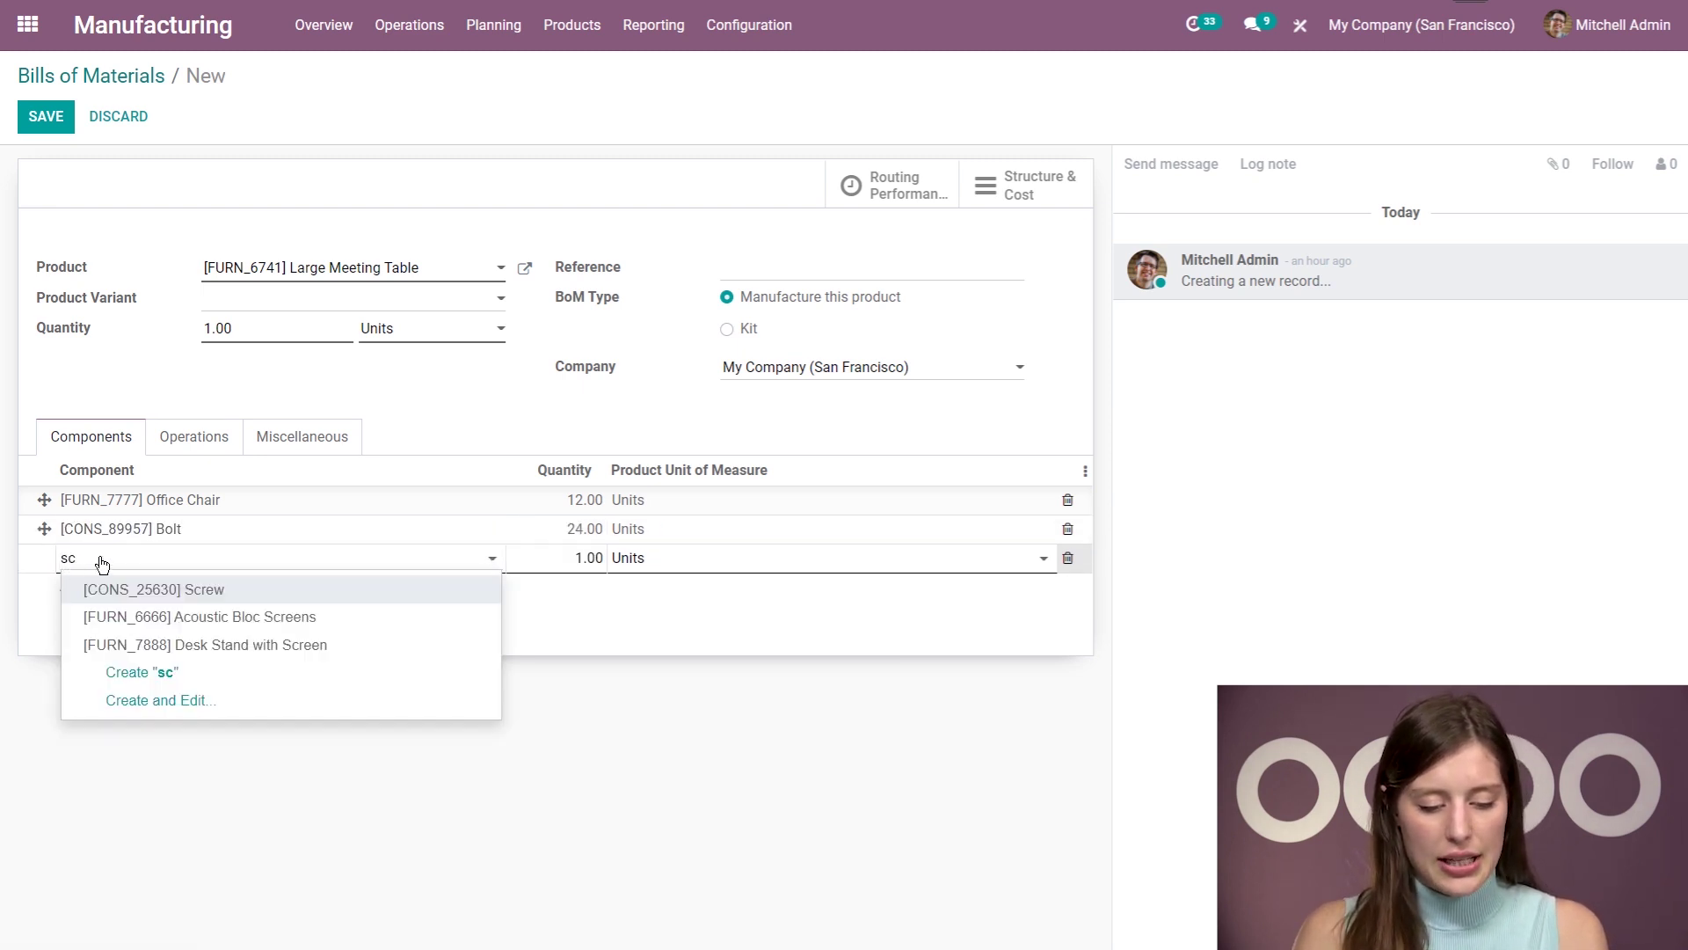
click(202, 588)
key(Tab)
text(24)
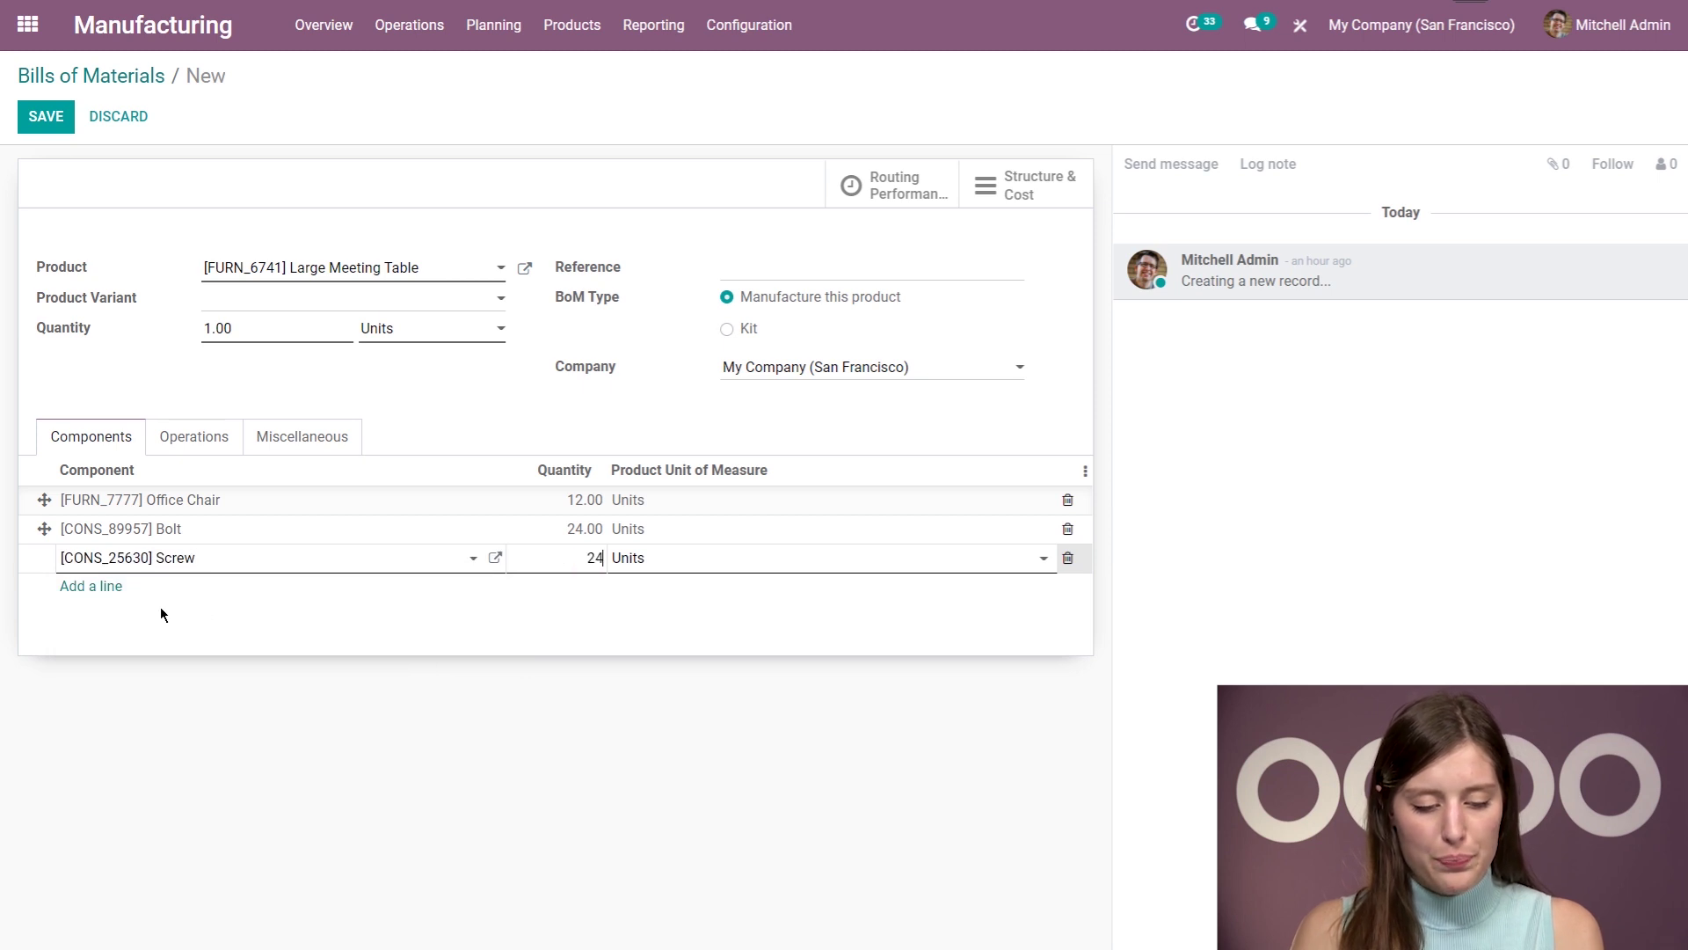
Add components Table Leg ×6, Ply Layer ×4 and Wear Layer ×4.
click(97, 587)
text(table)
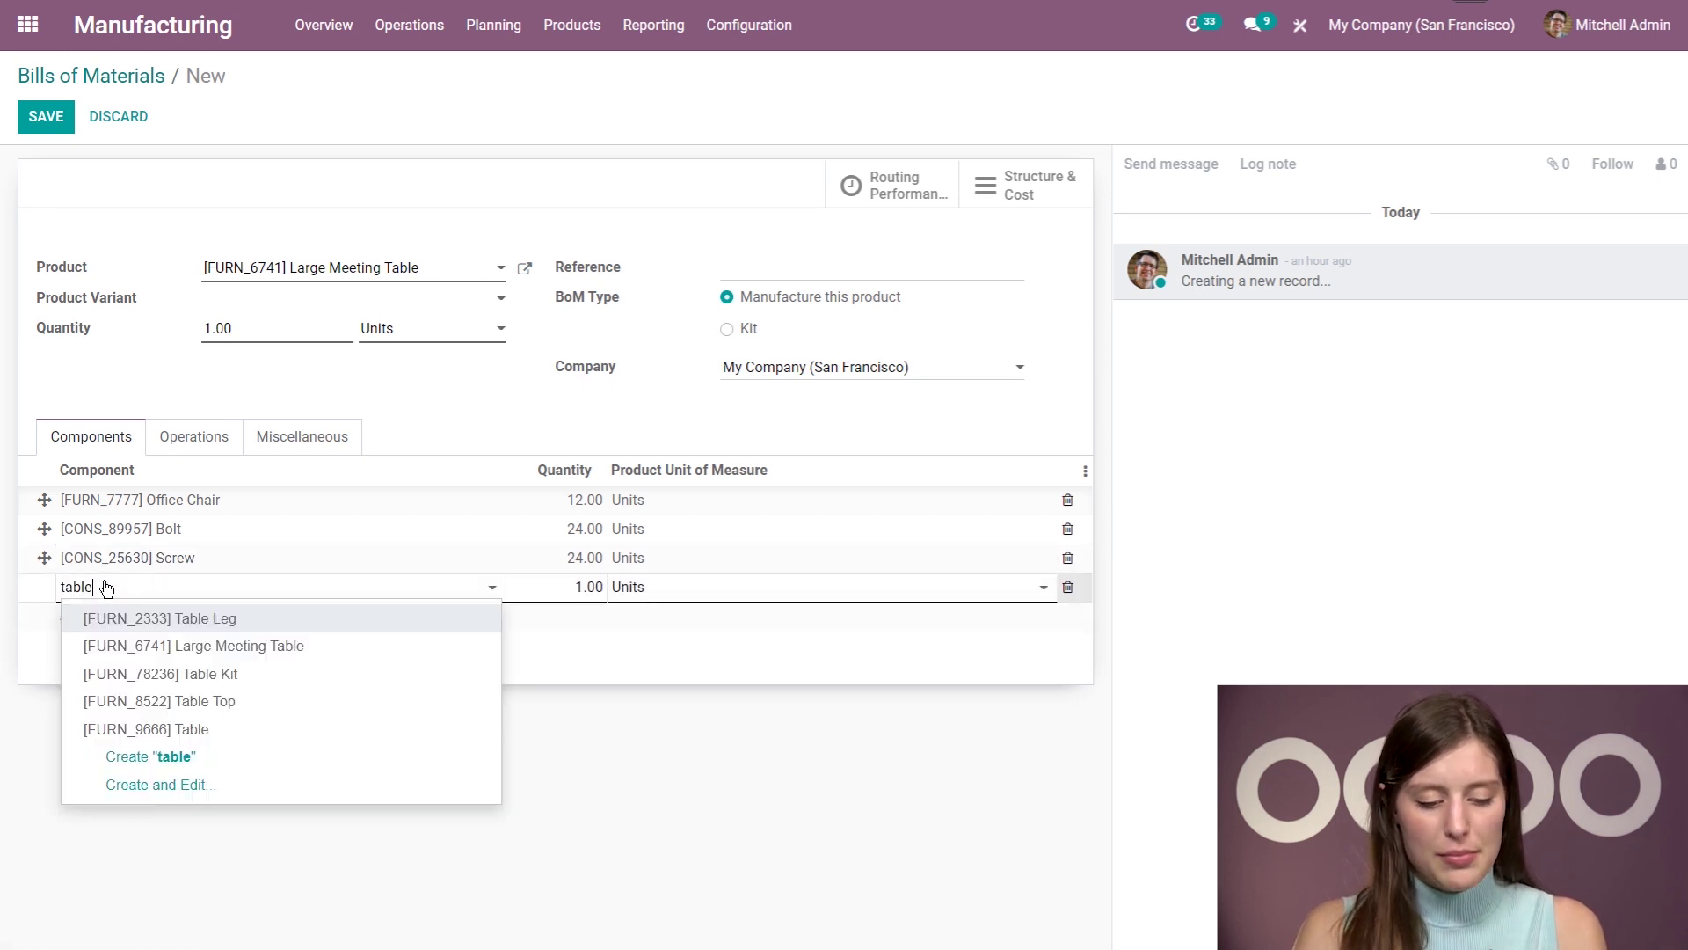
click(460, 618)
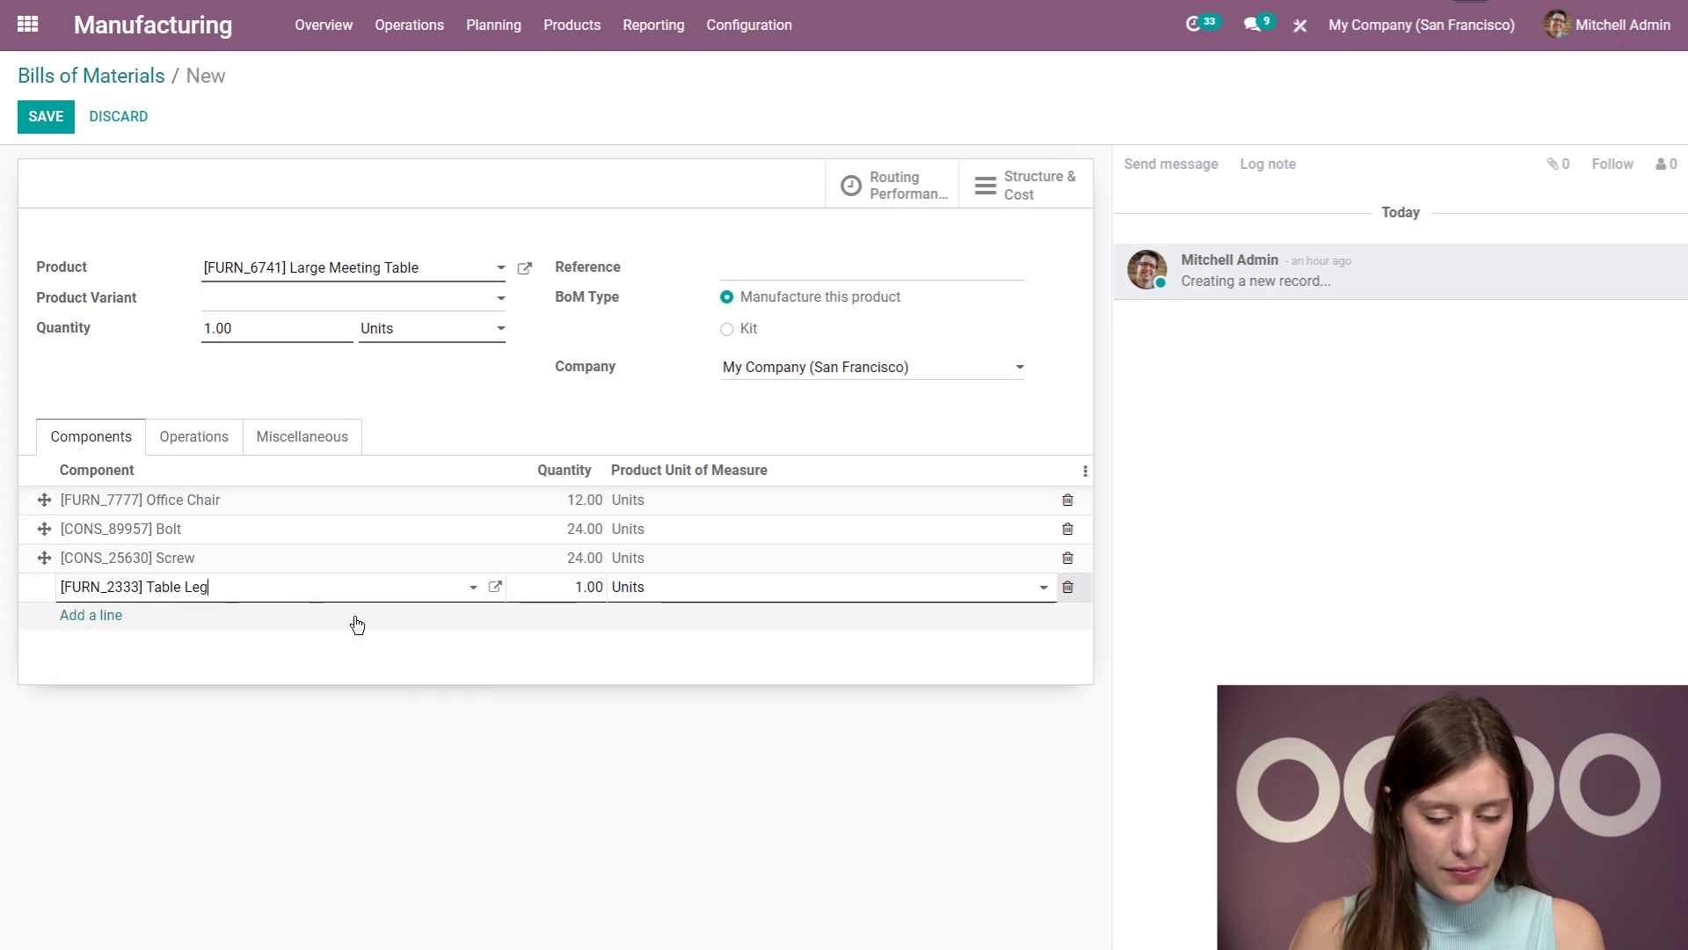
click(561, 584)
text(6)
click(108, 618)
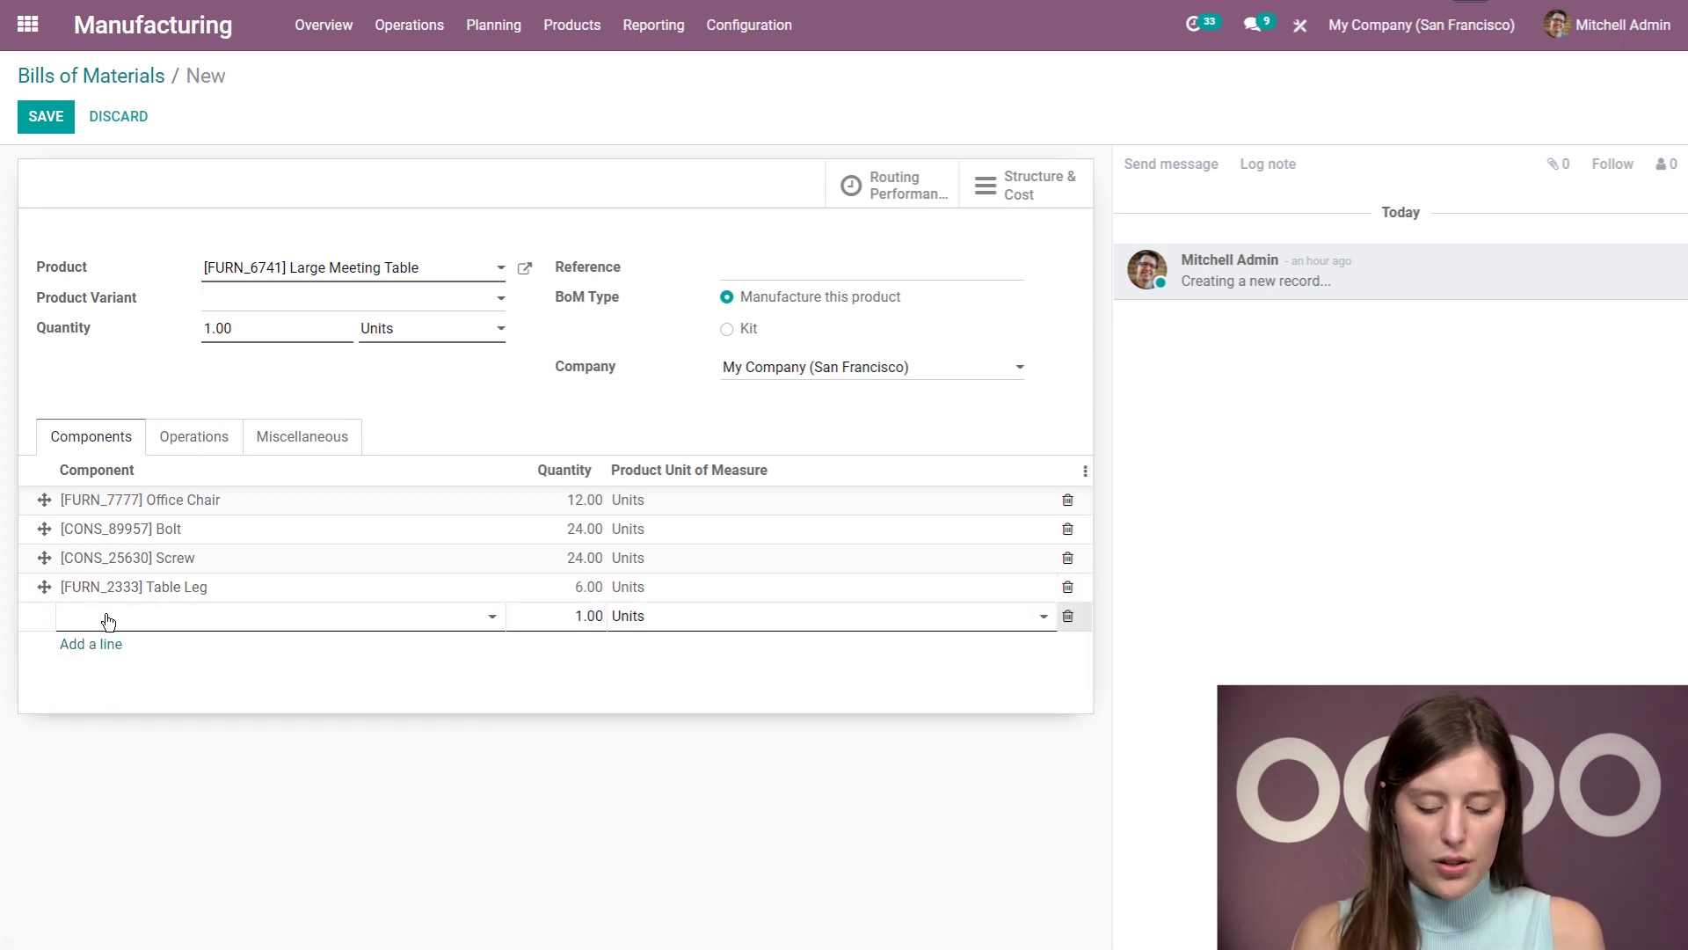
text(ply)
key(Return)
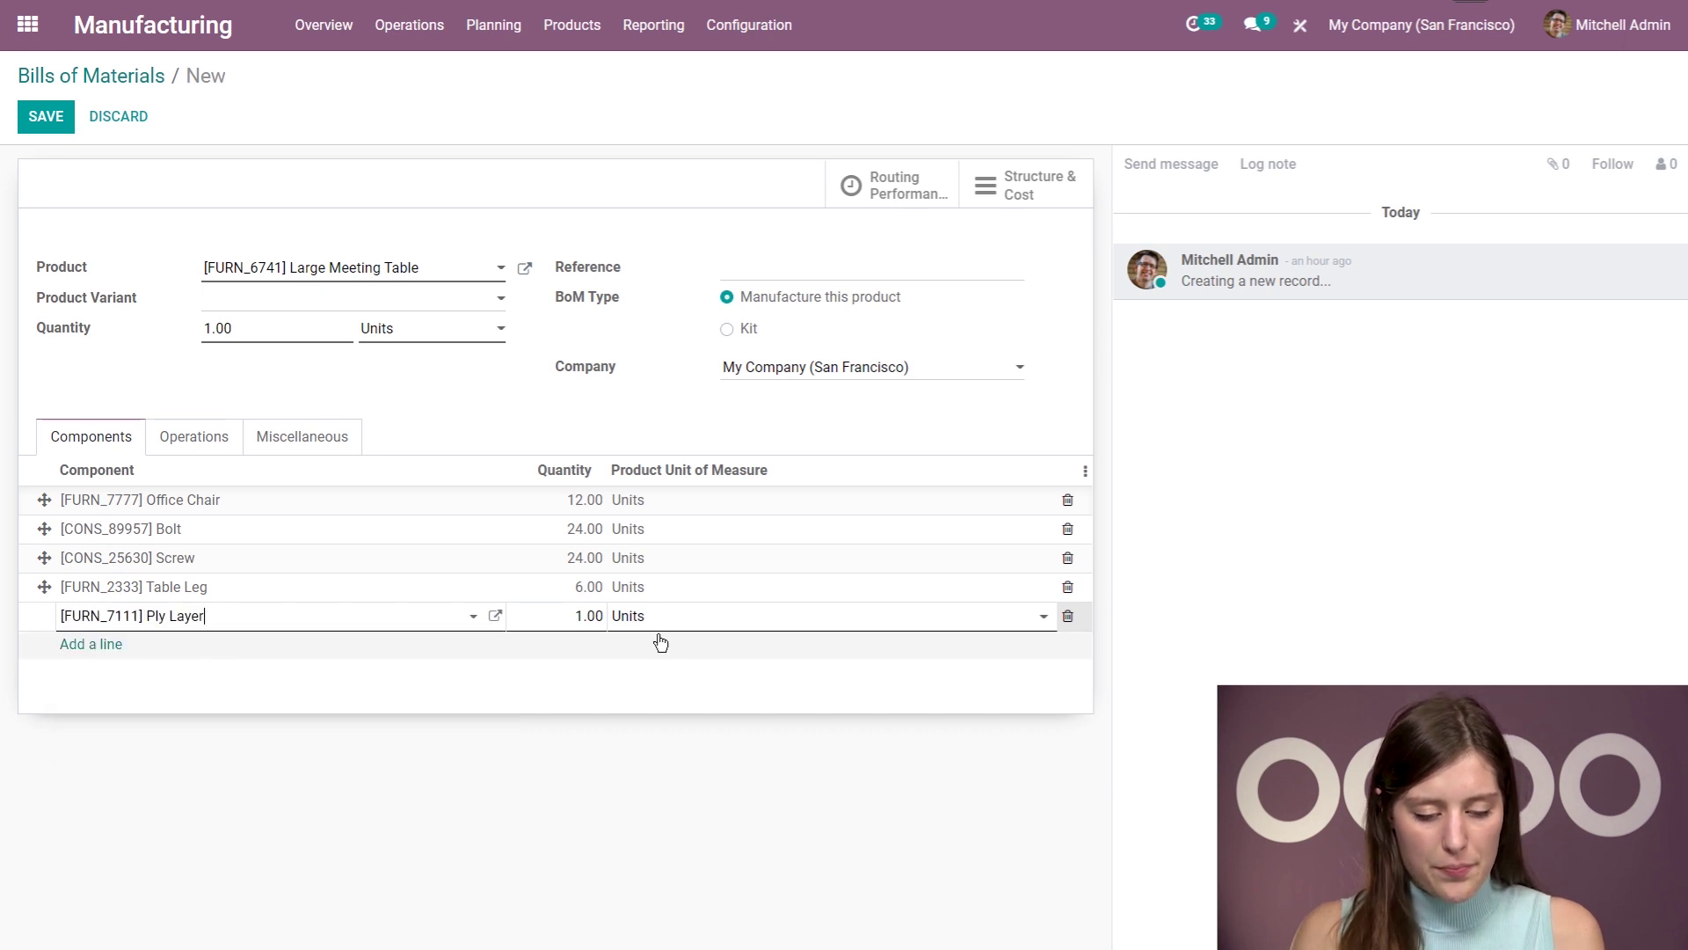
click(576, 615)
text(4)
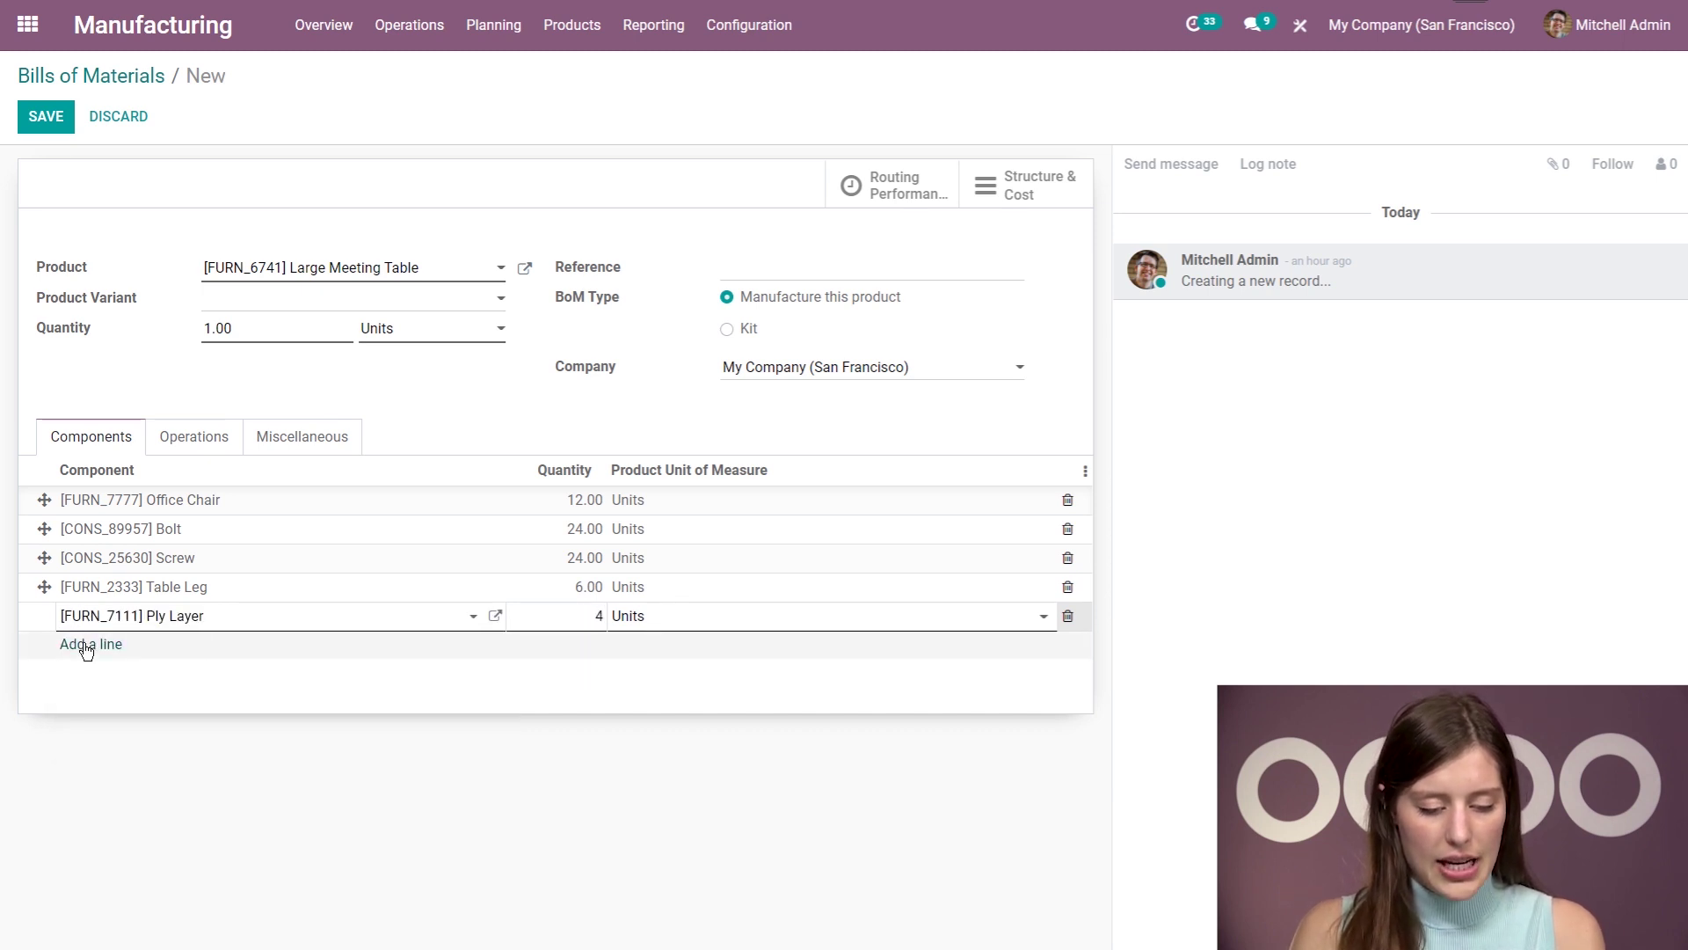
click(86, 649)
text(wear)
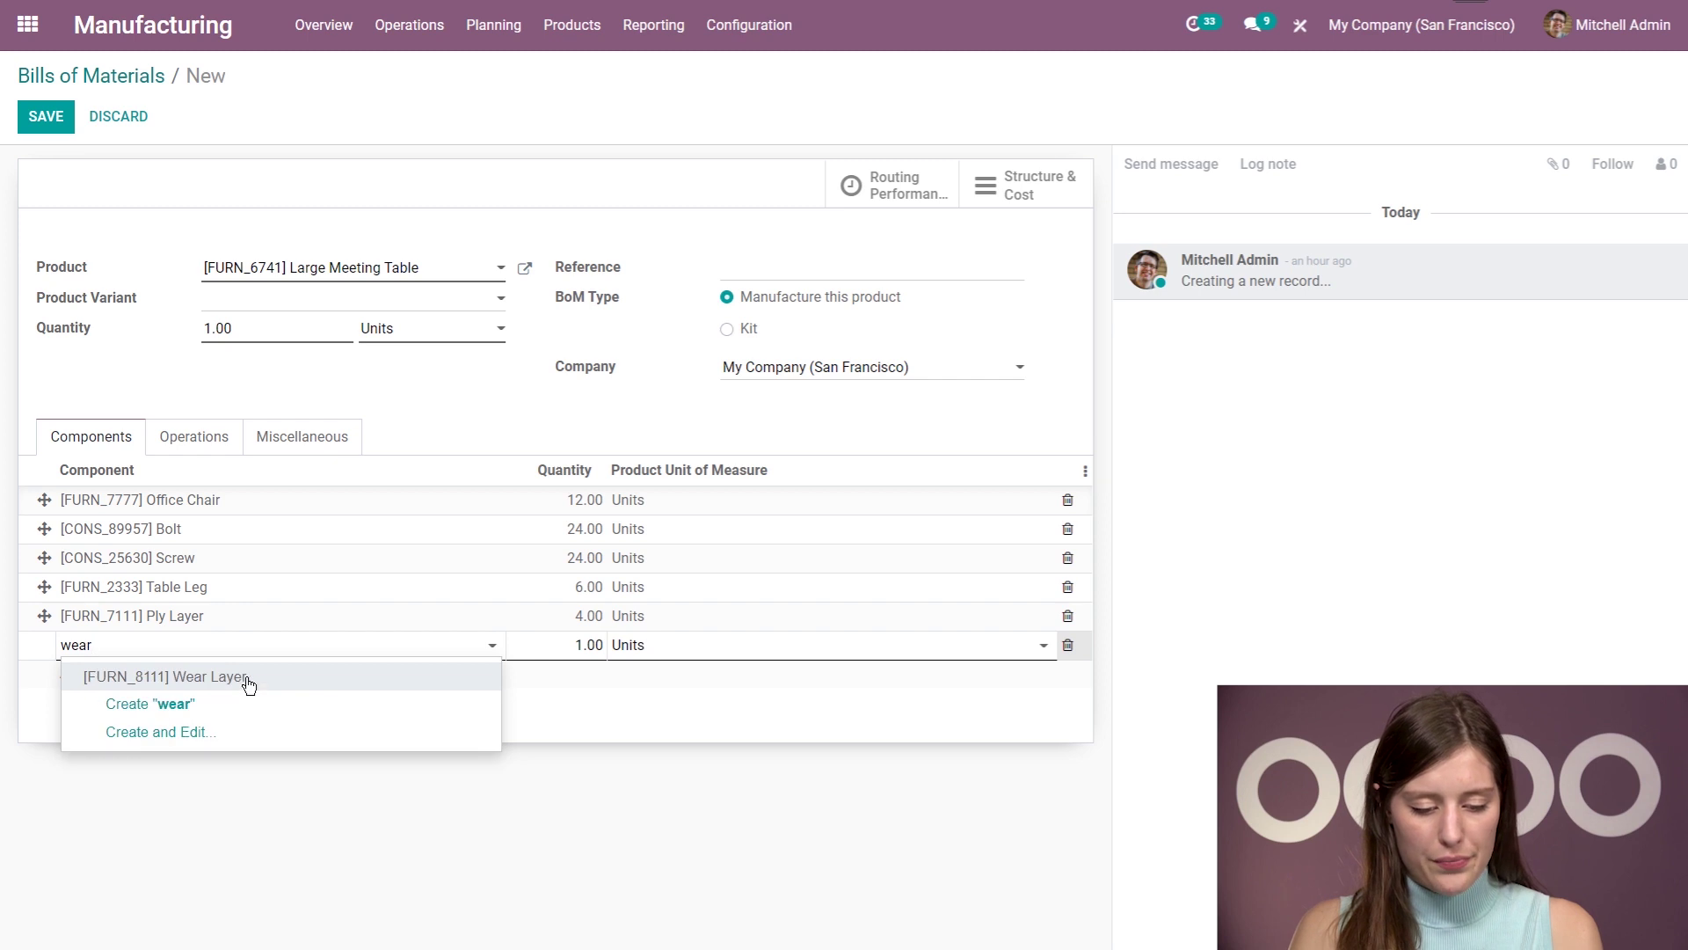
click(250, 676)
click(587, 648)
text(4)
click(477, 736)
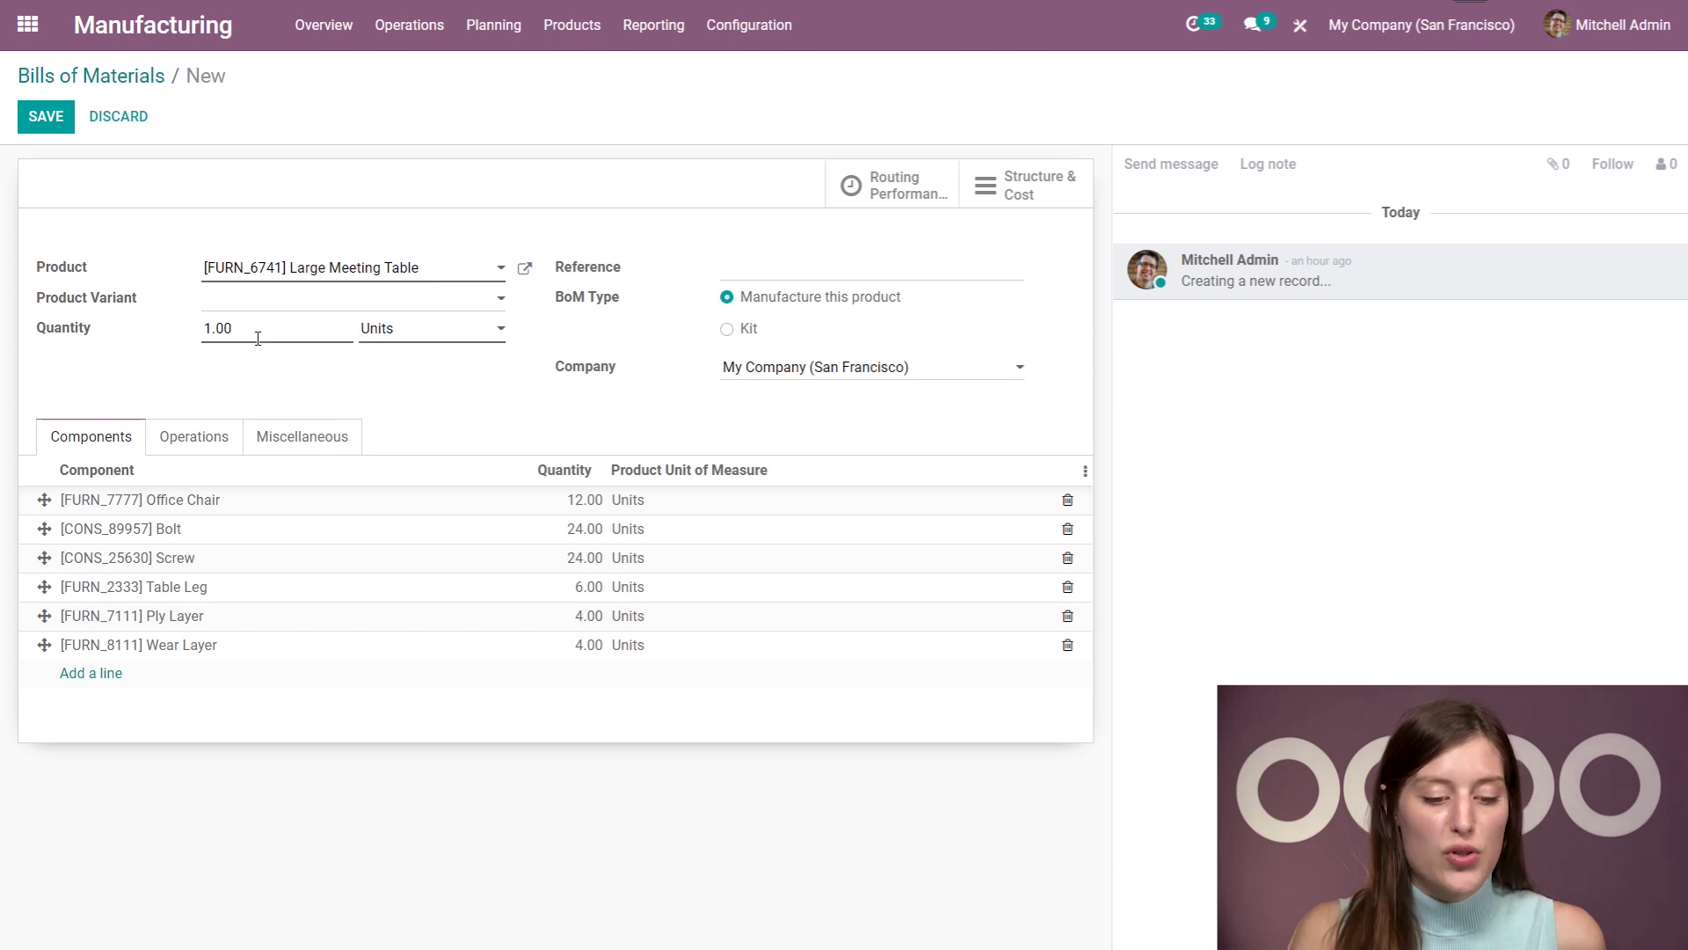
Show the Large Meeting Table bill's Operations tab, empty with 00:00 total duration.
click(212, 334)
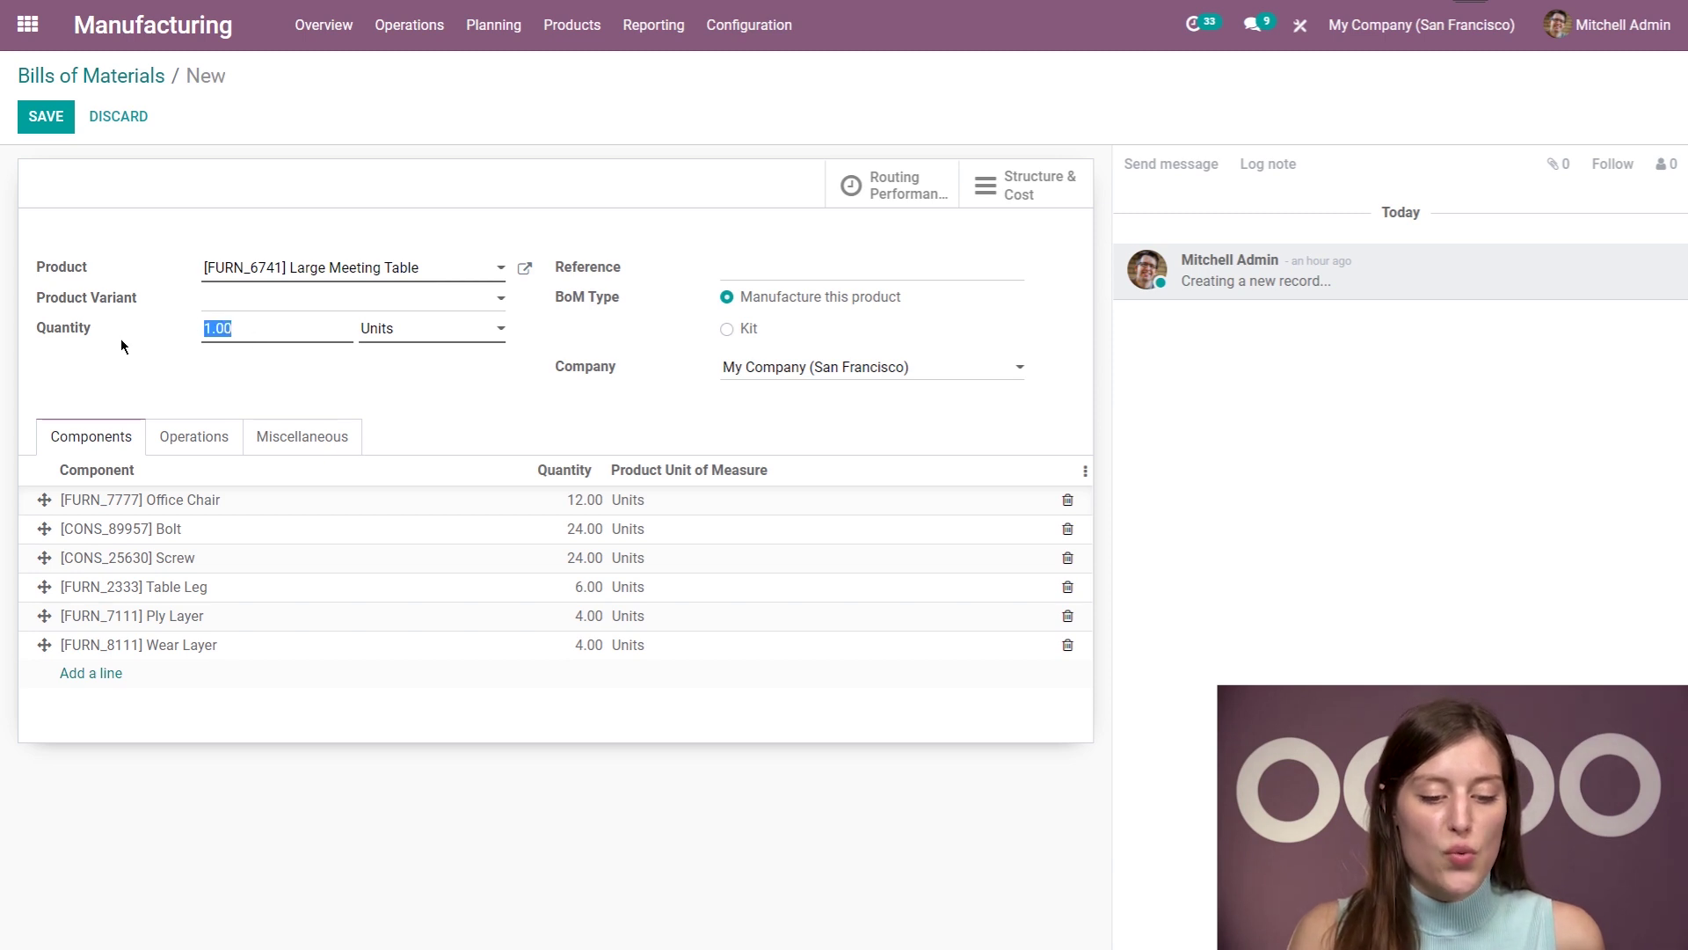
click(480, 403)
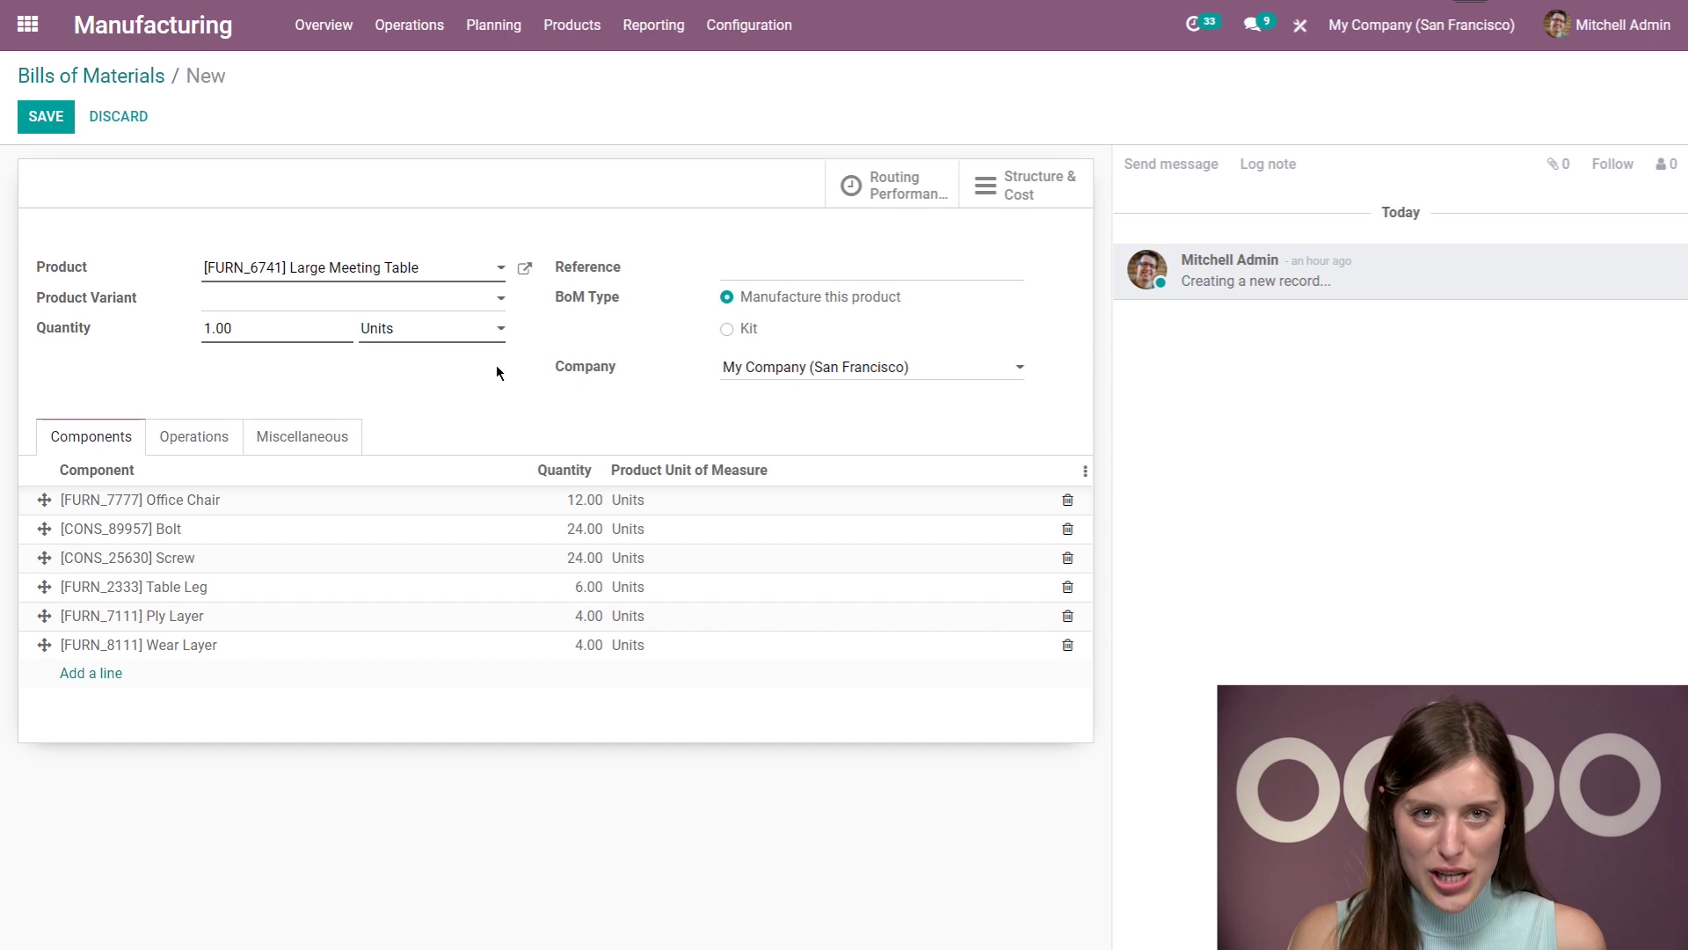
click(197, 436)
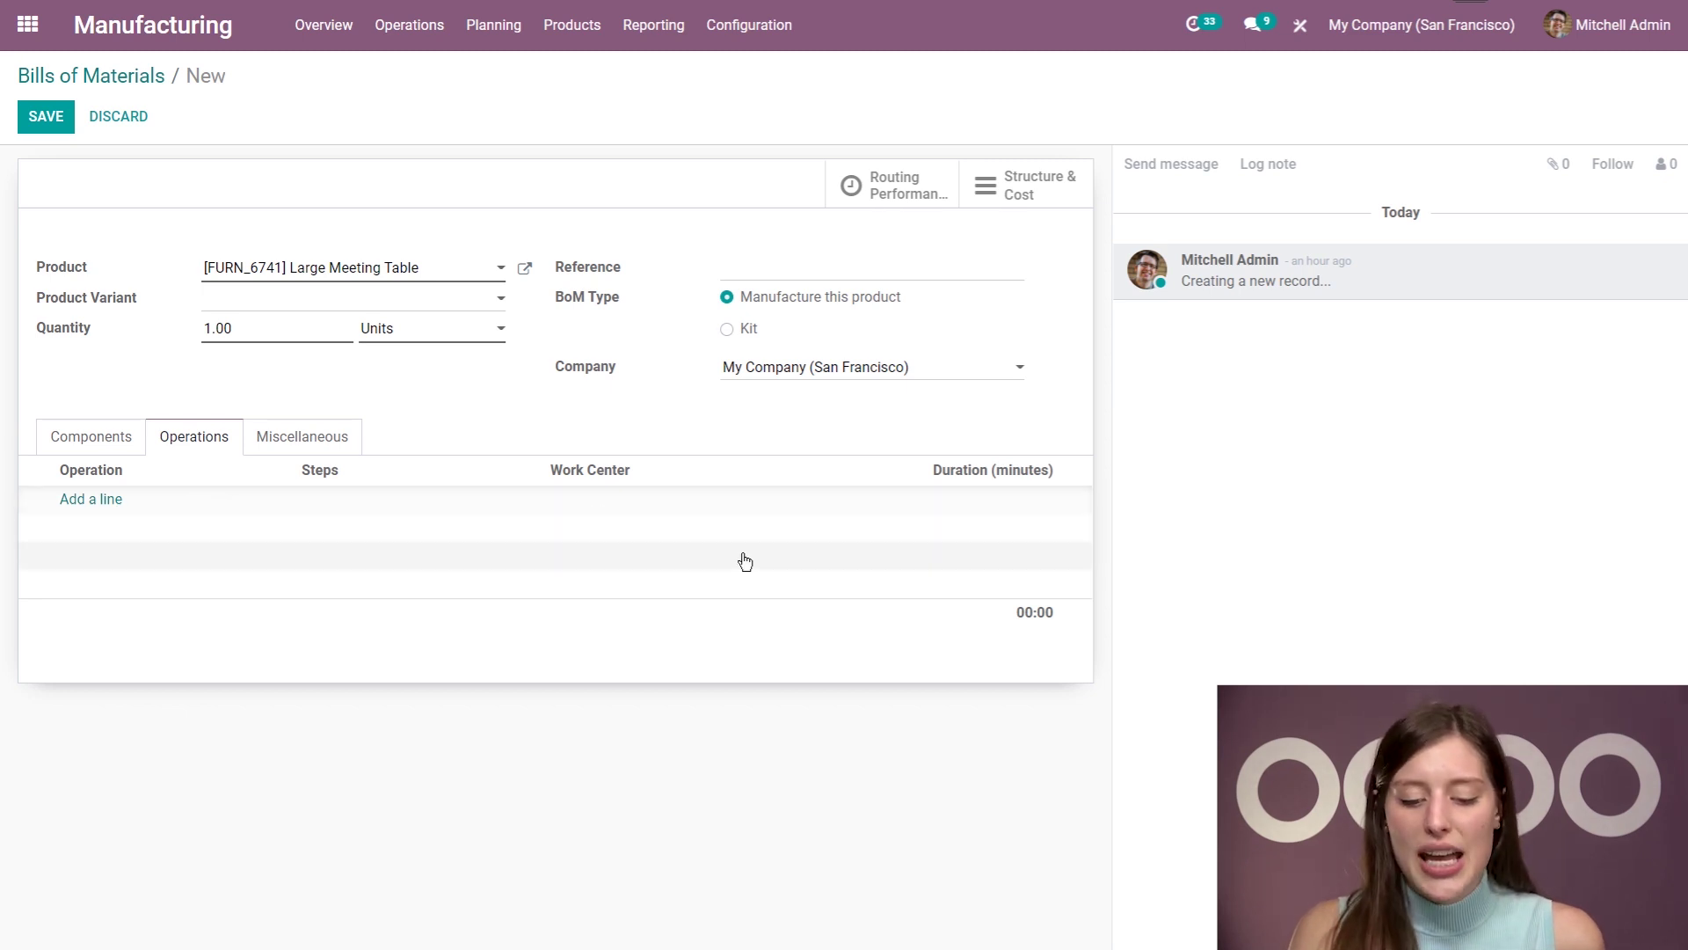
Add an Assembly operation on Assembly Line 1 with a manually set 60-minute duration.
click(109, 501)
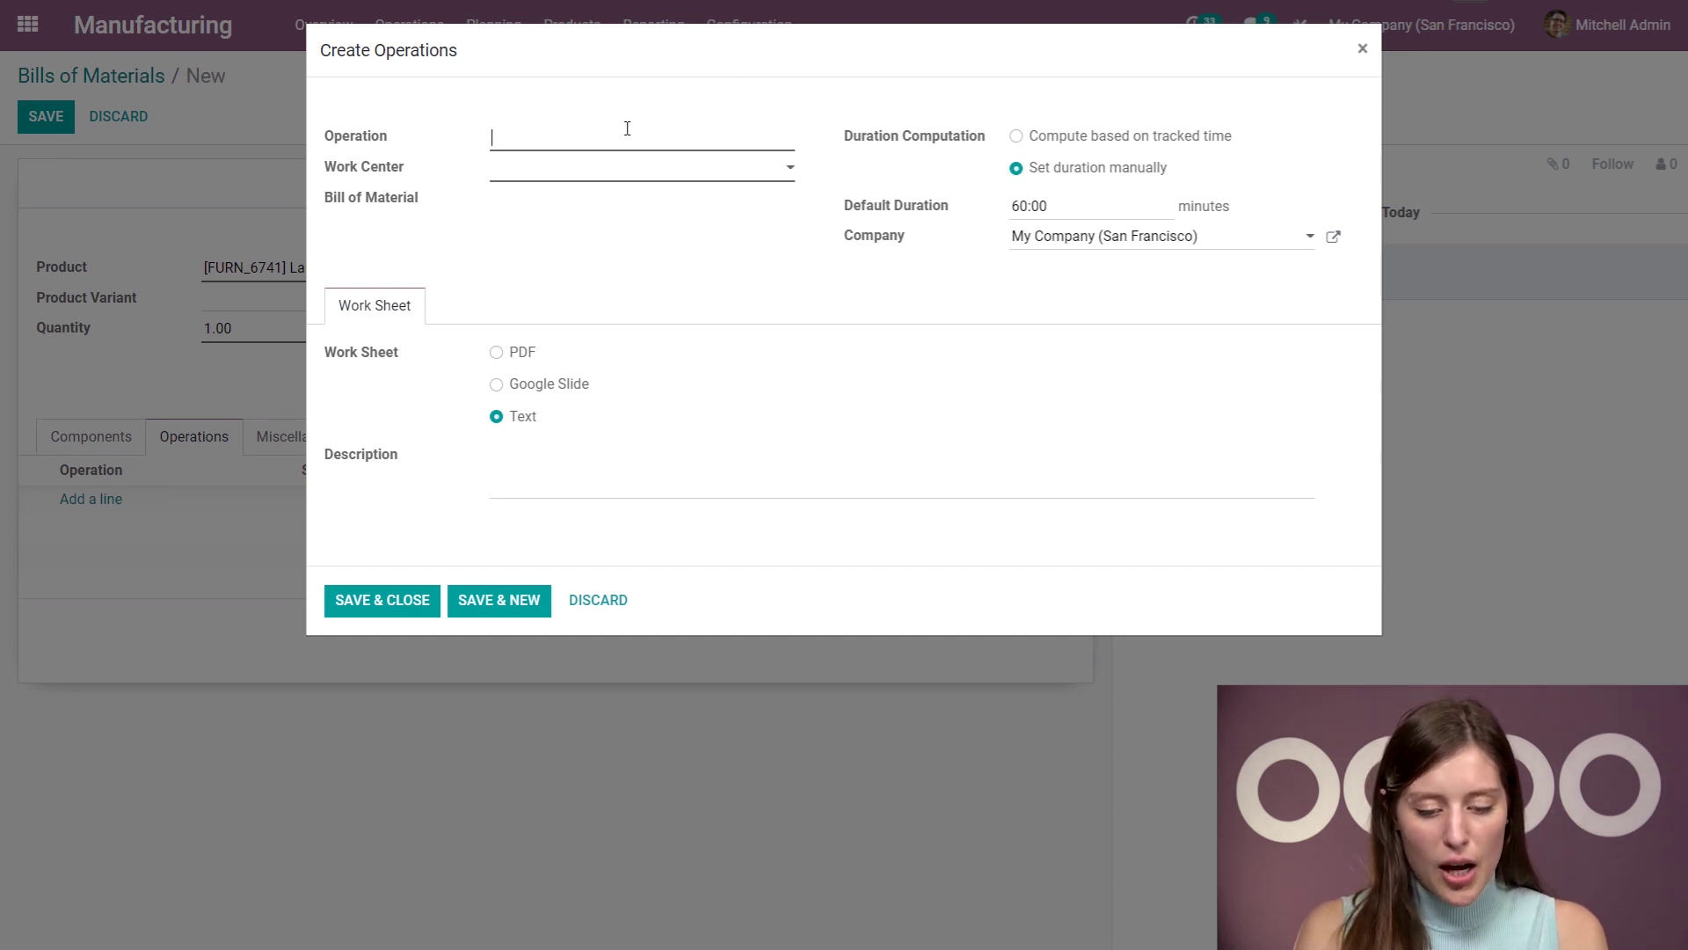
text(Assembl)
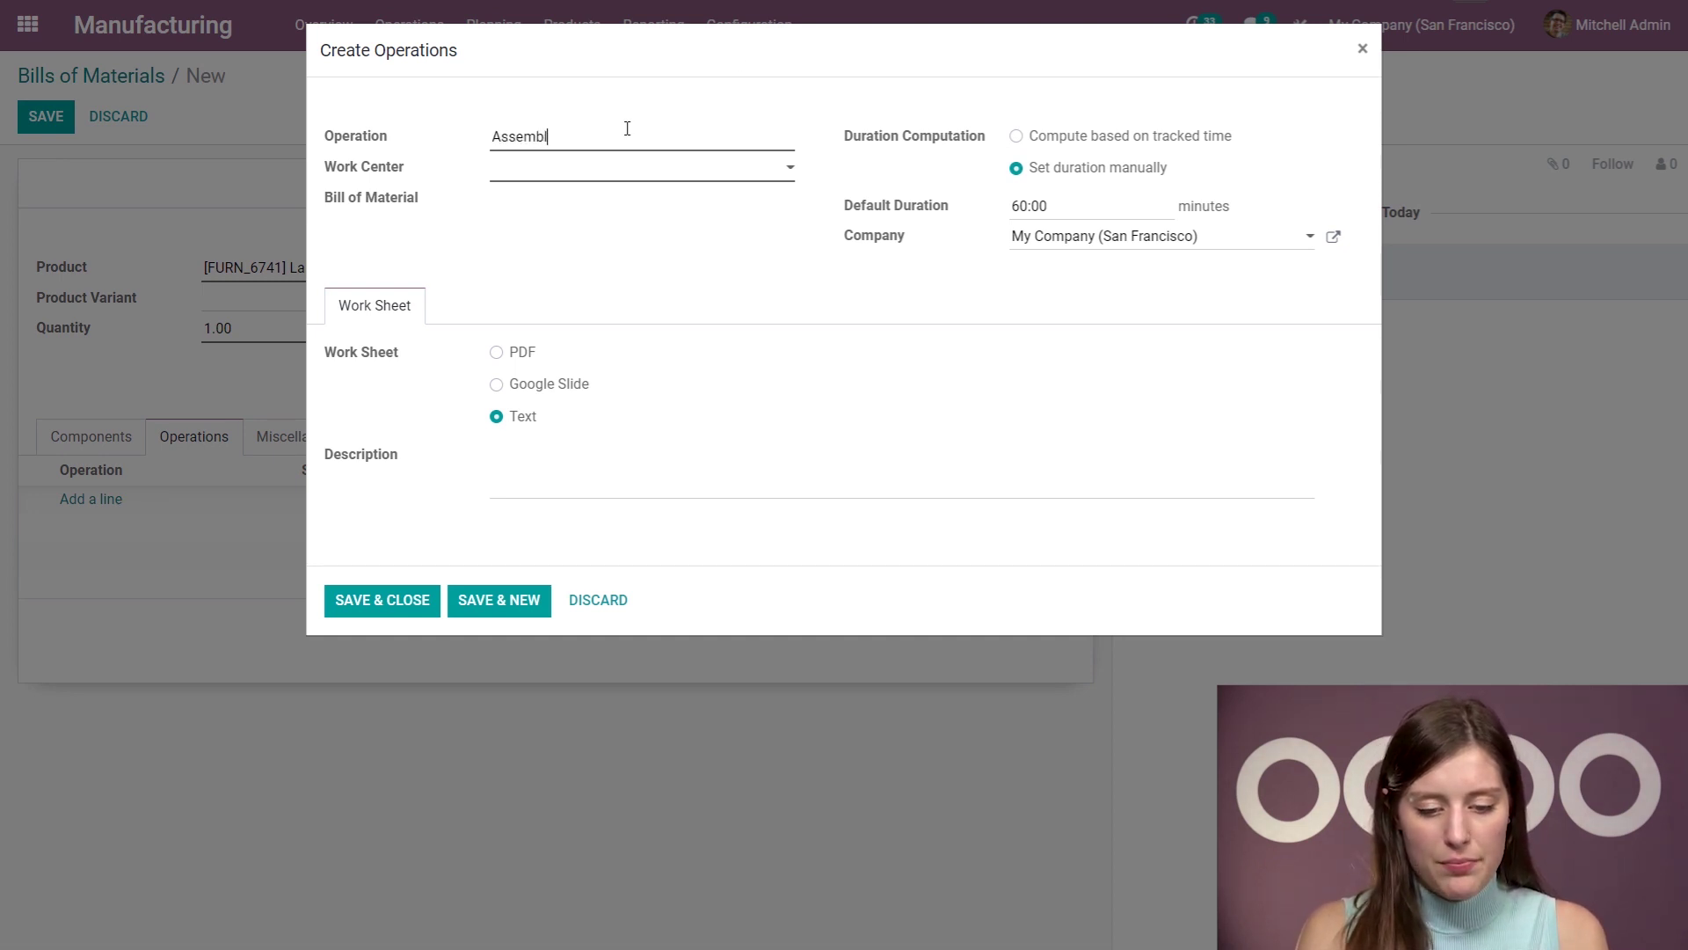
text(y)
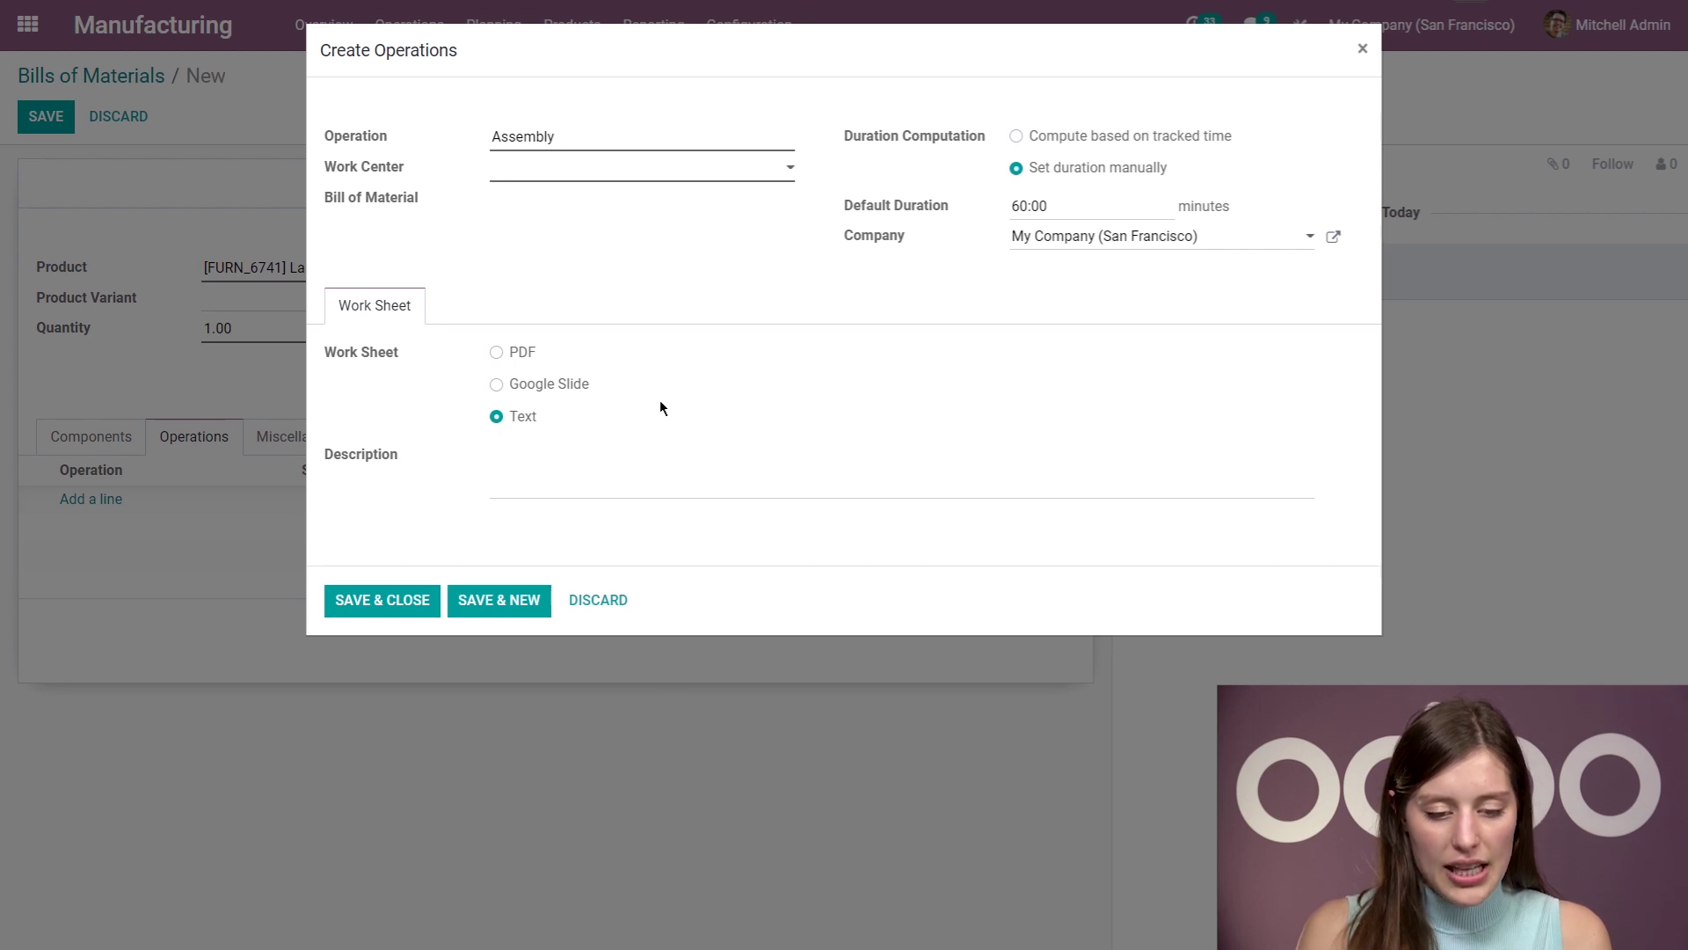
text(a)
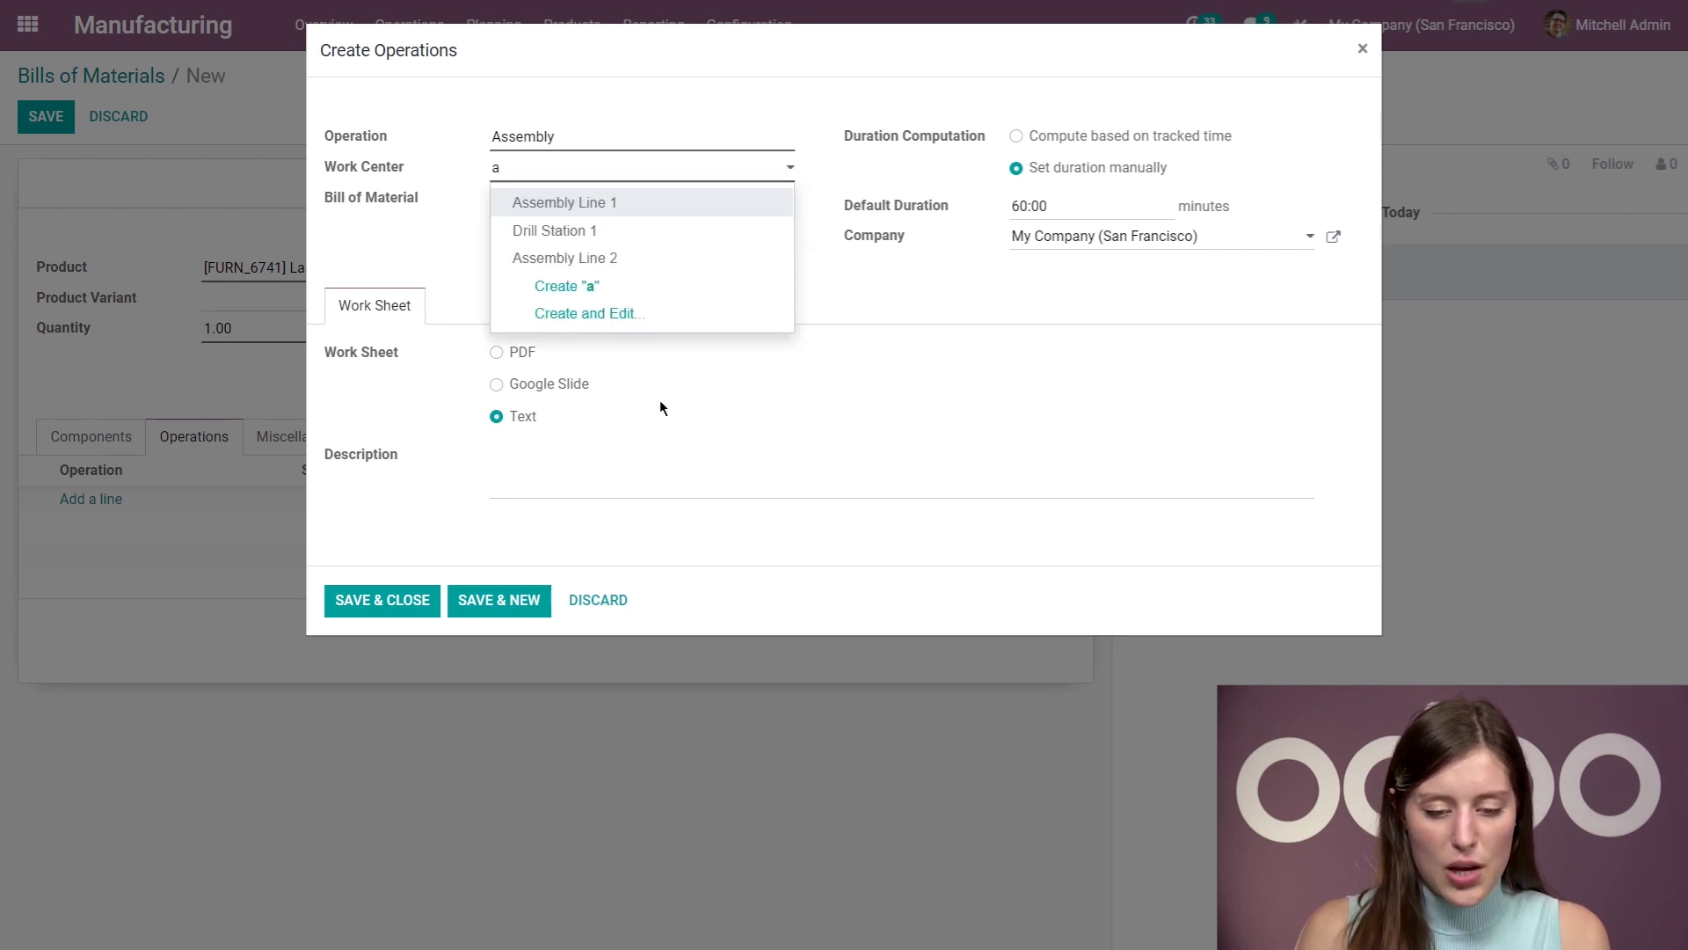
click(640, 203)
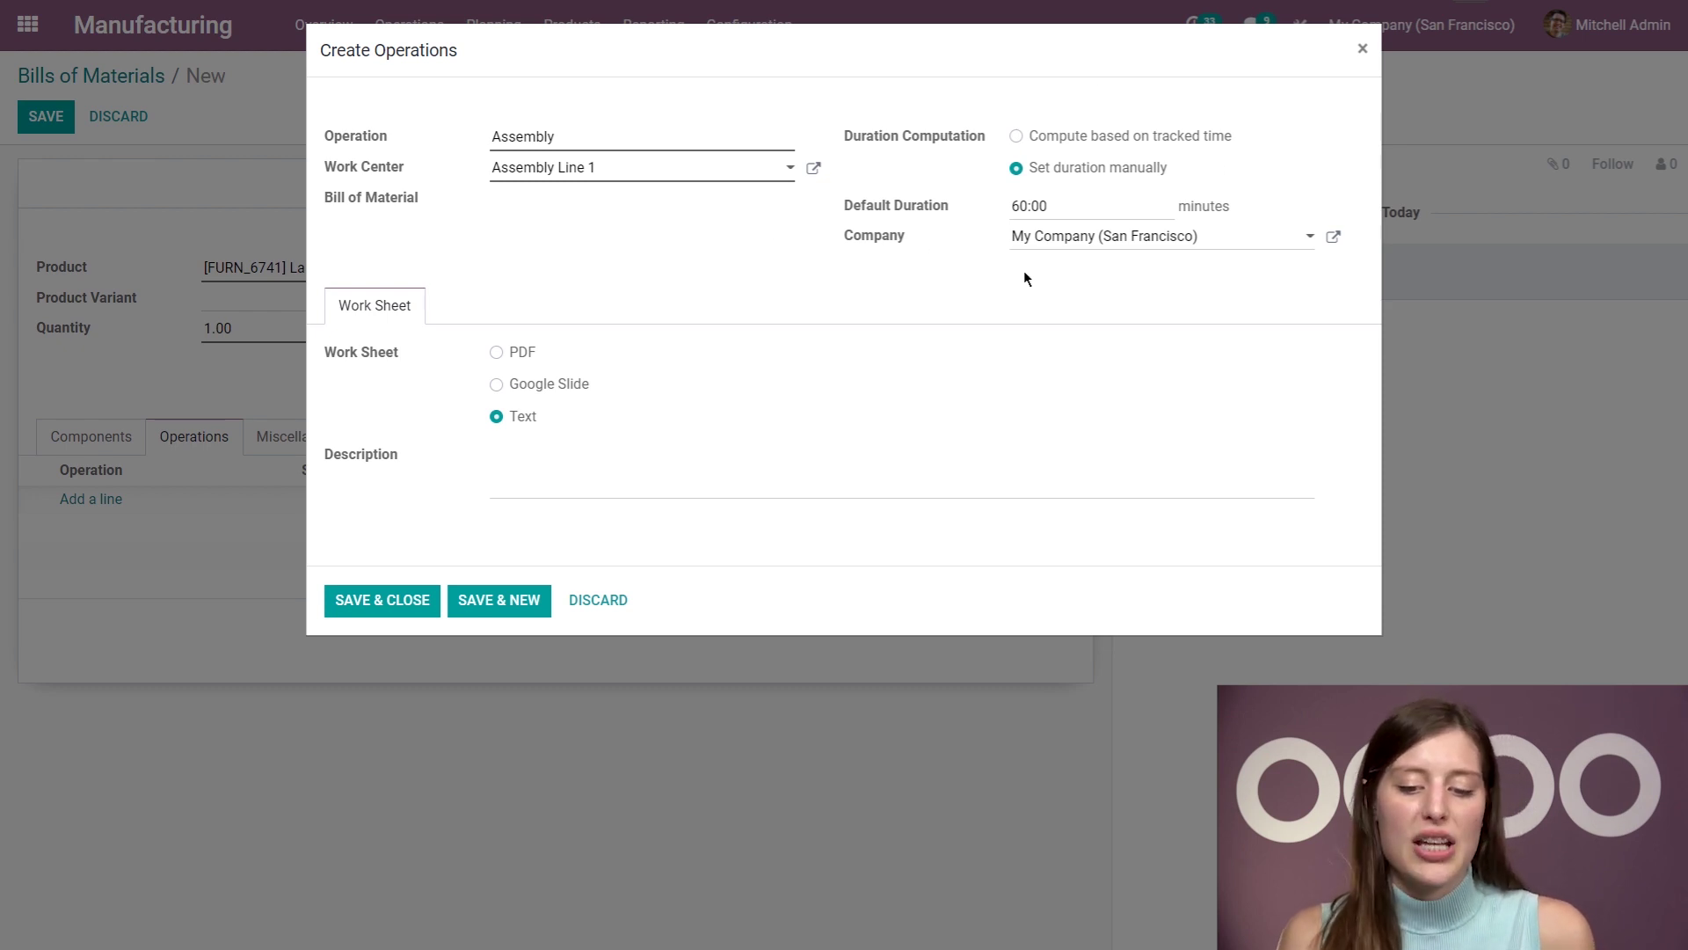
click(1016, 135)
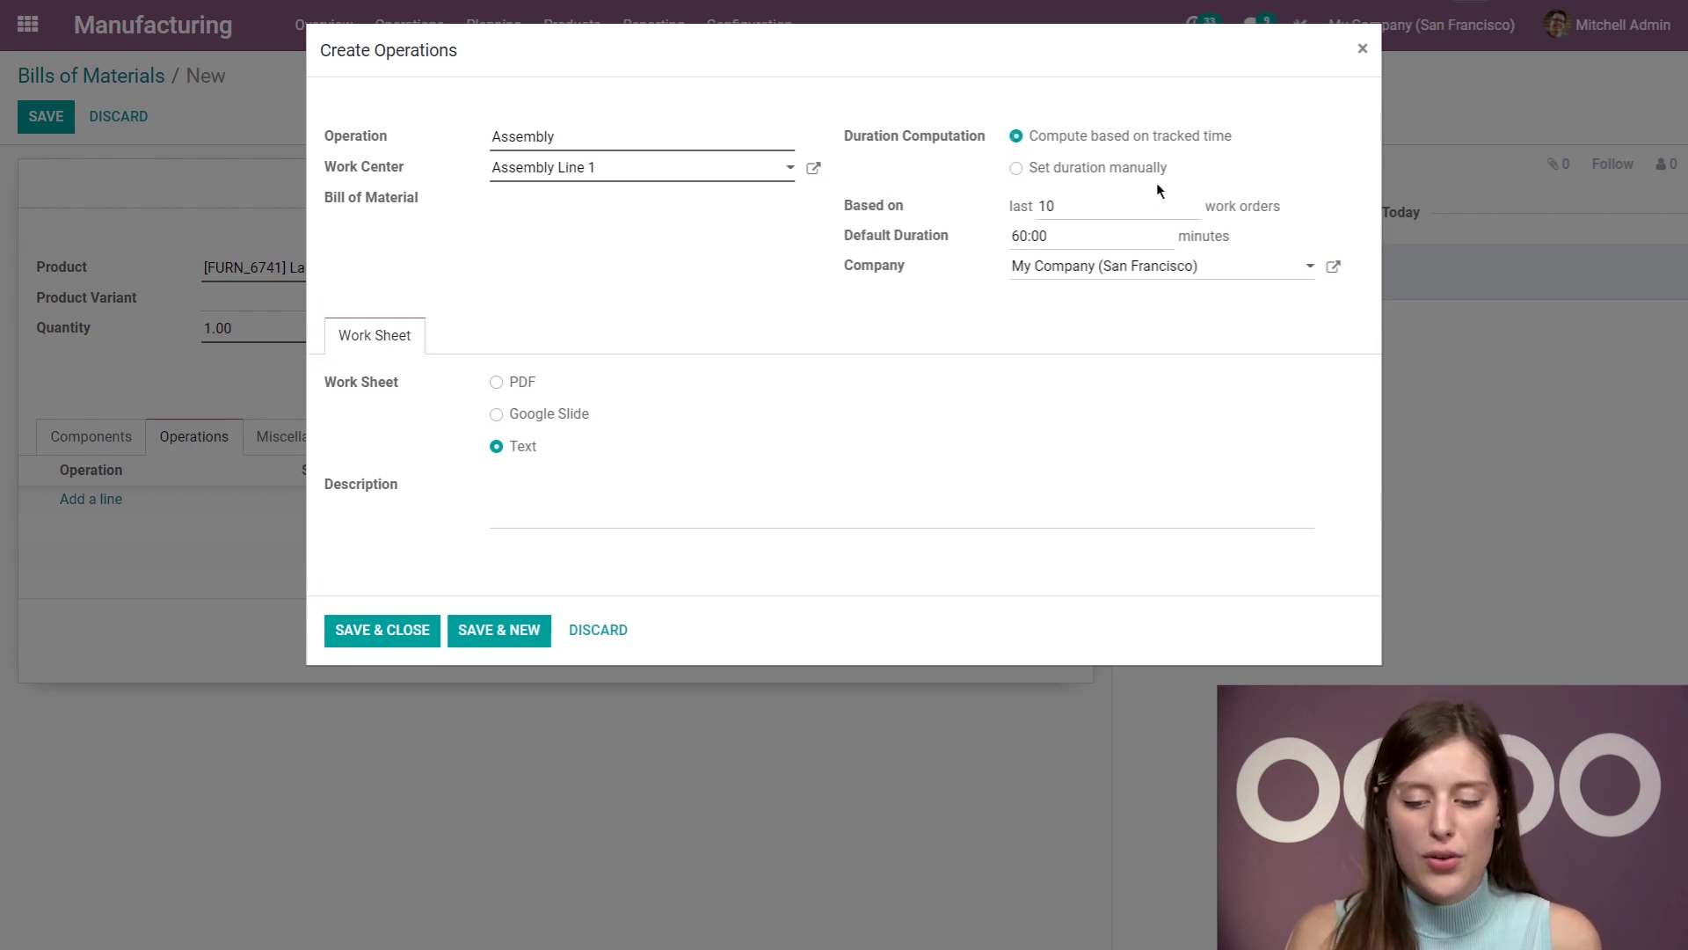
click(1016, 167)
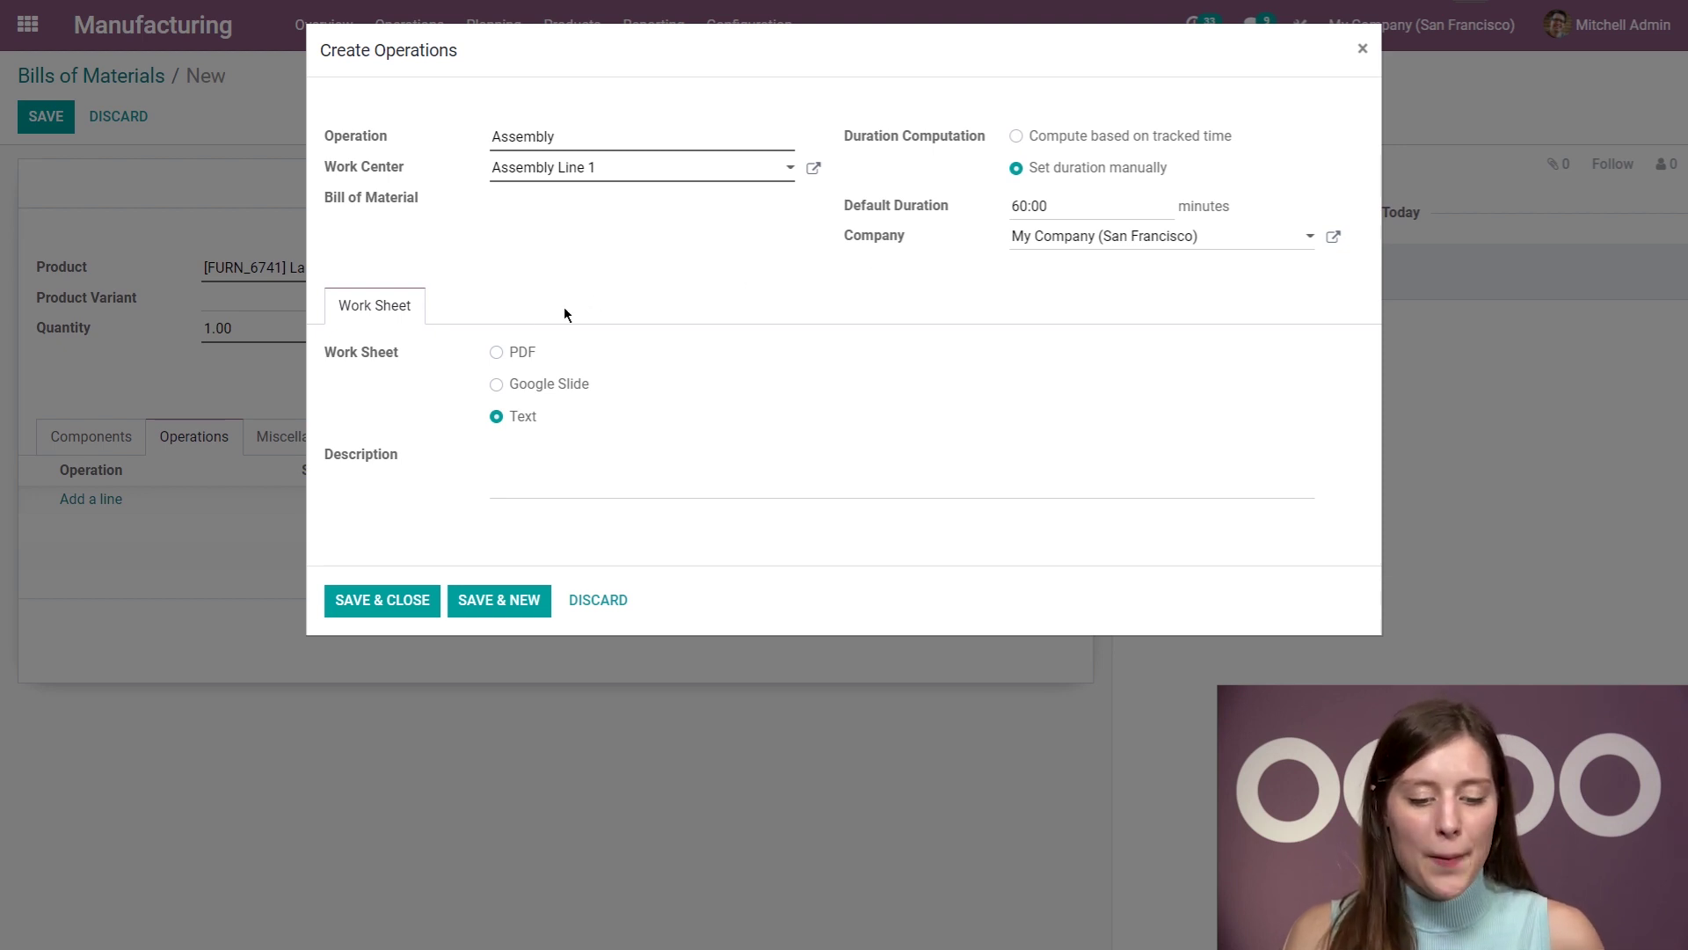
Attach an uploaded PDF worksheet to the Assembly operation and save it.
click(496, 353)
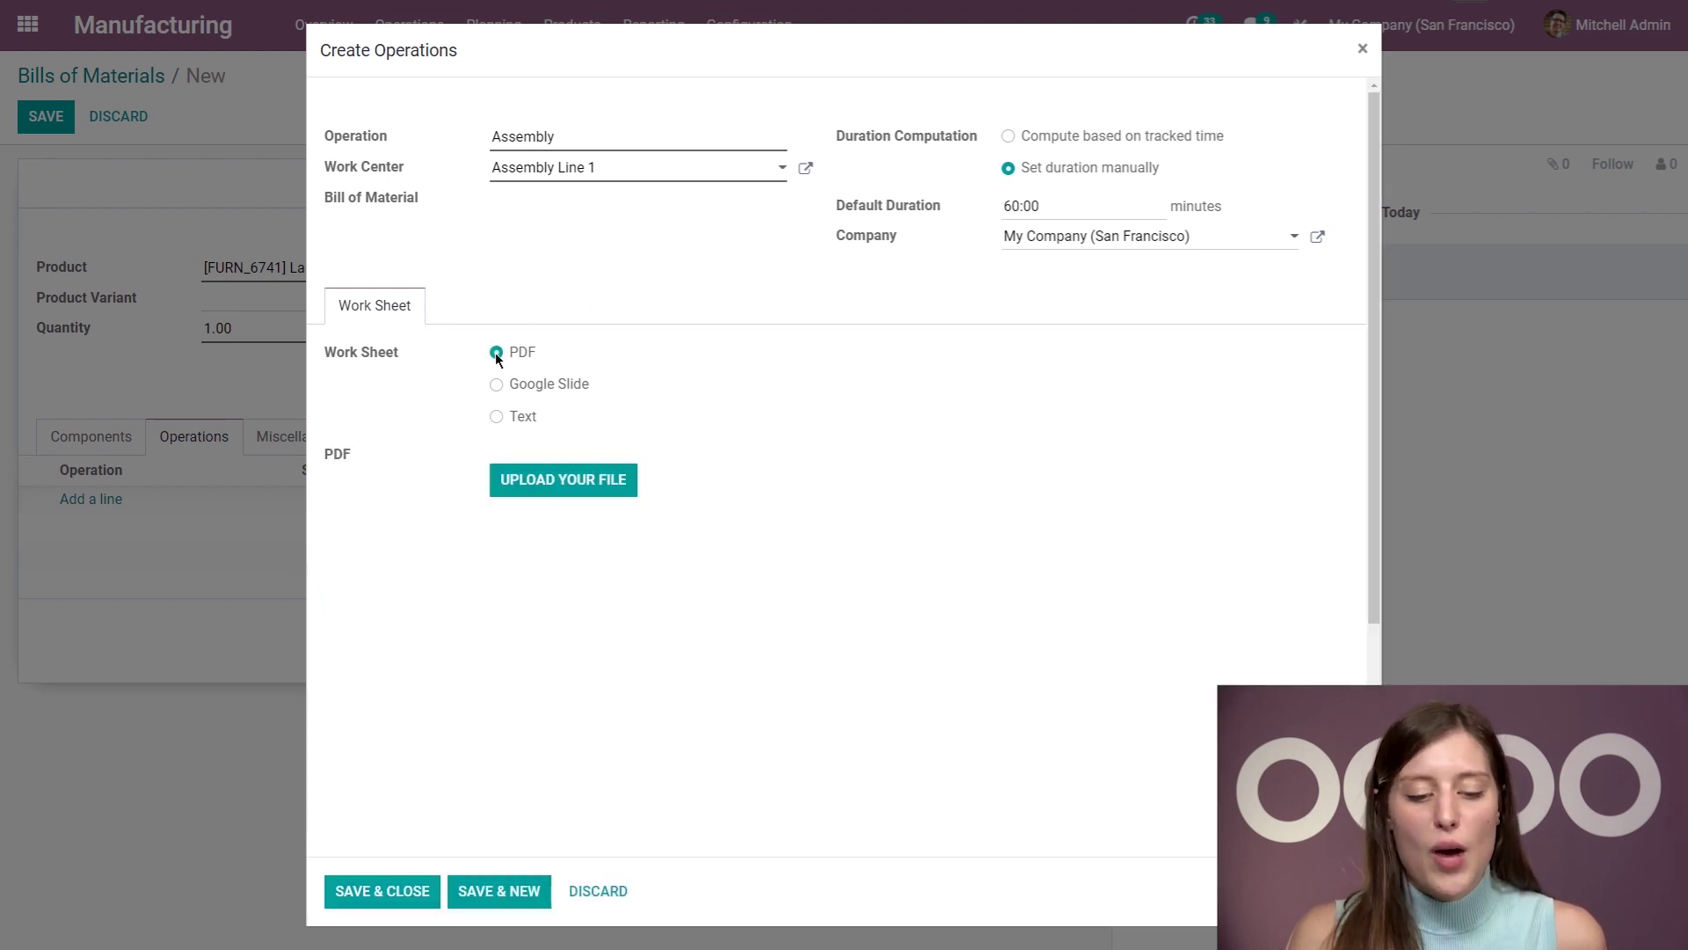
click(581, 483)
click(236, 151)
click(714, 446)
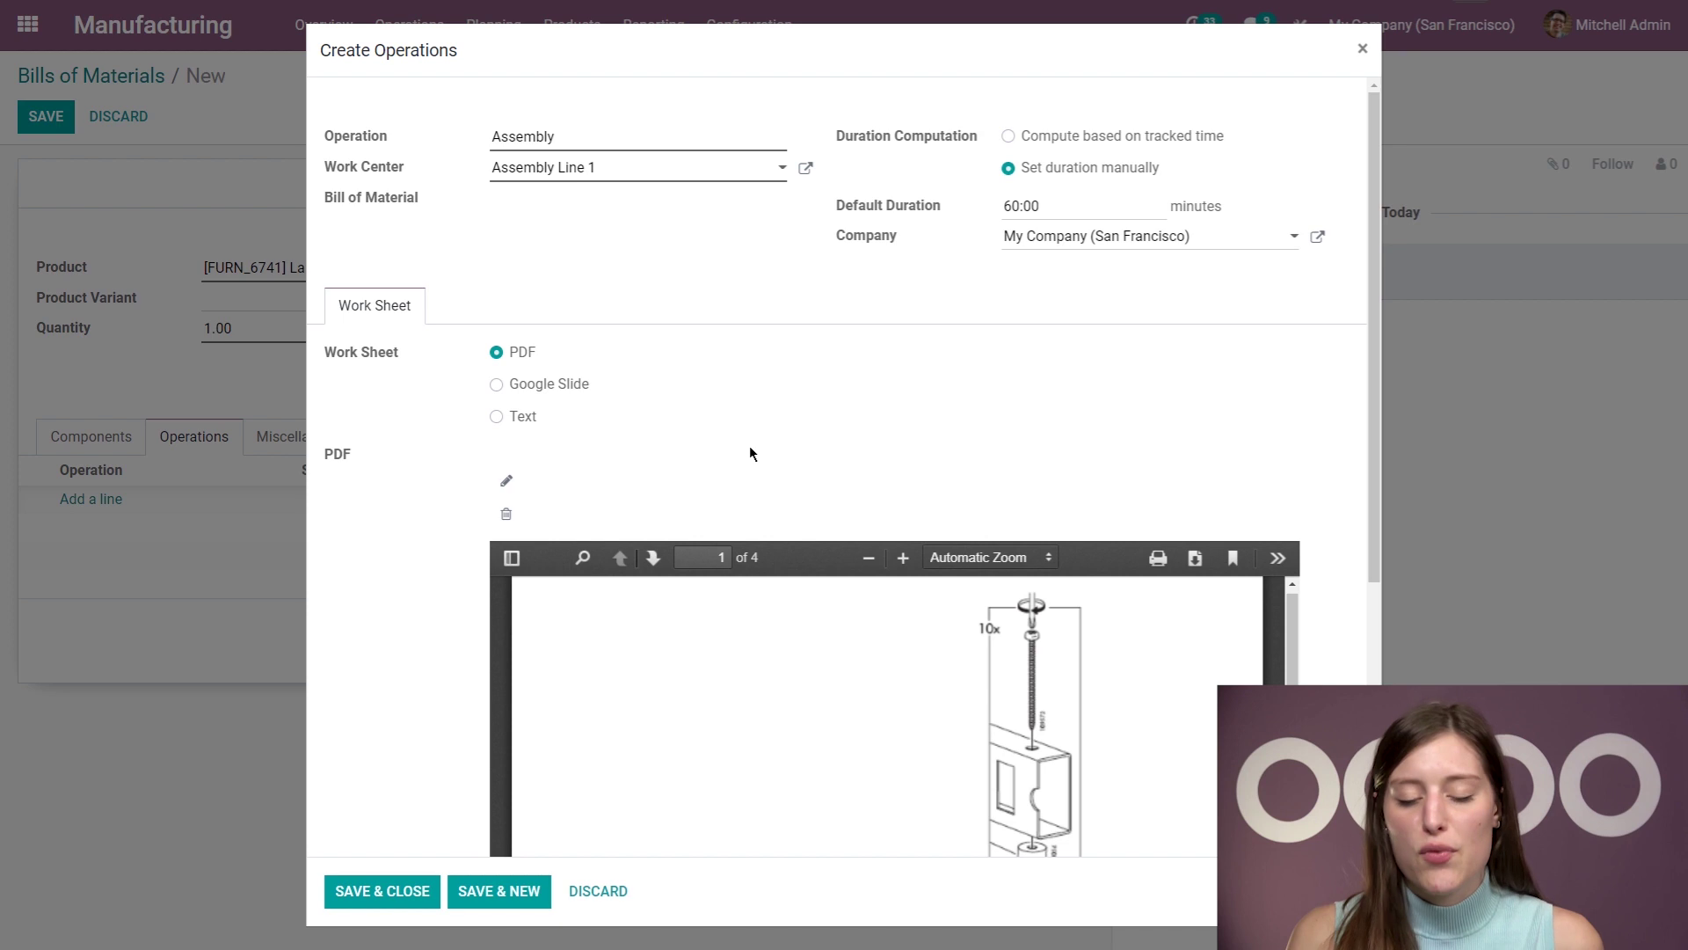
scroll(749, 445, down, 4)
click(396, 892)
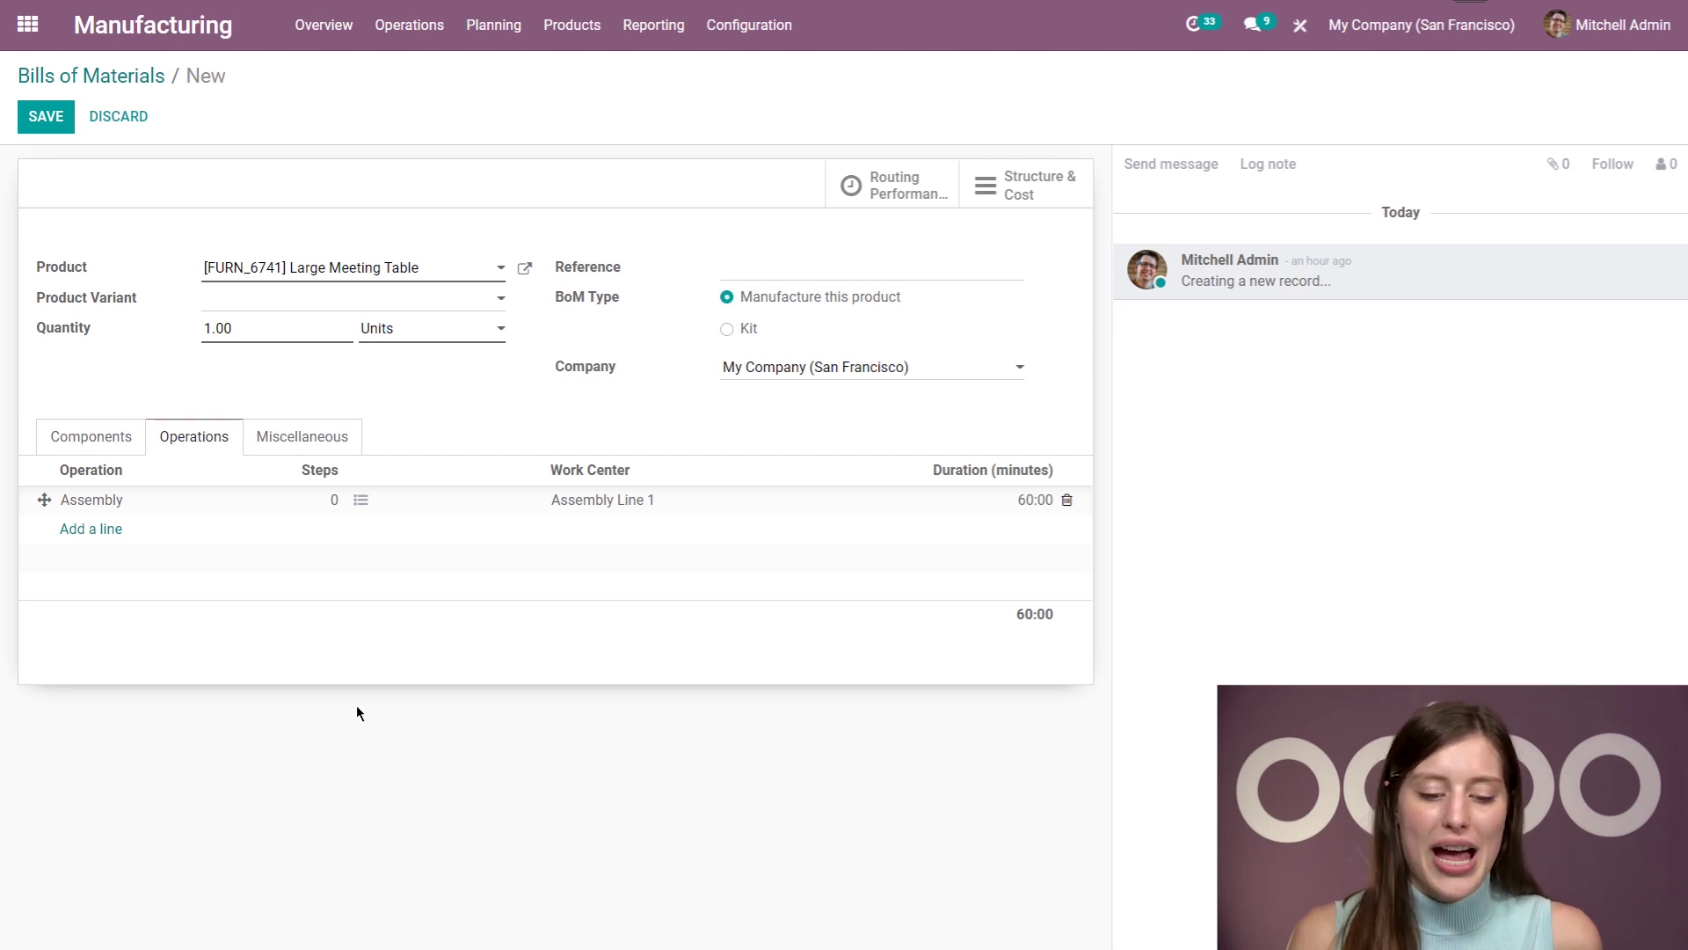
Save the Large Meeting Table bill and show the Assembly operation's empty Steps list.
click(46, 117)
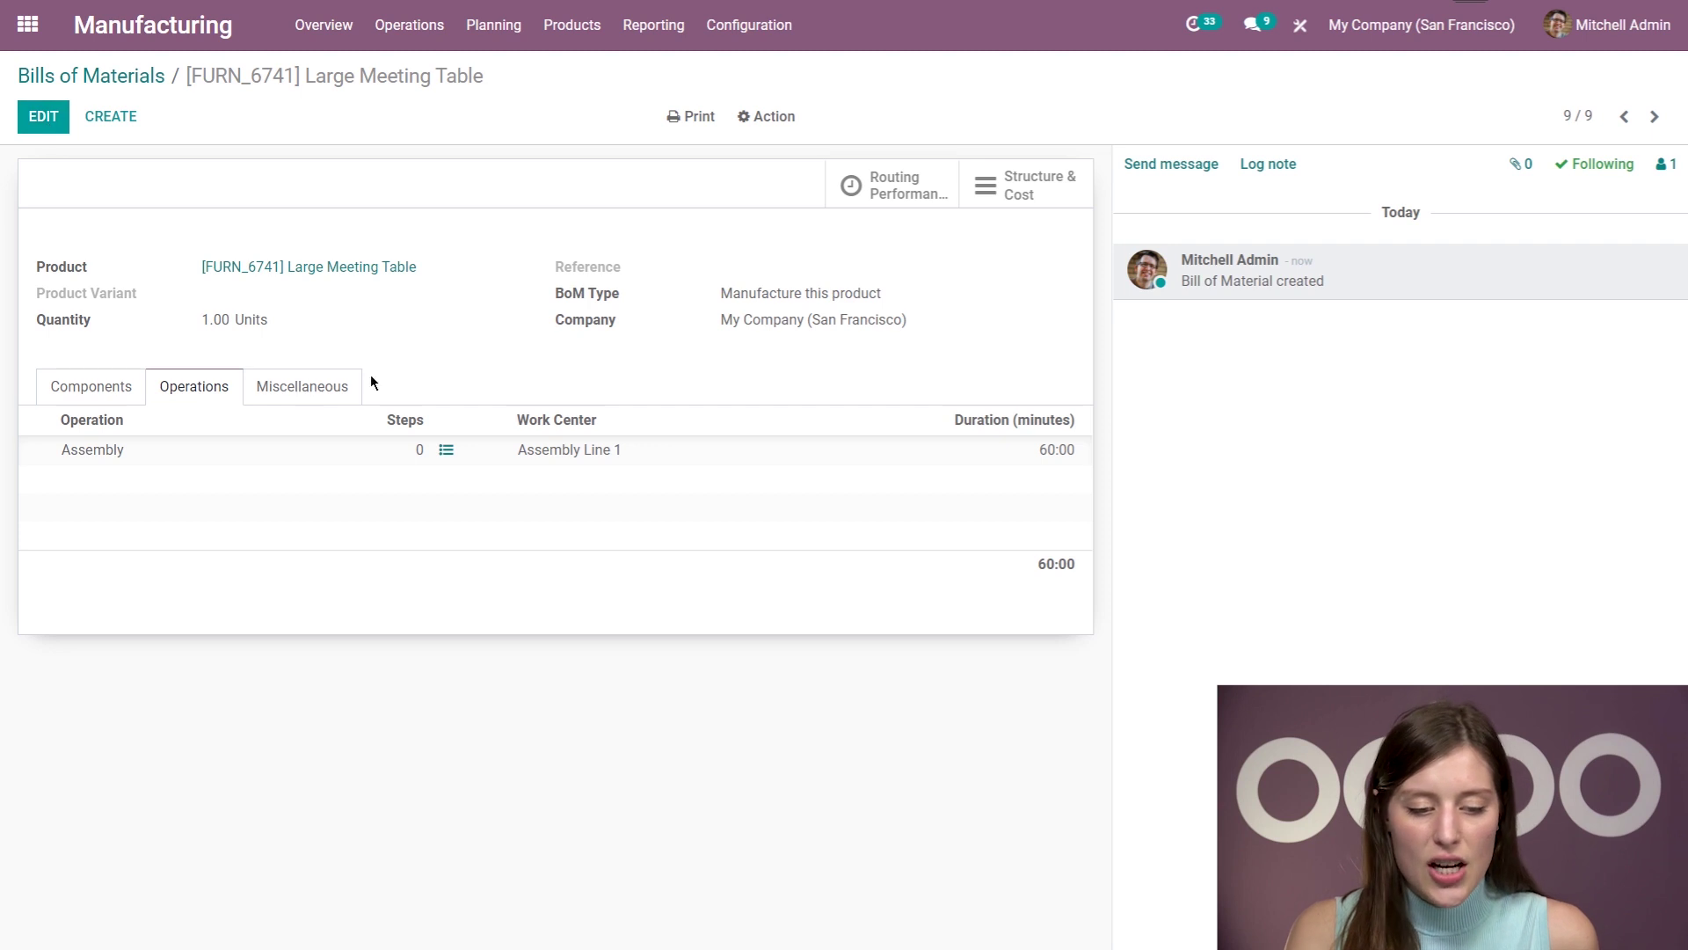
click(62, 132)
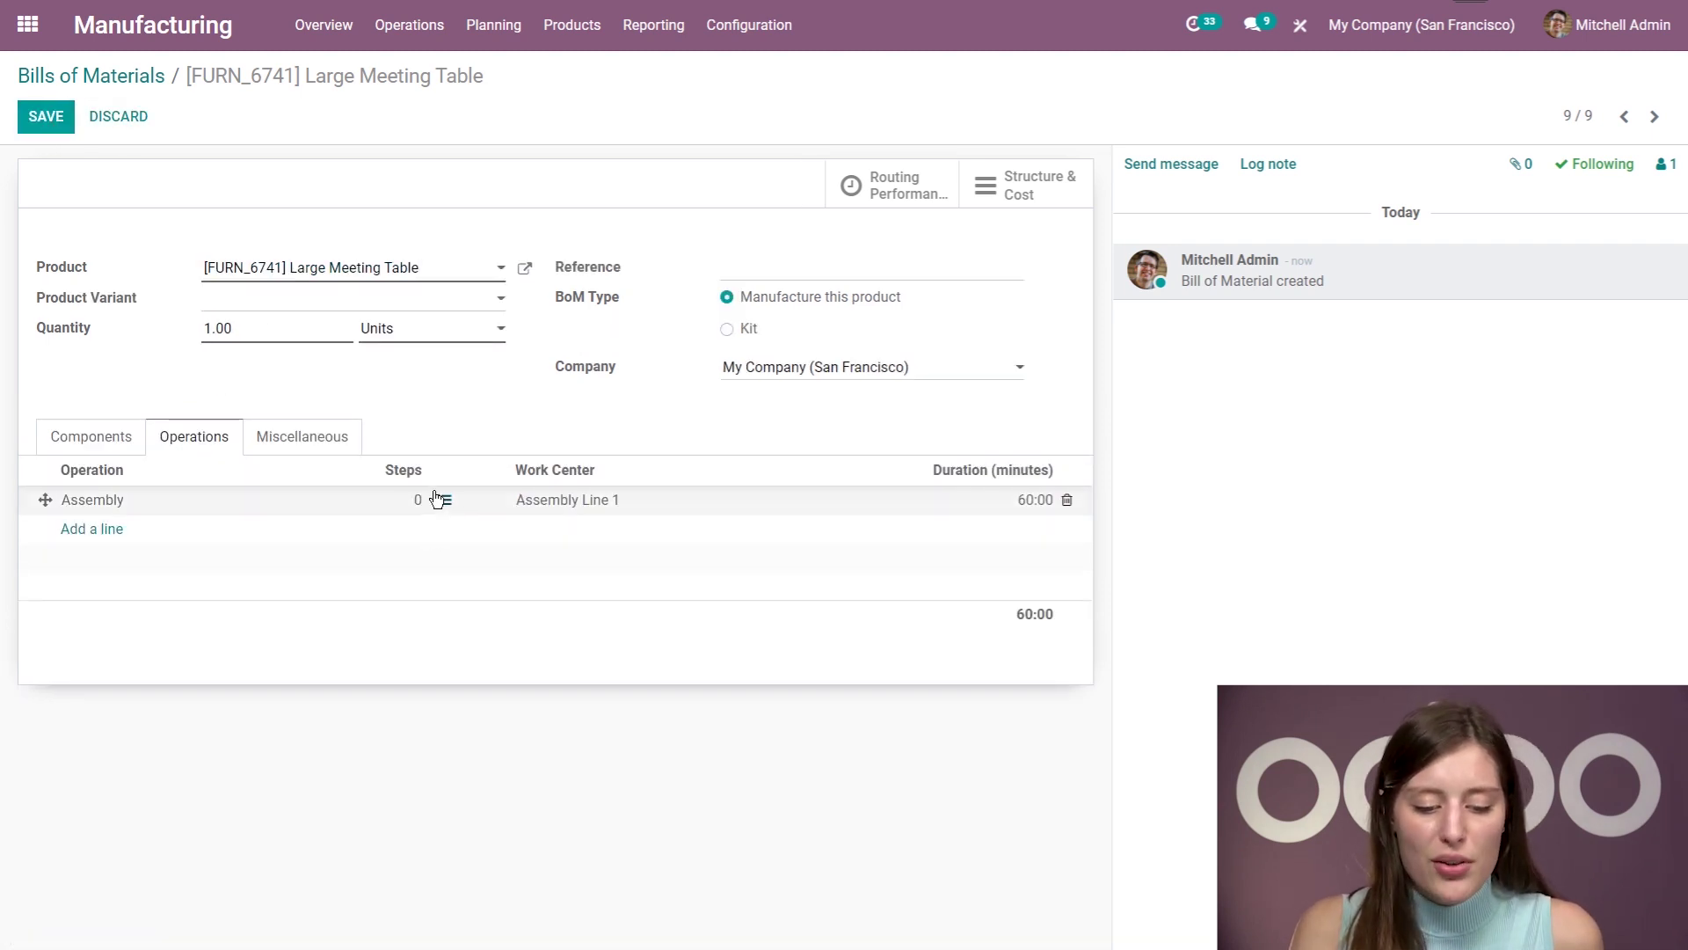
click(444, 501)
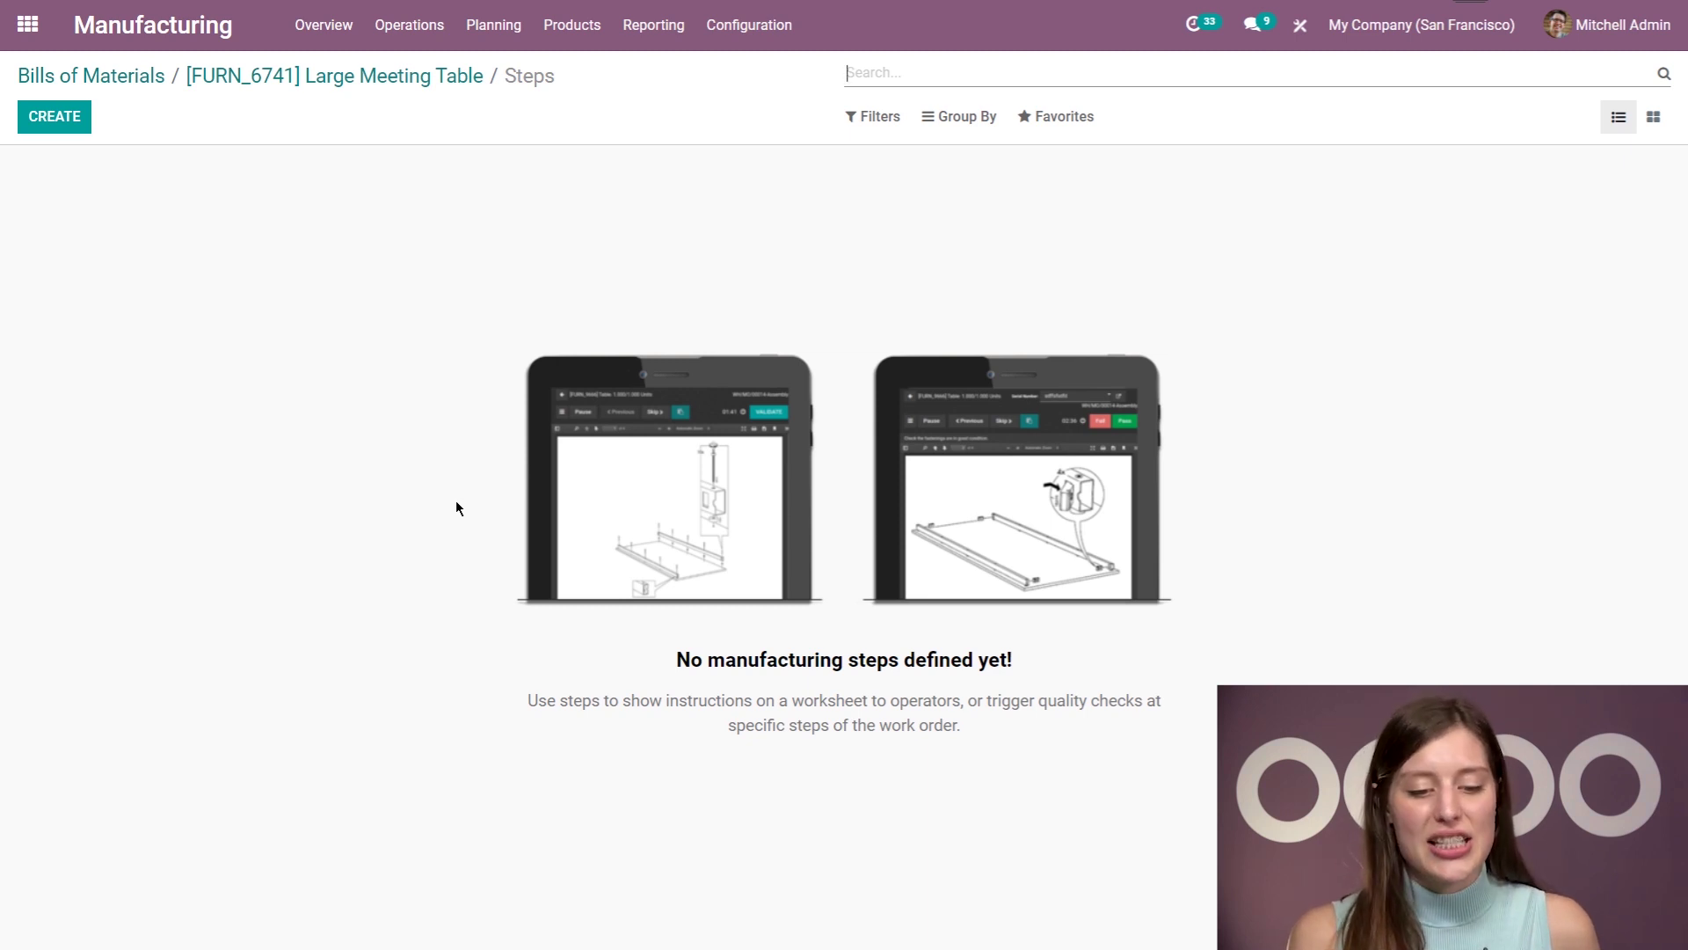
Create step 'Table Legs - Length' for San Francisco: Manufacturing, keeping All Operations control.
click(58, 116)
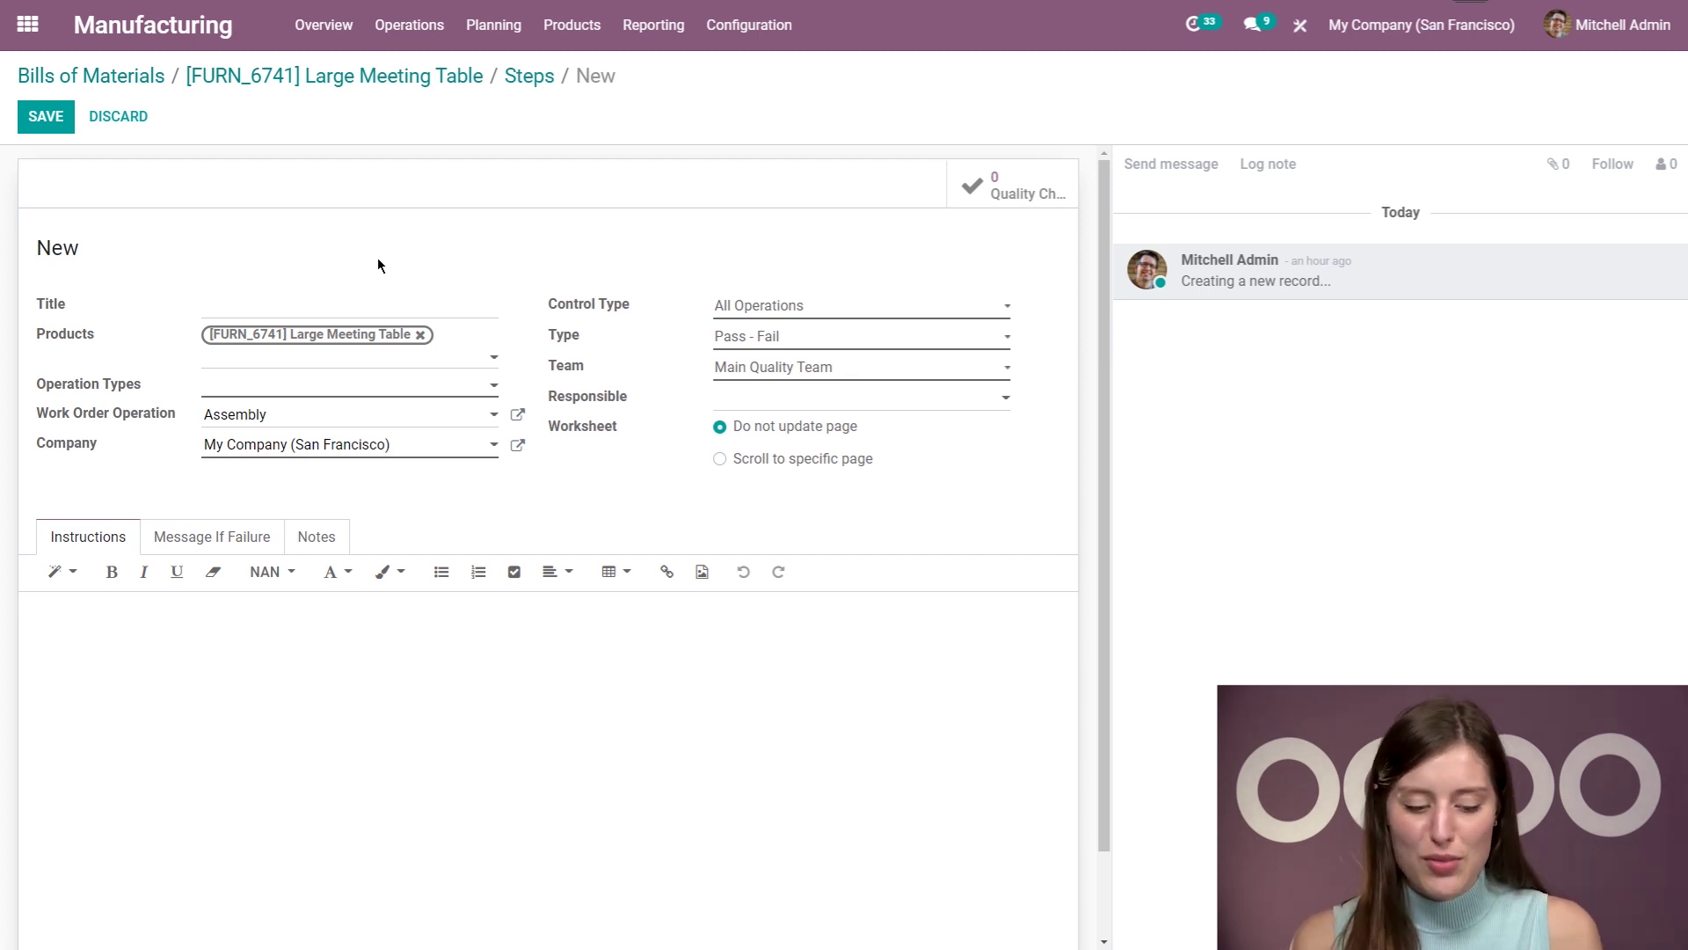
text(Table )
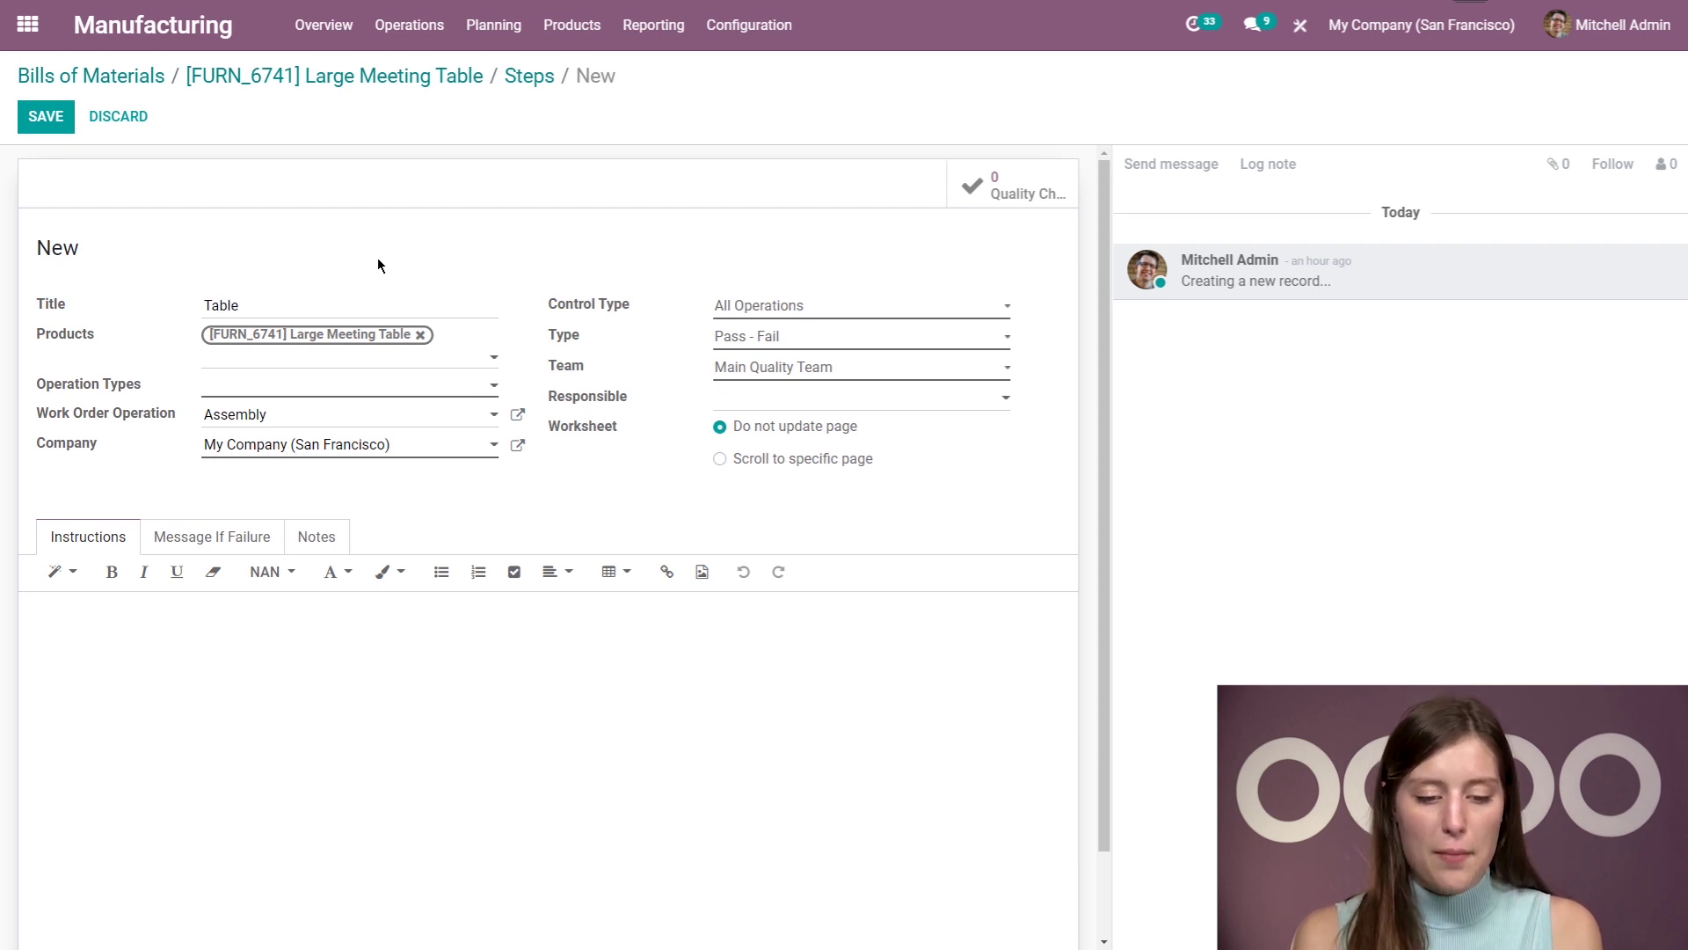
text(Legs )
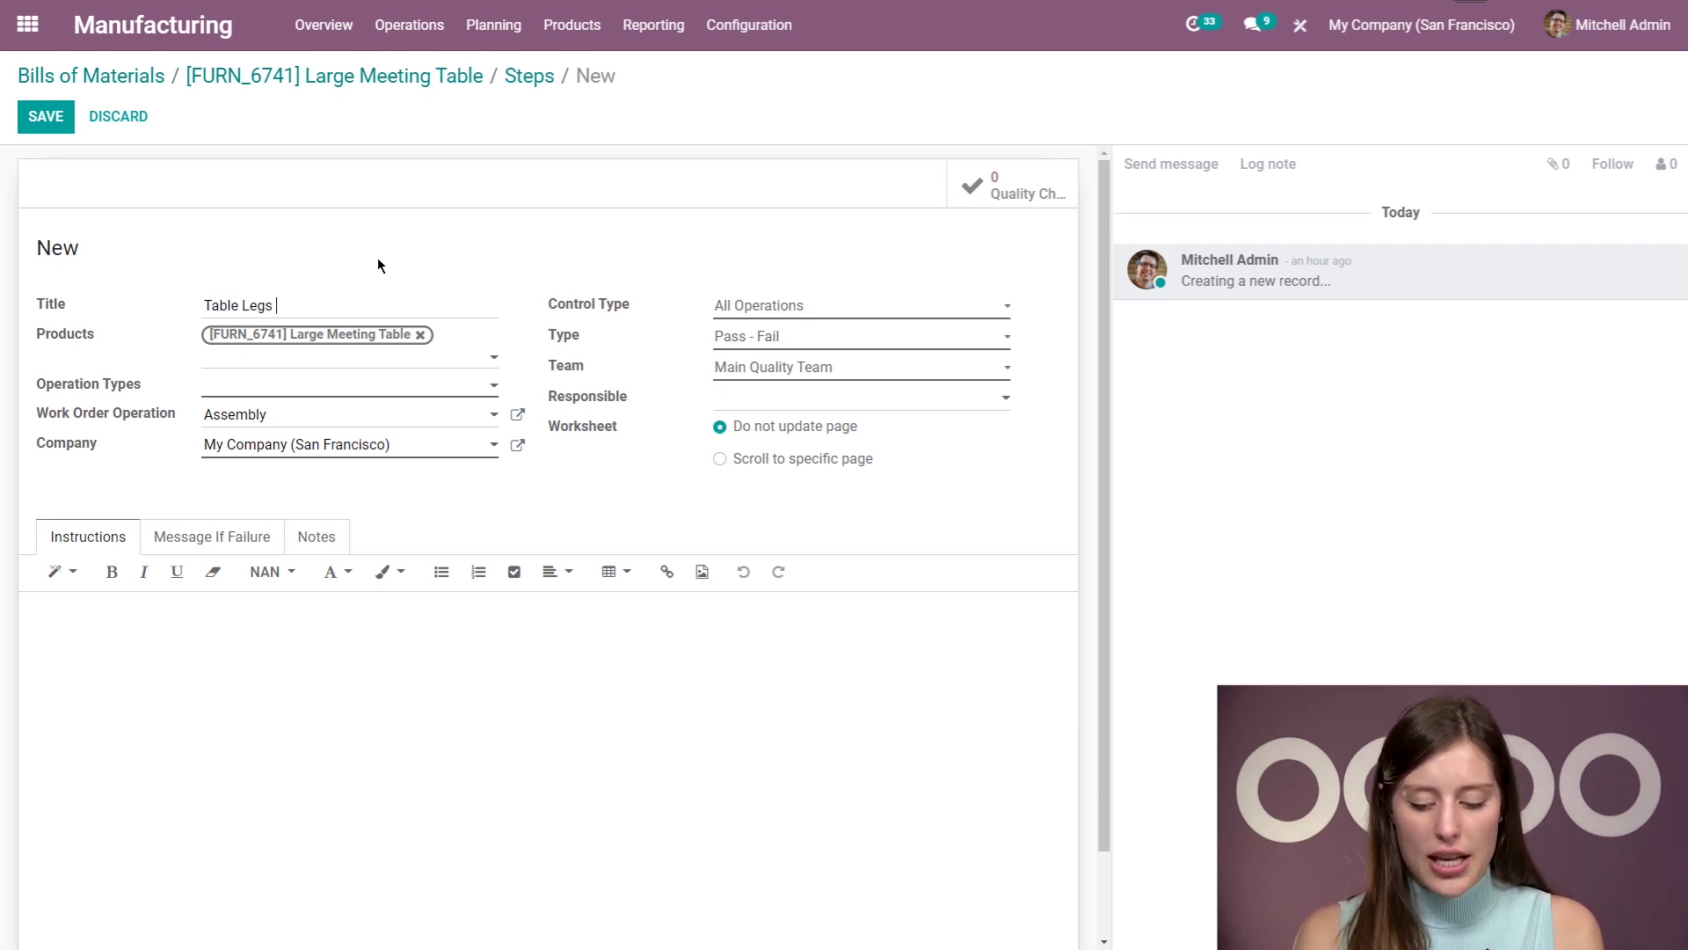
text(- Leng)
key(BackSpace)
text(ngth)
click(290, 384)
click(299, 414)
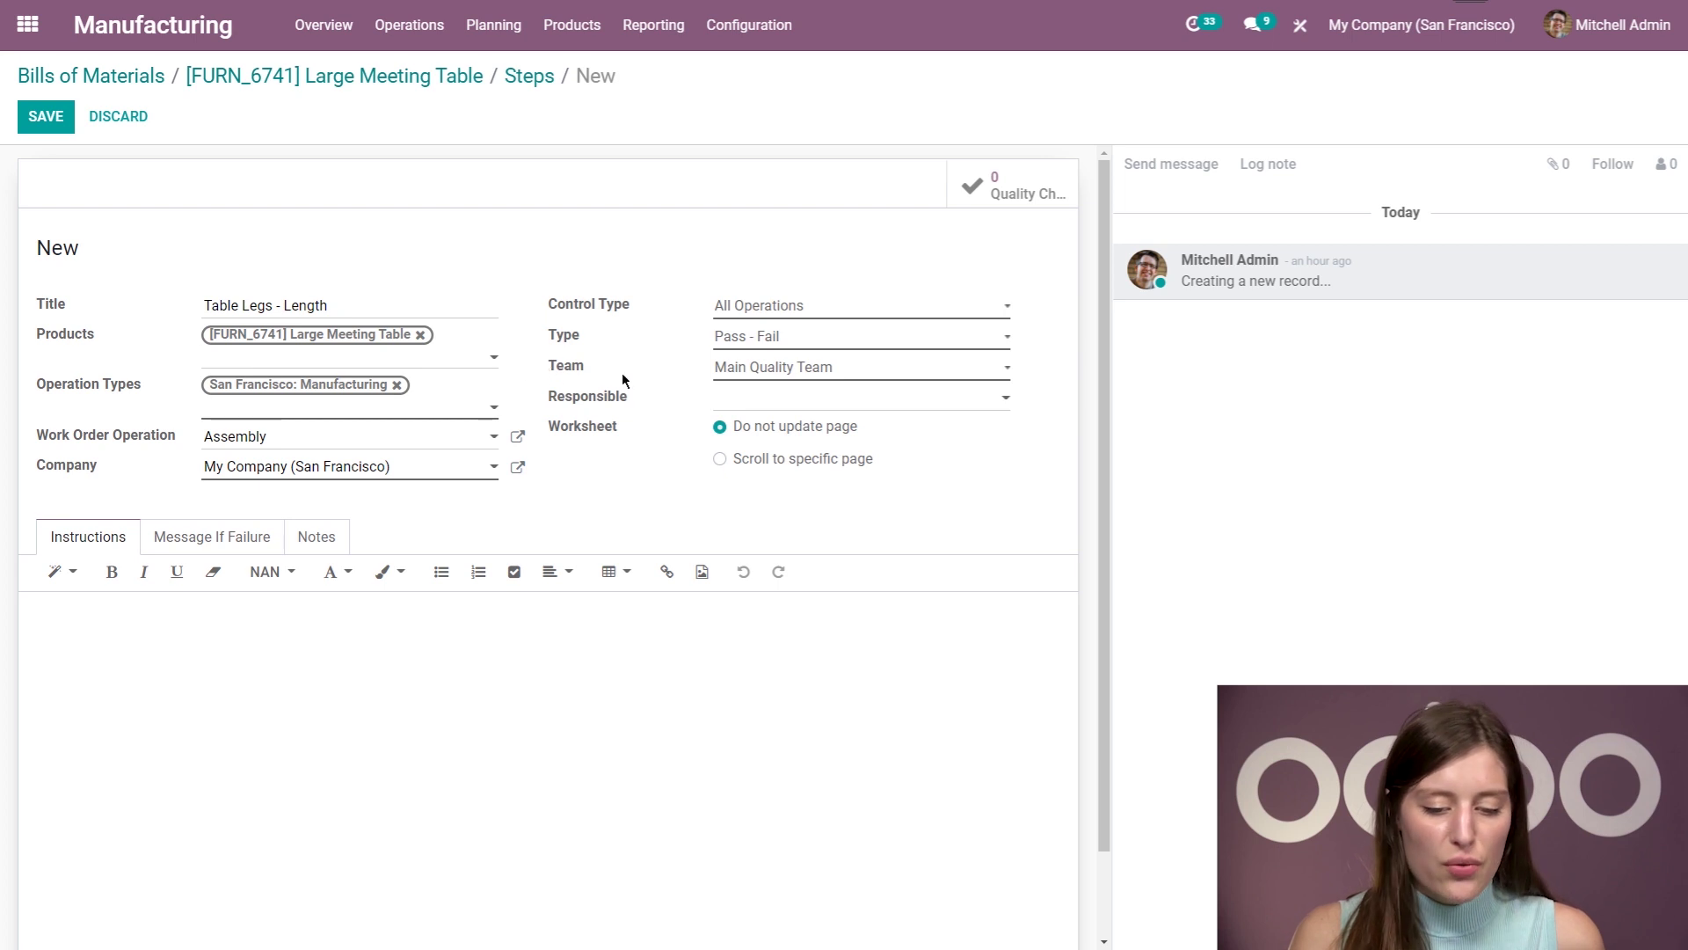
click(835, 308)
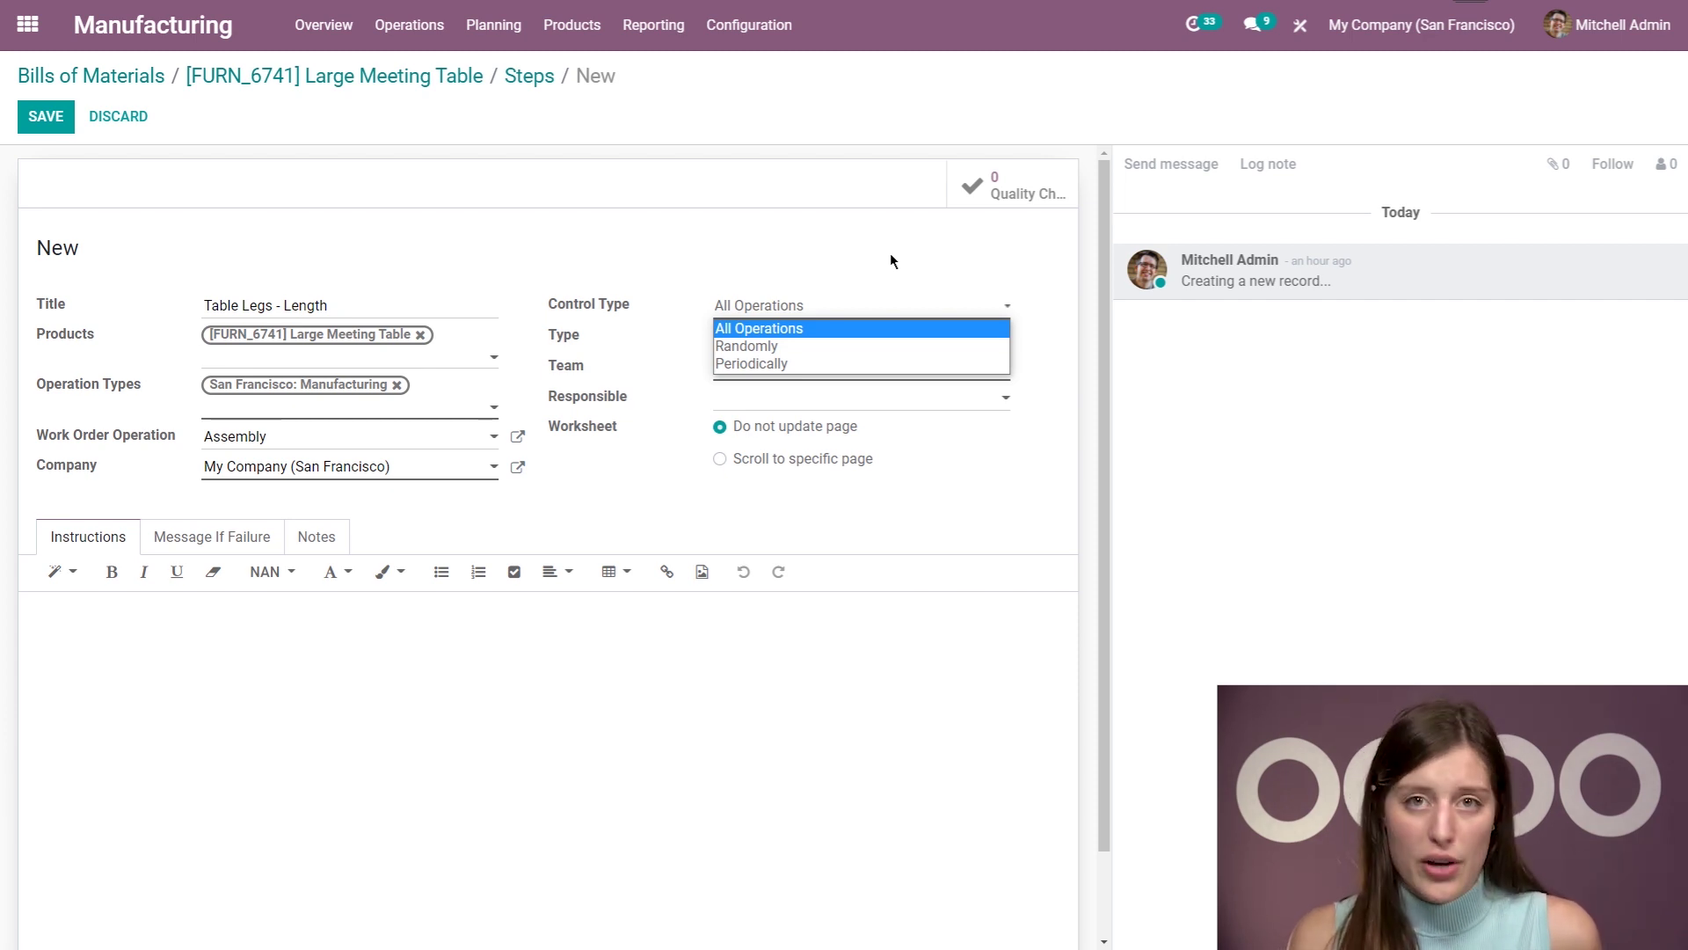
click(805, 328)
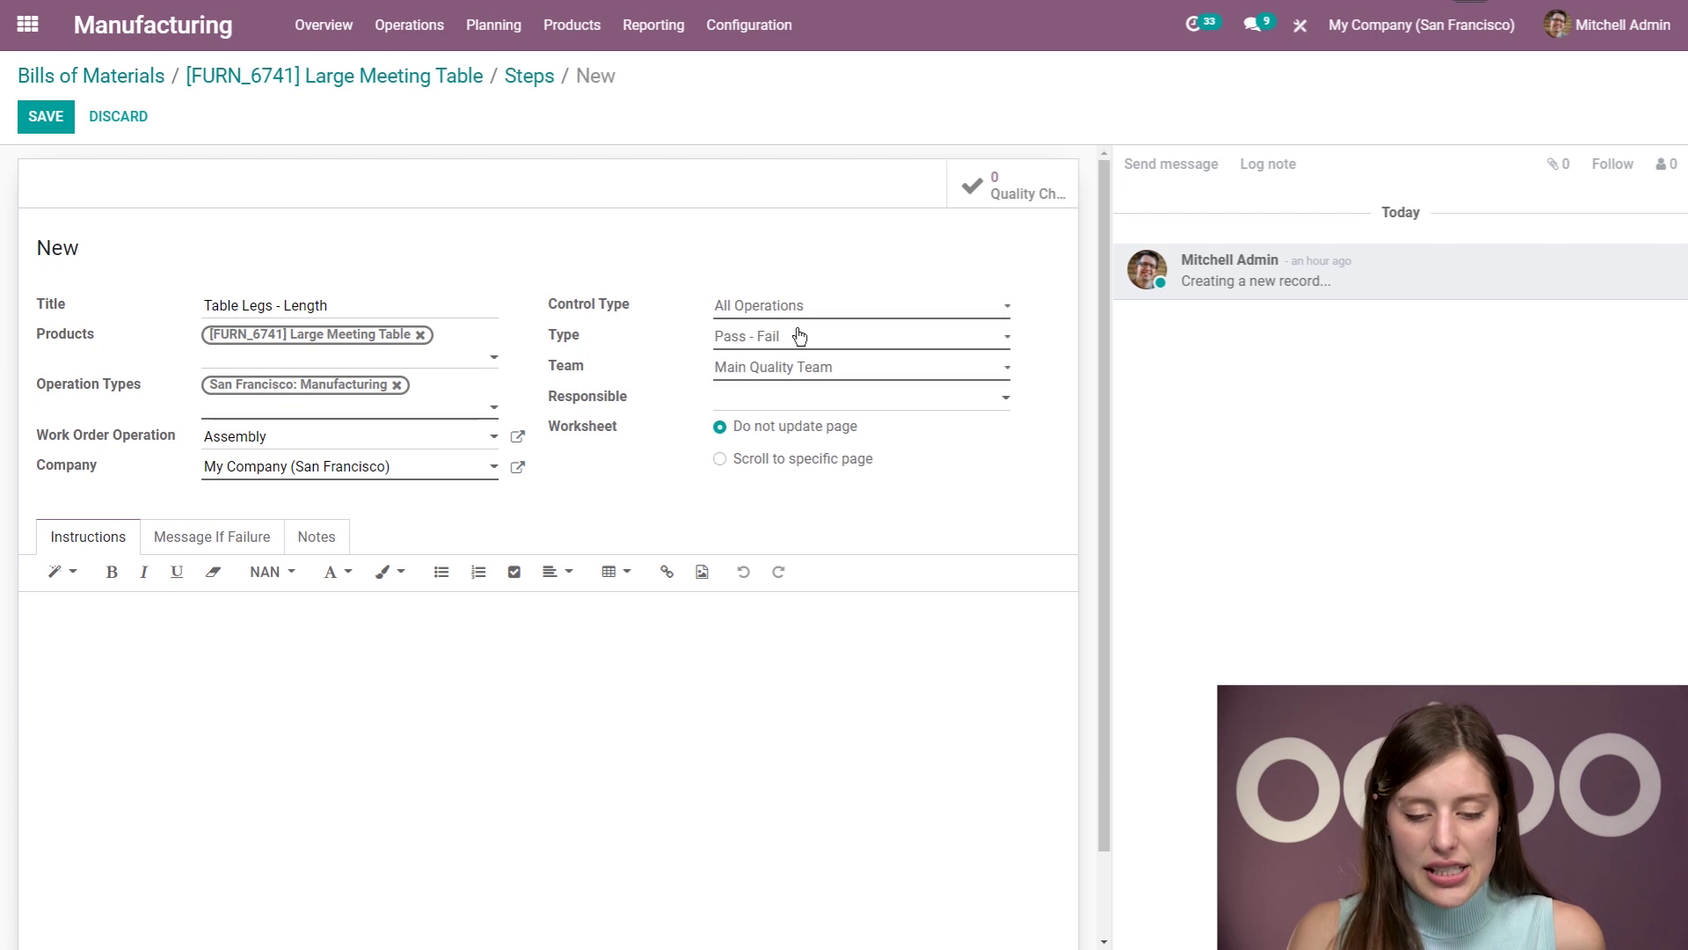
click(809, 341)
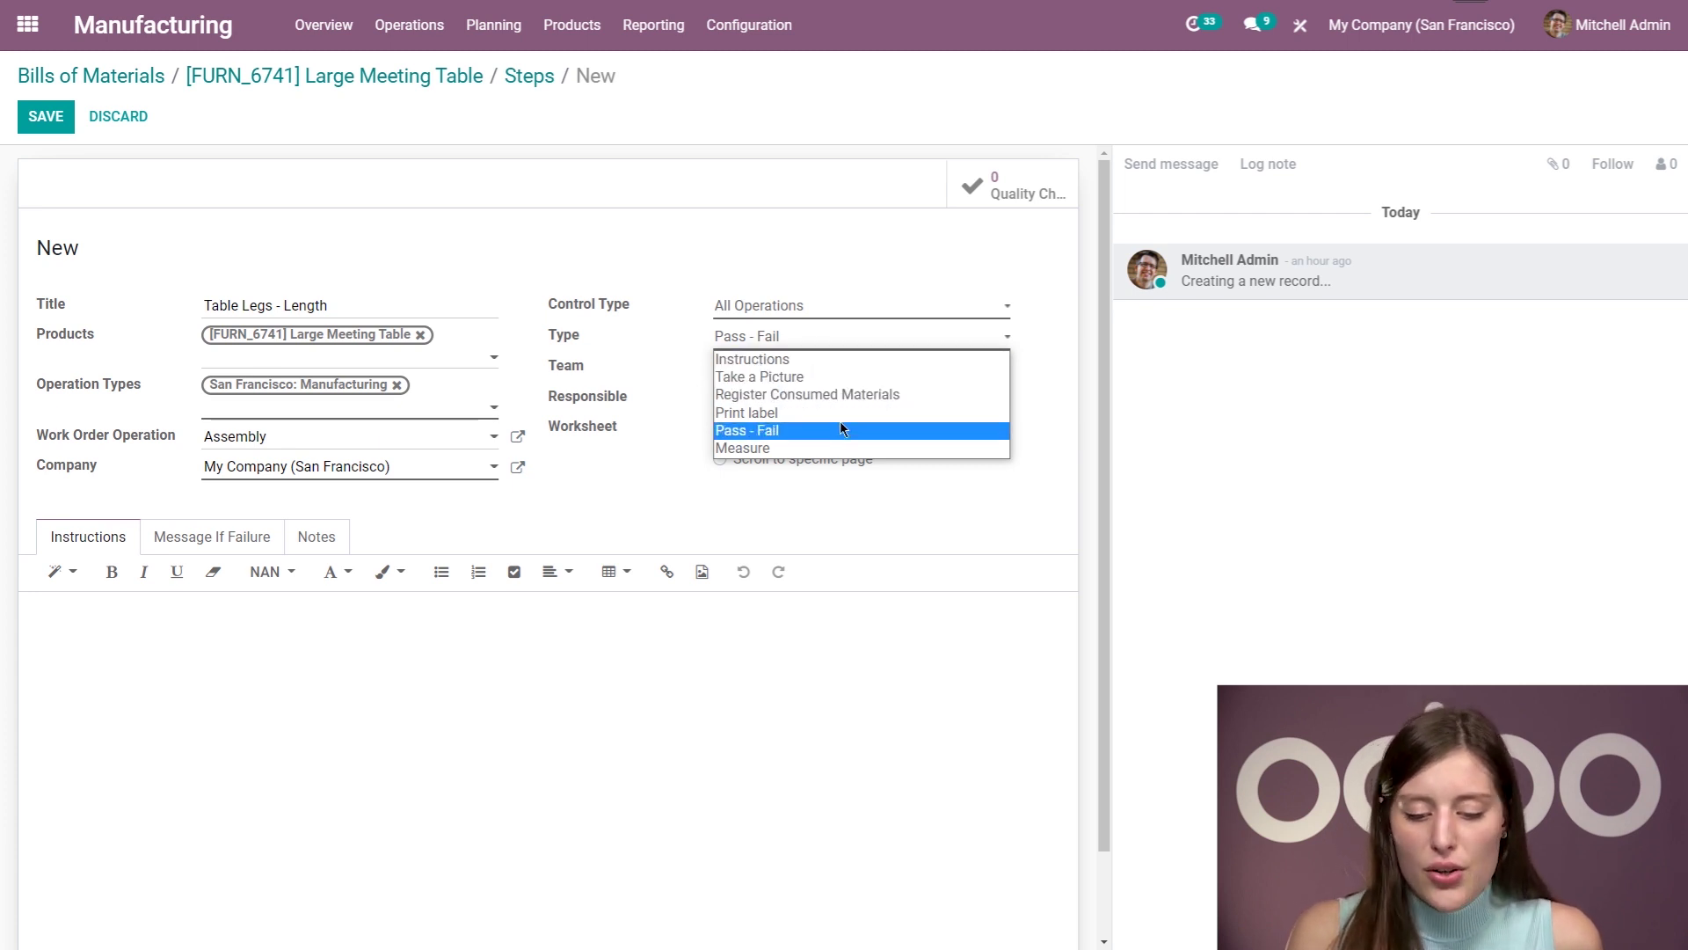
Make the step a Measure check with norm 70 cm and tolerance 65 to 75.
click(728, 449)
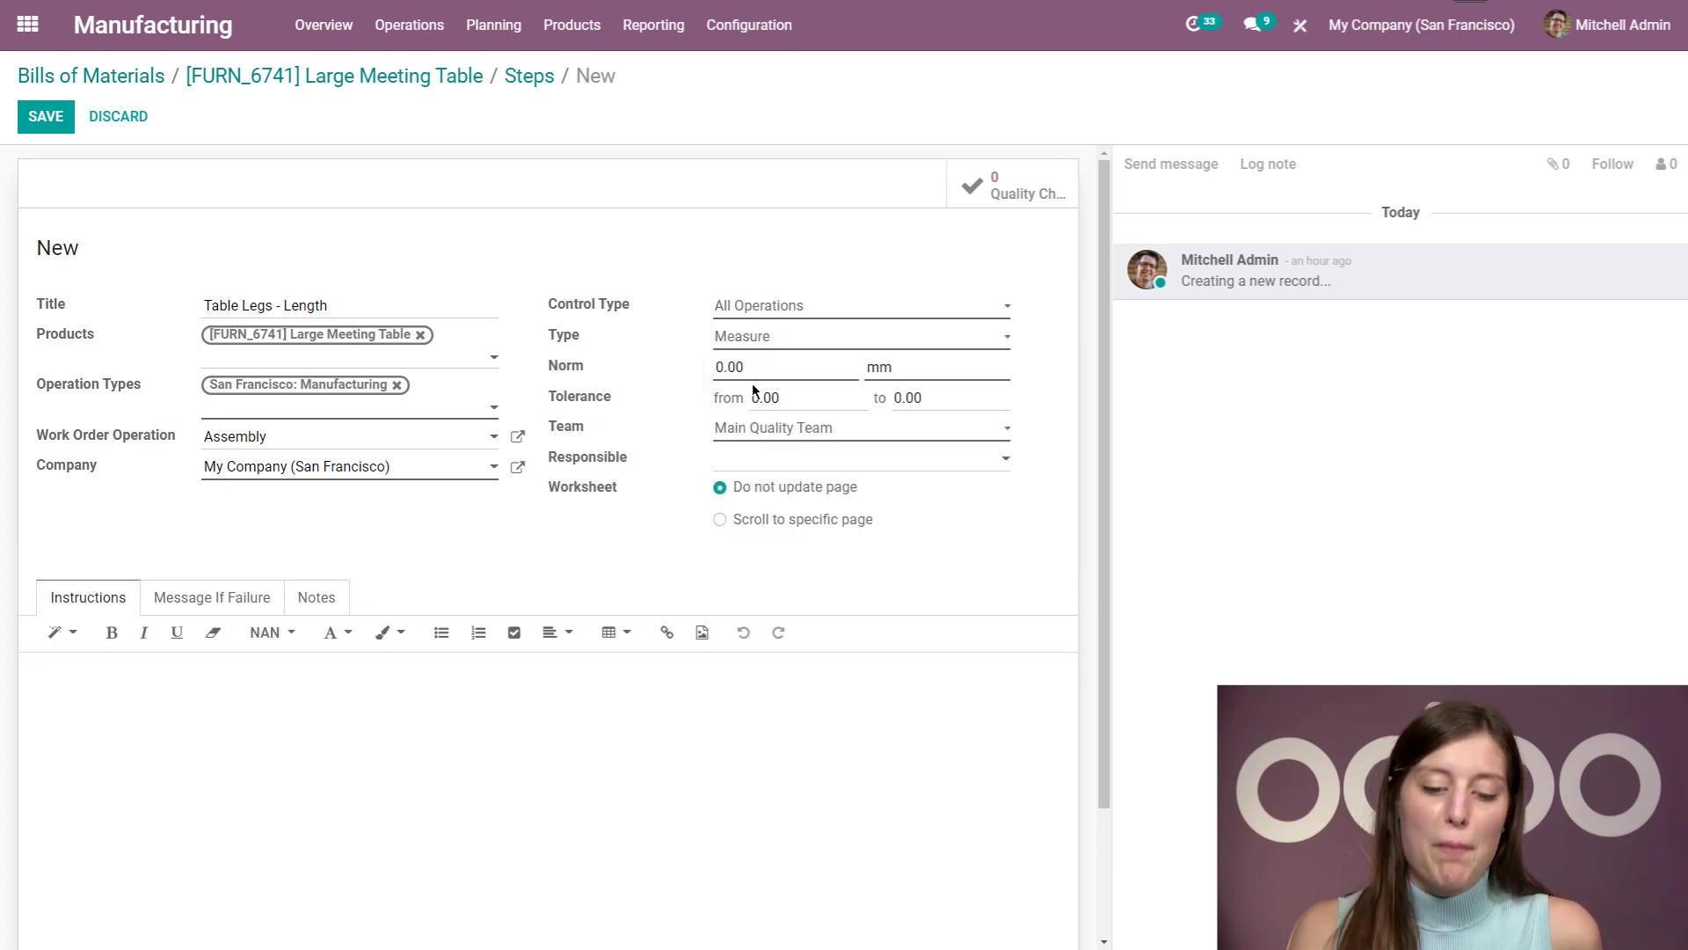
drag(752, 367, 615, 367)
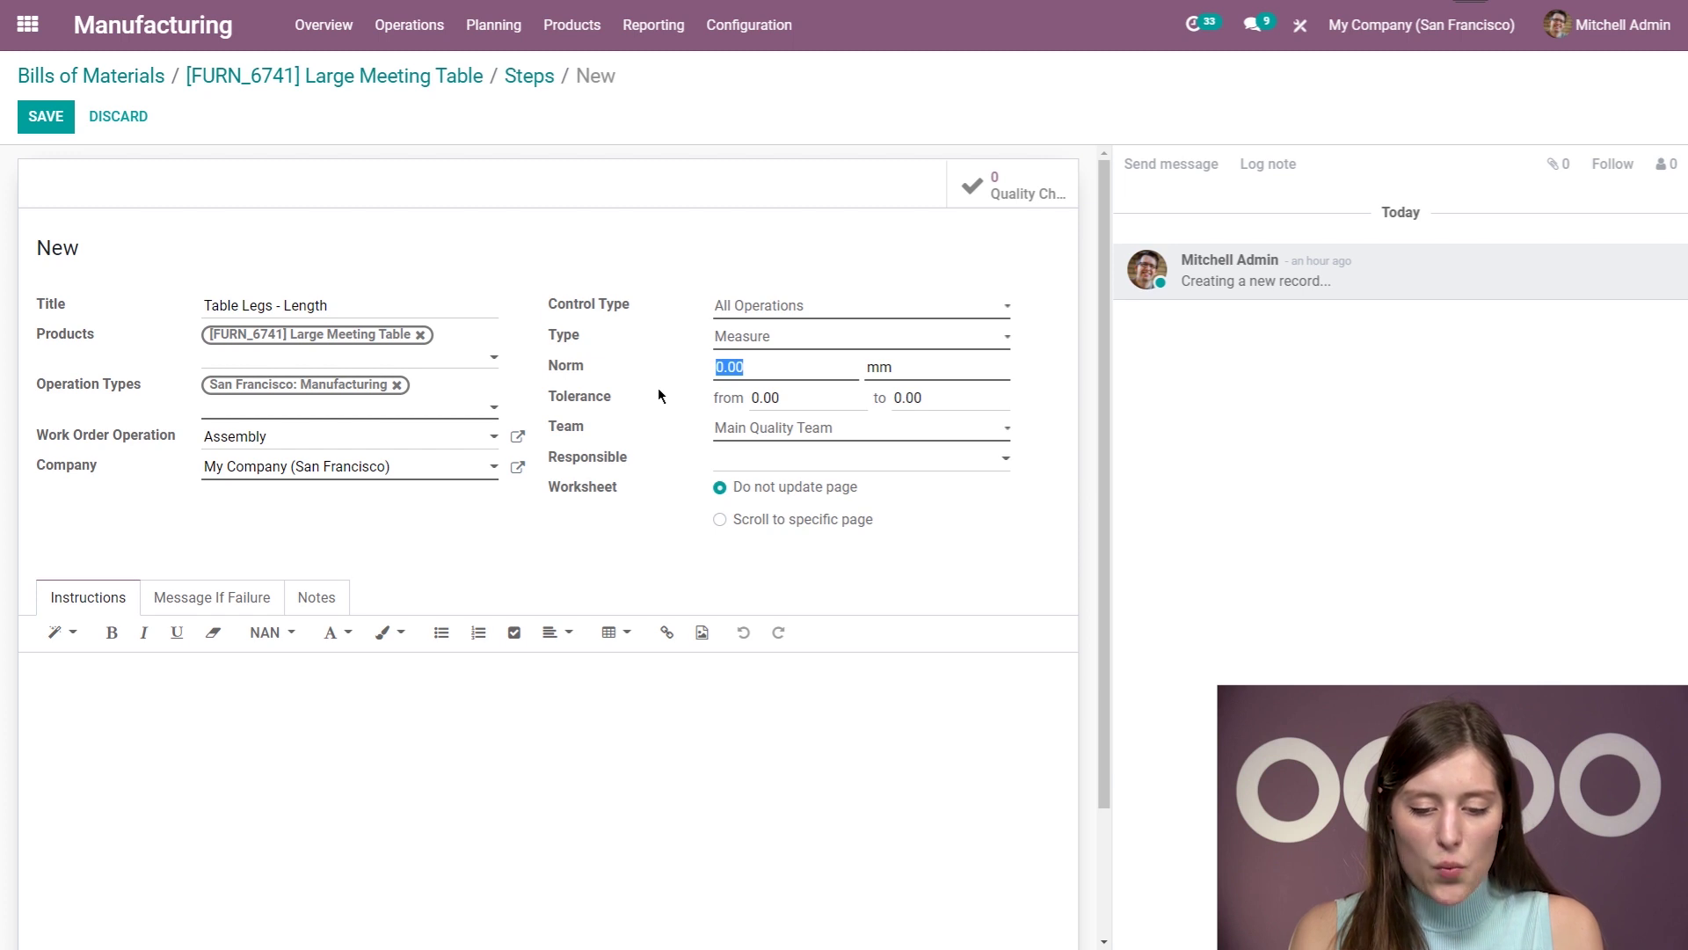
text(70)
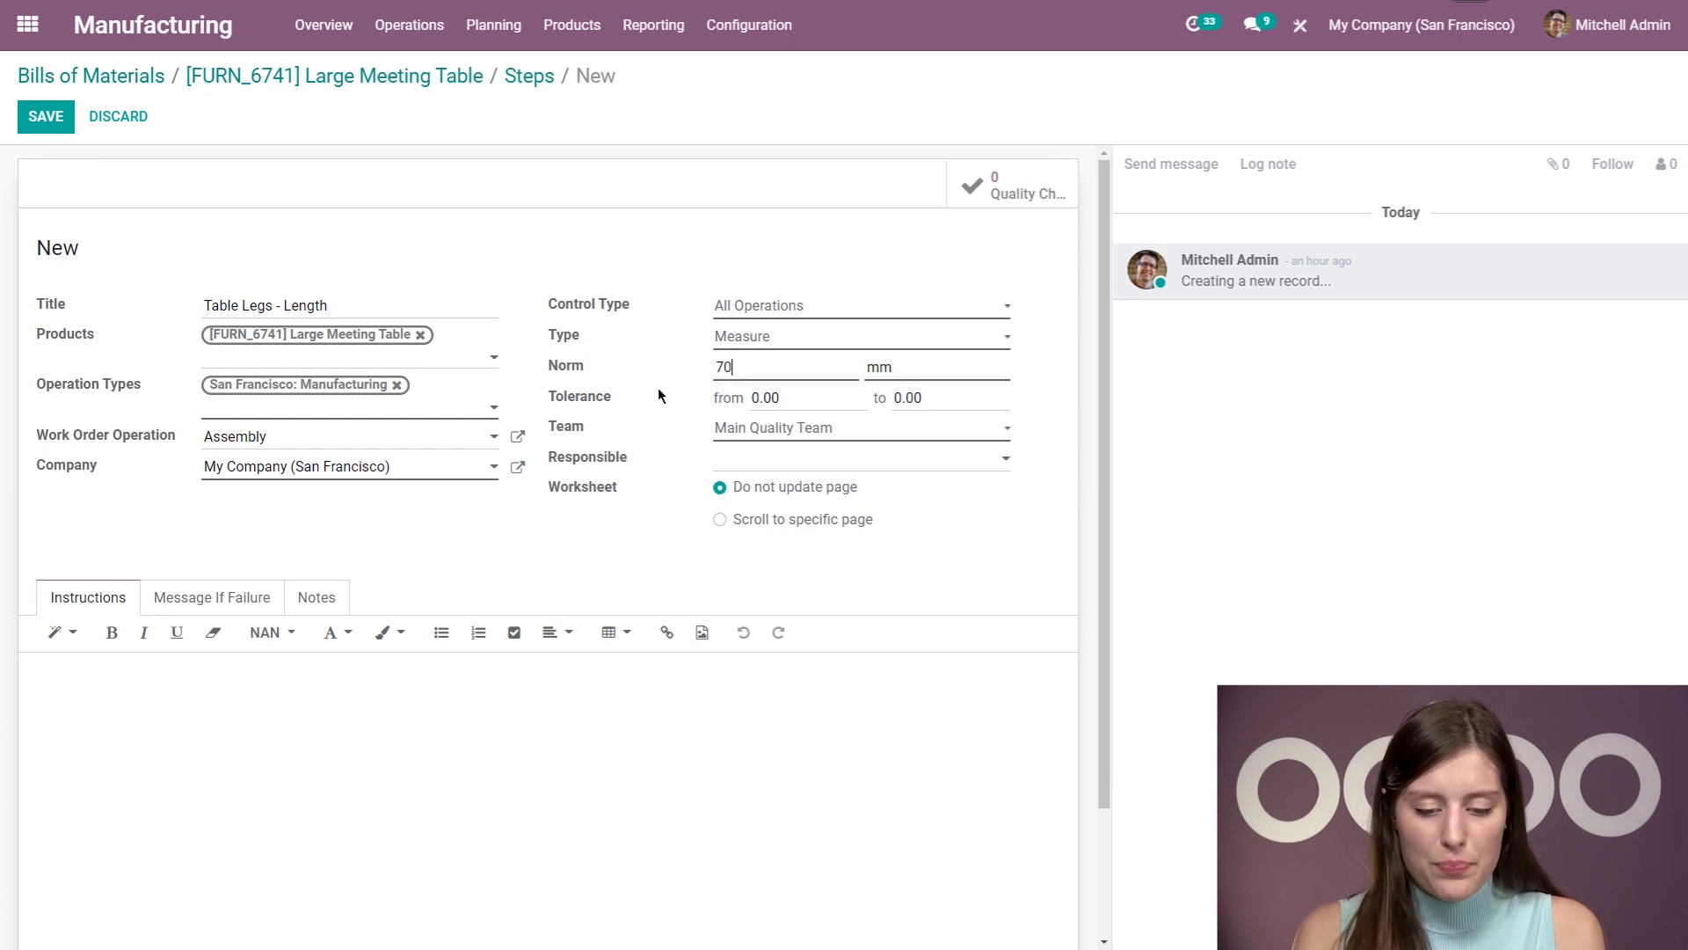
double_click(927, 376)
text(cm)
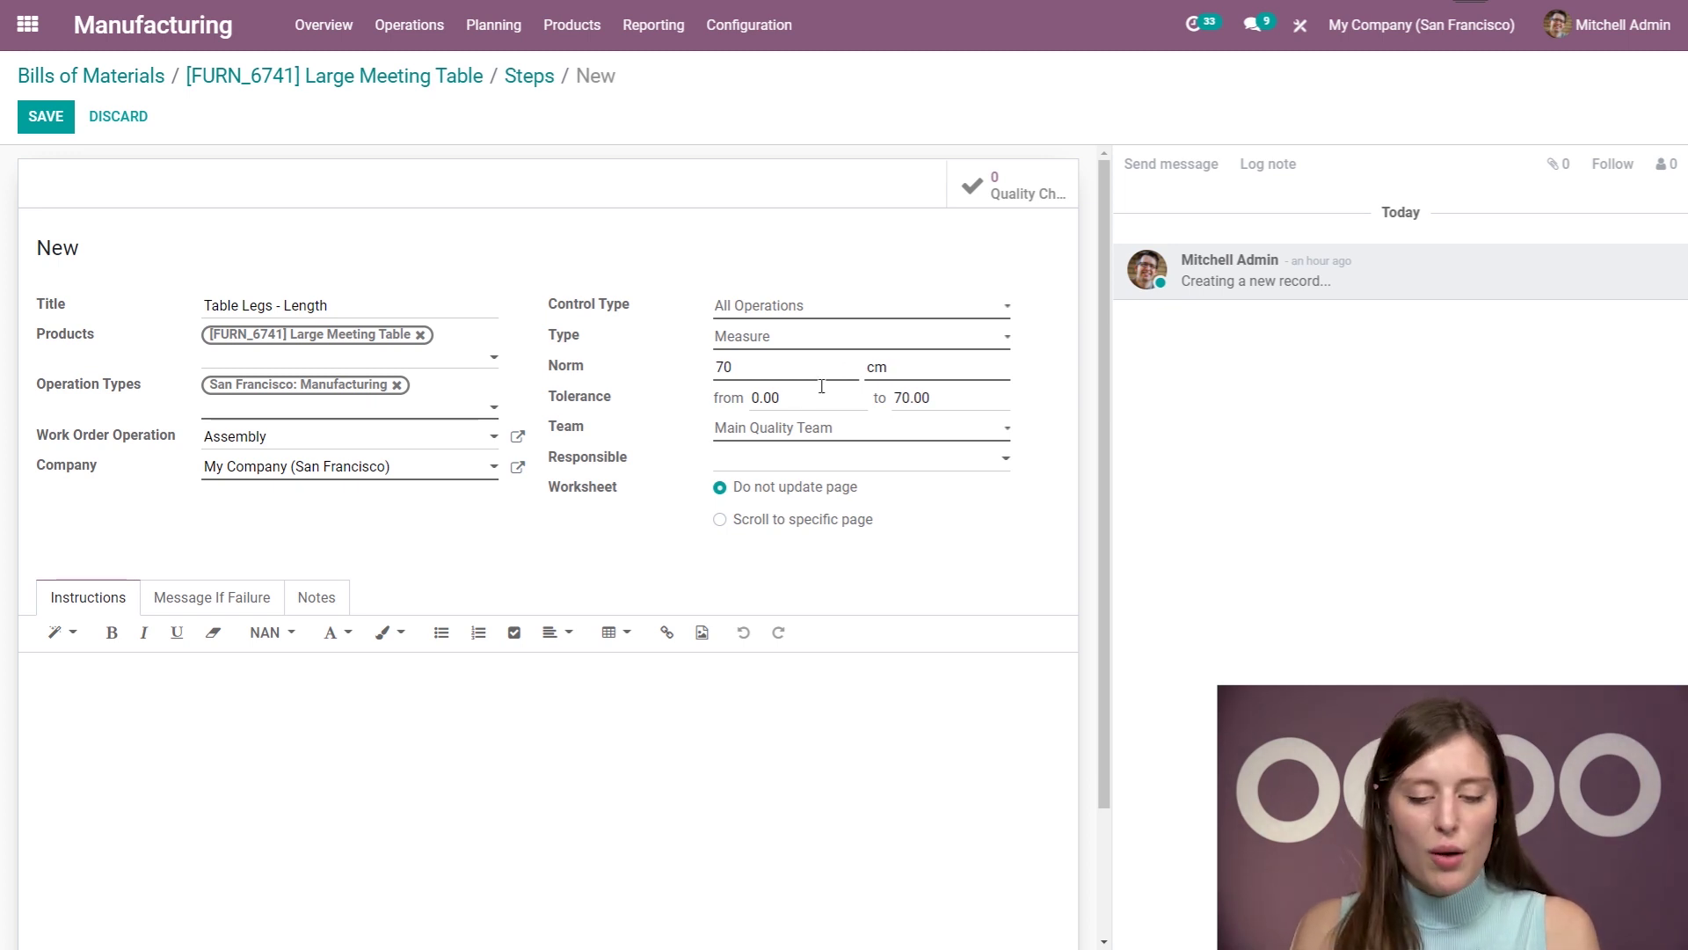
double_click(820, 404)
text(65)
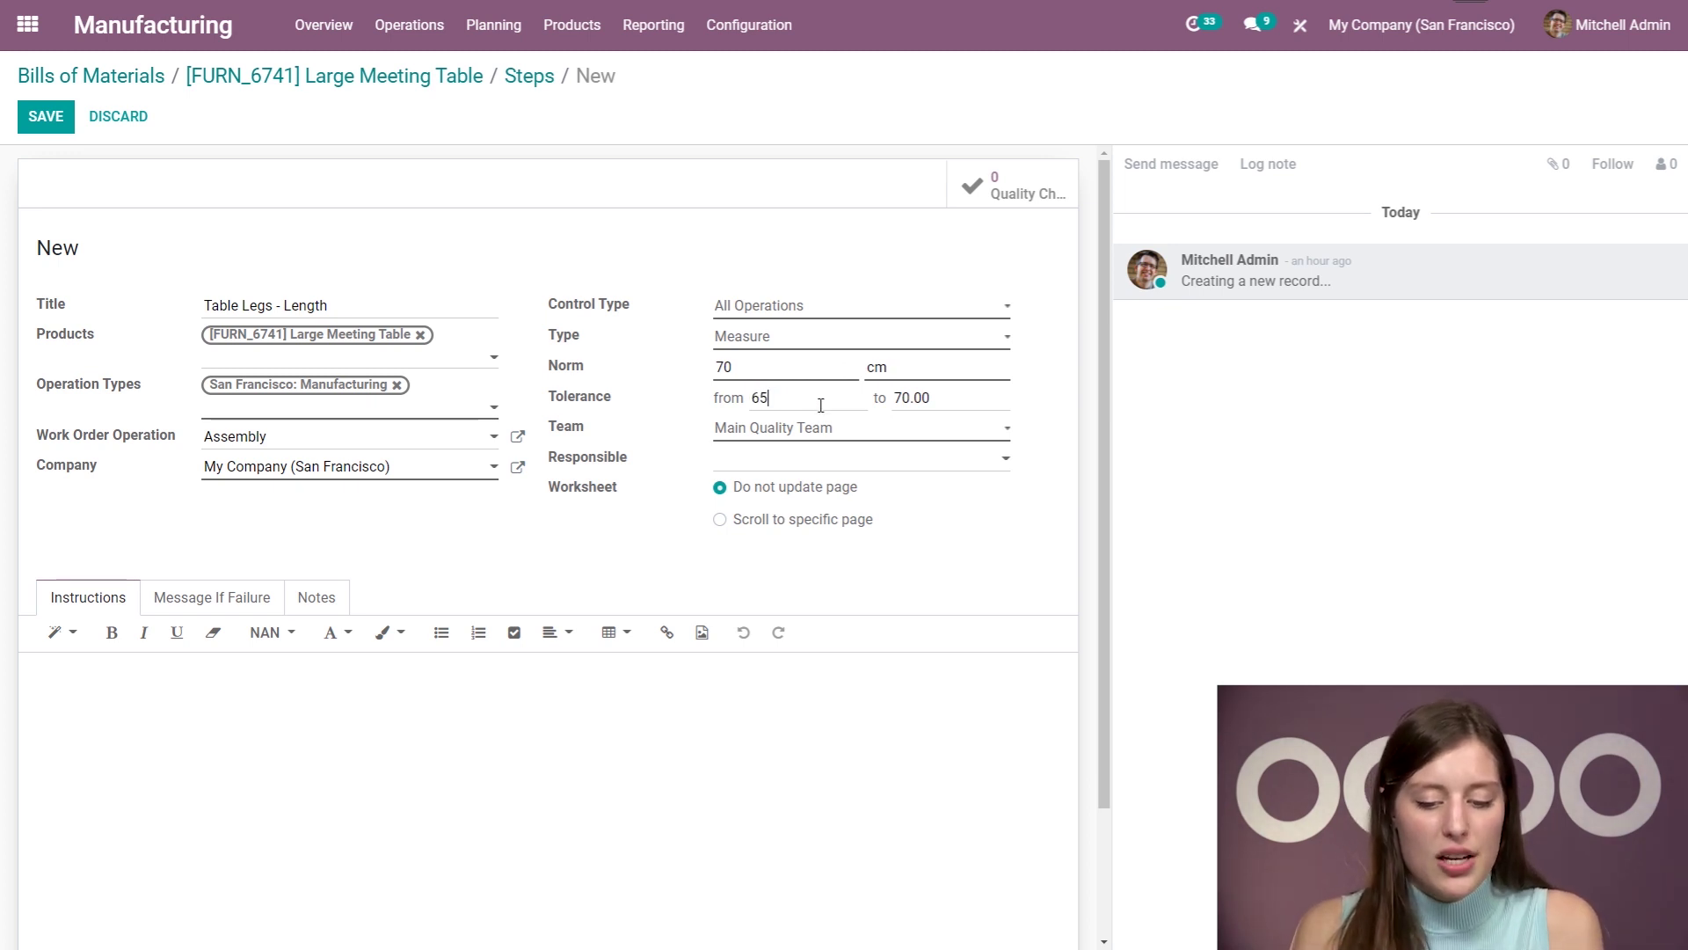
double_click(914, 399)
key(BackSpace)
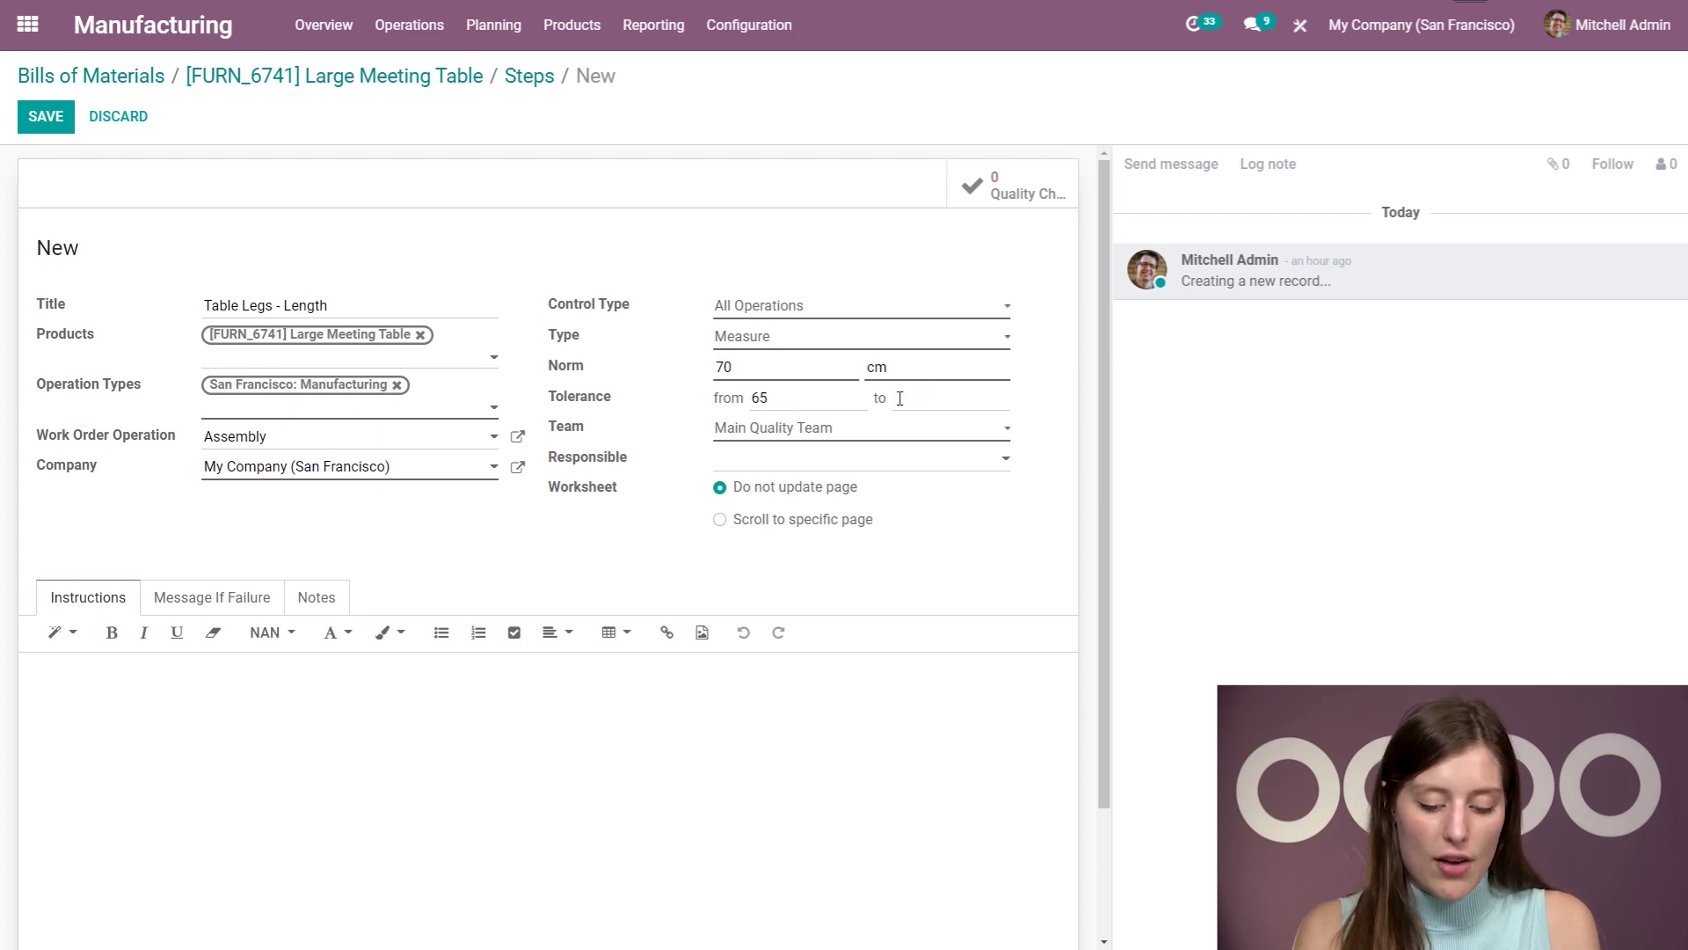
text(75)
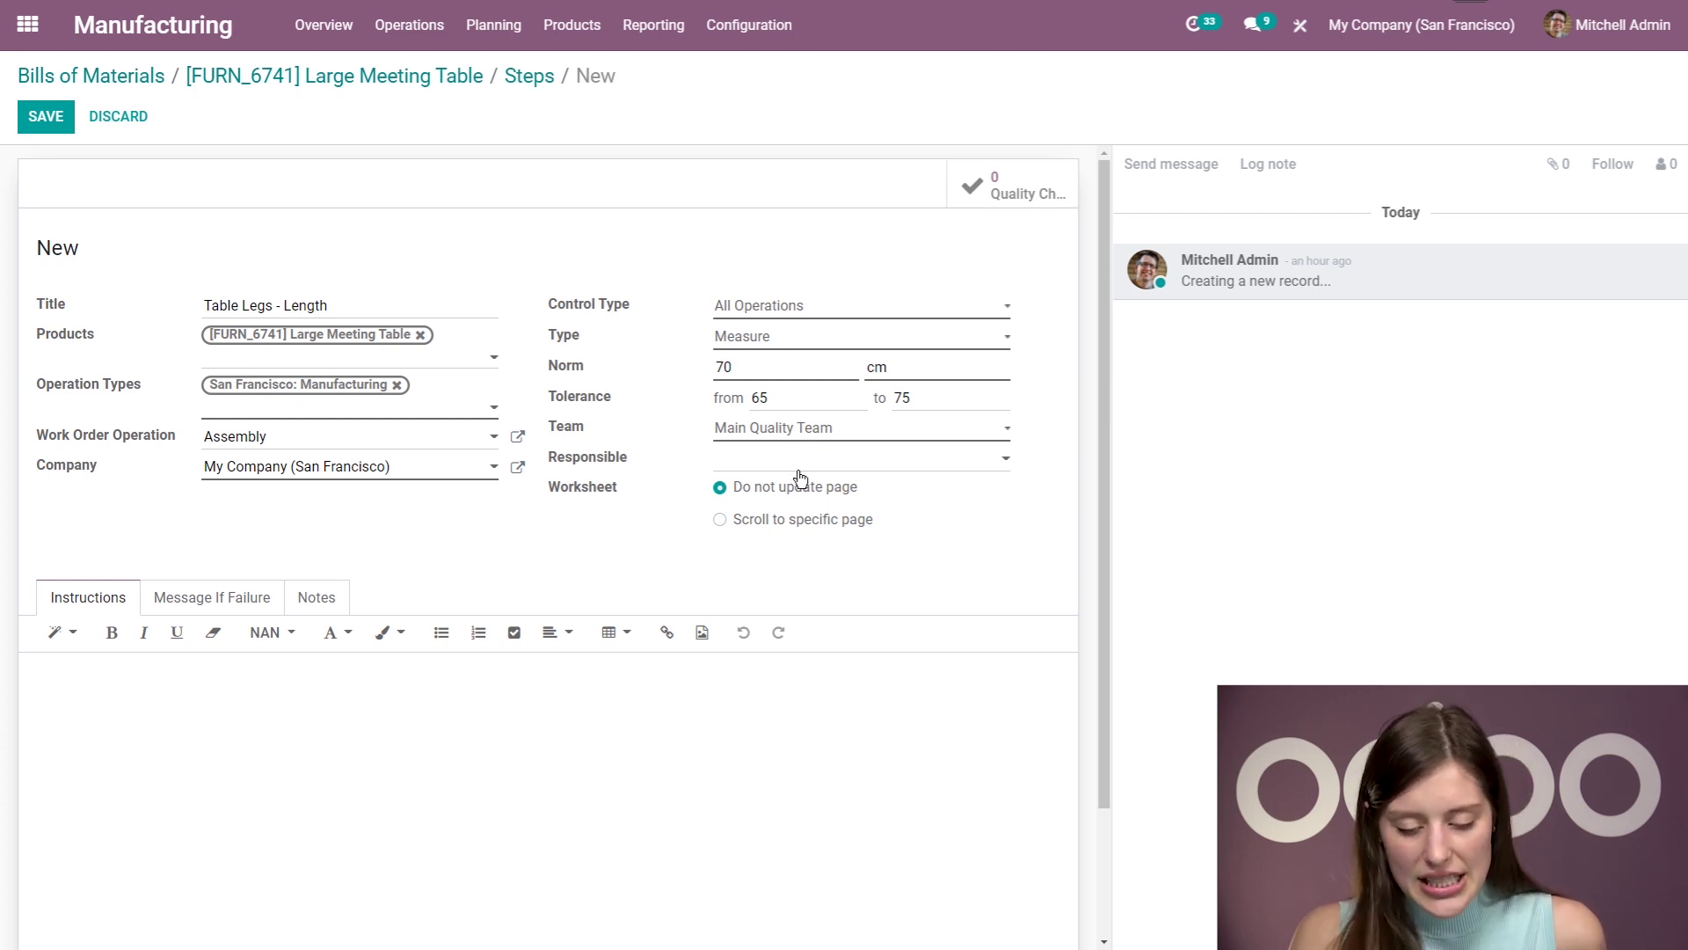
scroll(681, 482, down, 1)
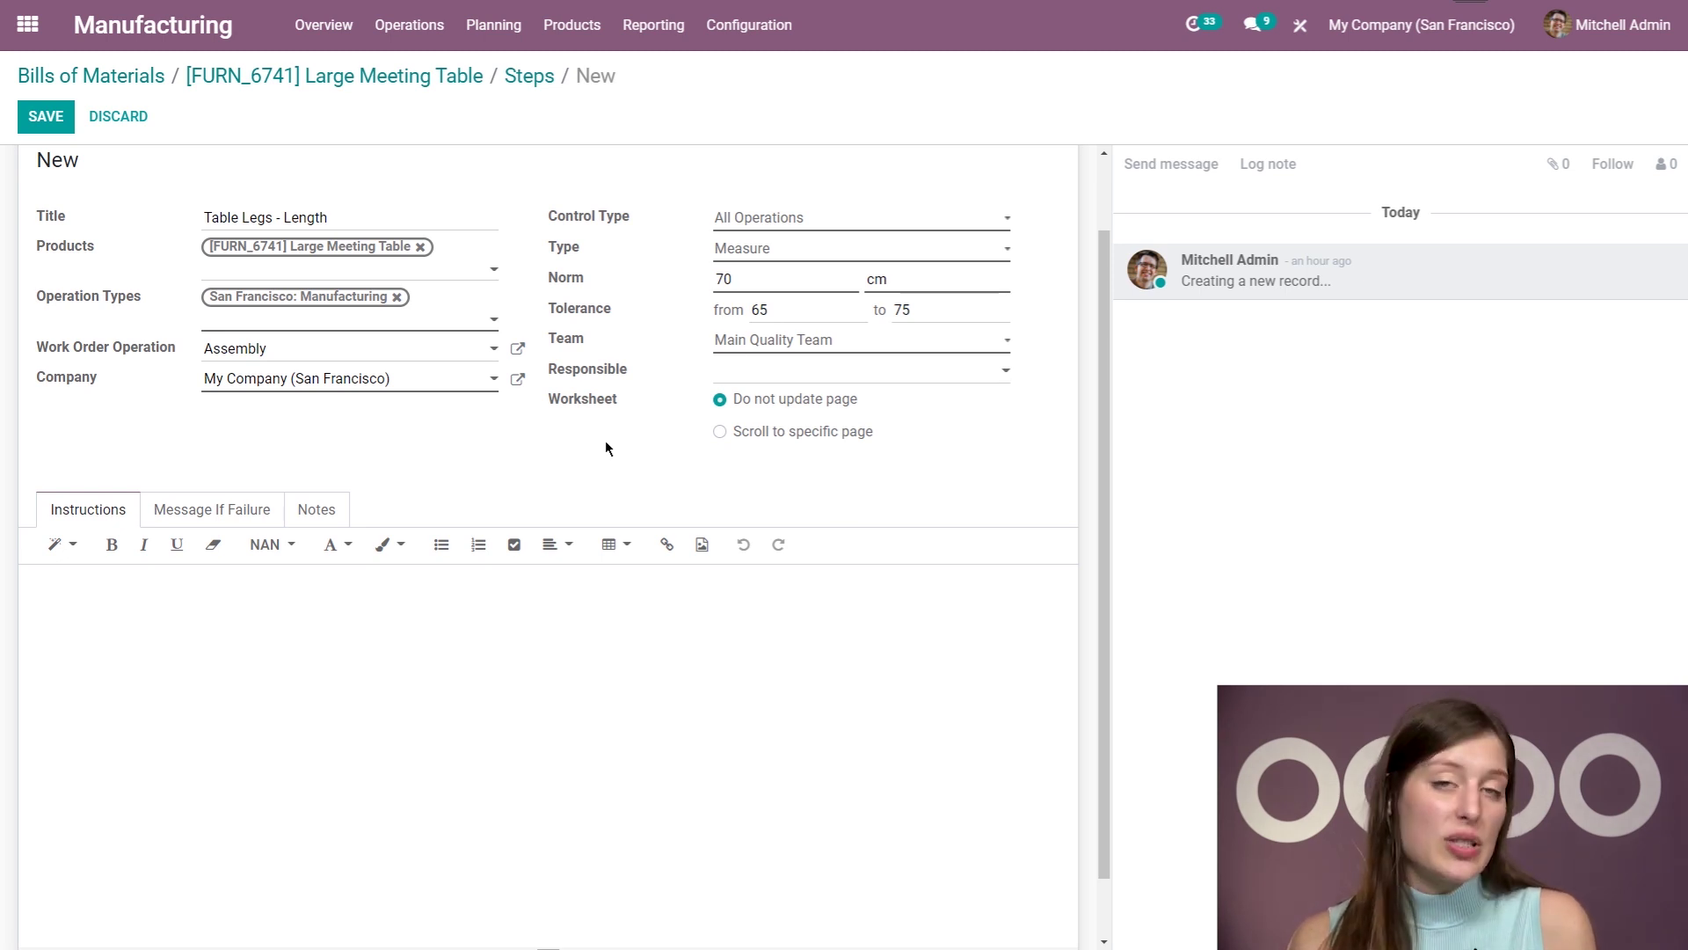
scroll(528, 510, up, 1)
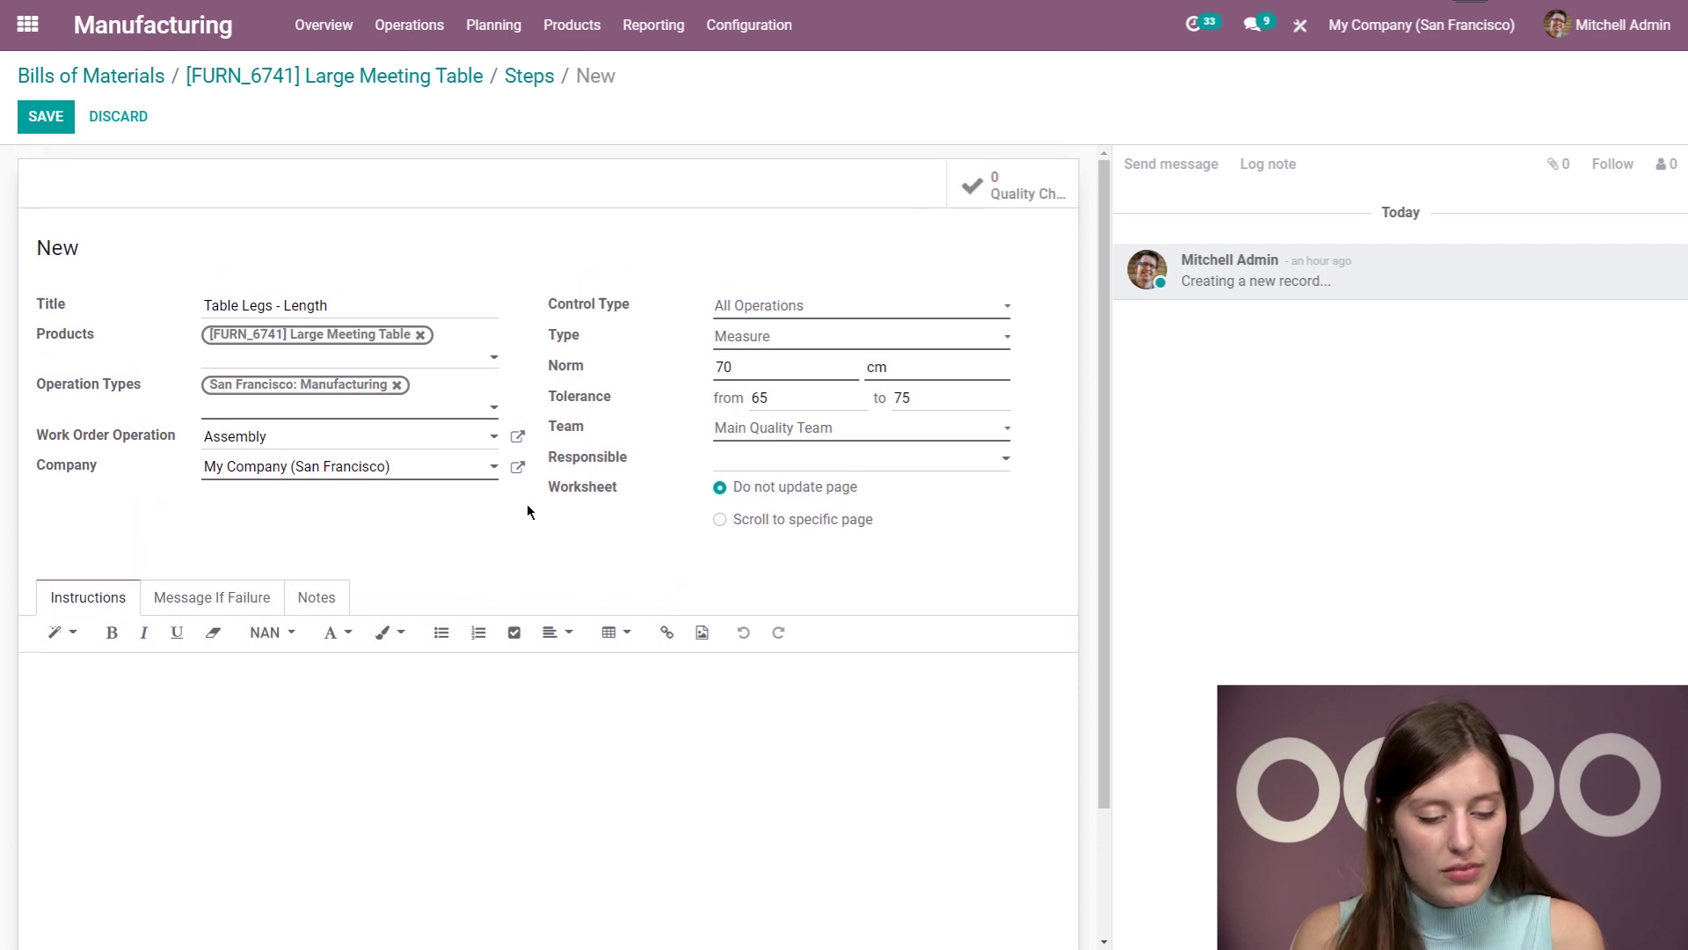
Enter the instructions 'Measure the length of the table legs'.
click(113, 710)
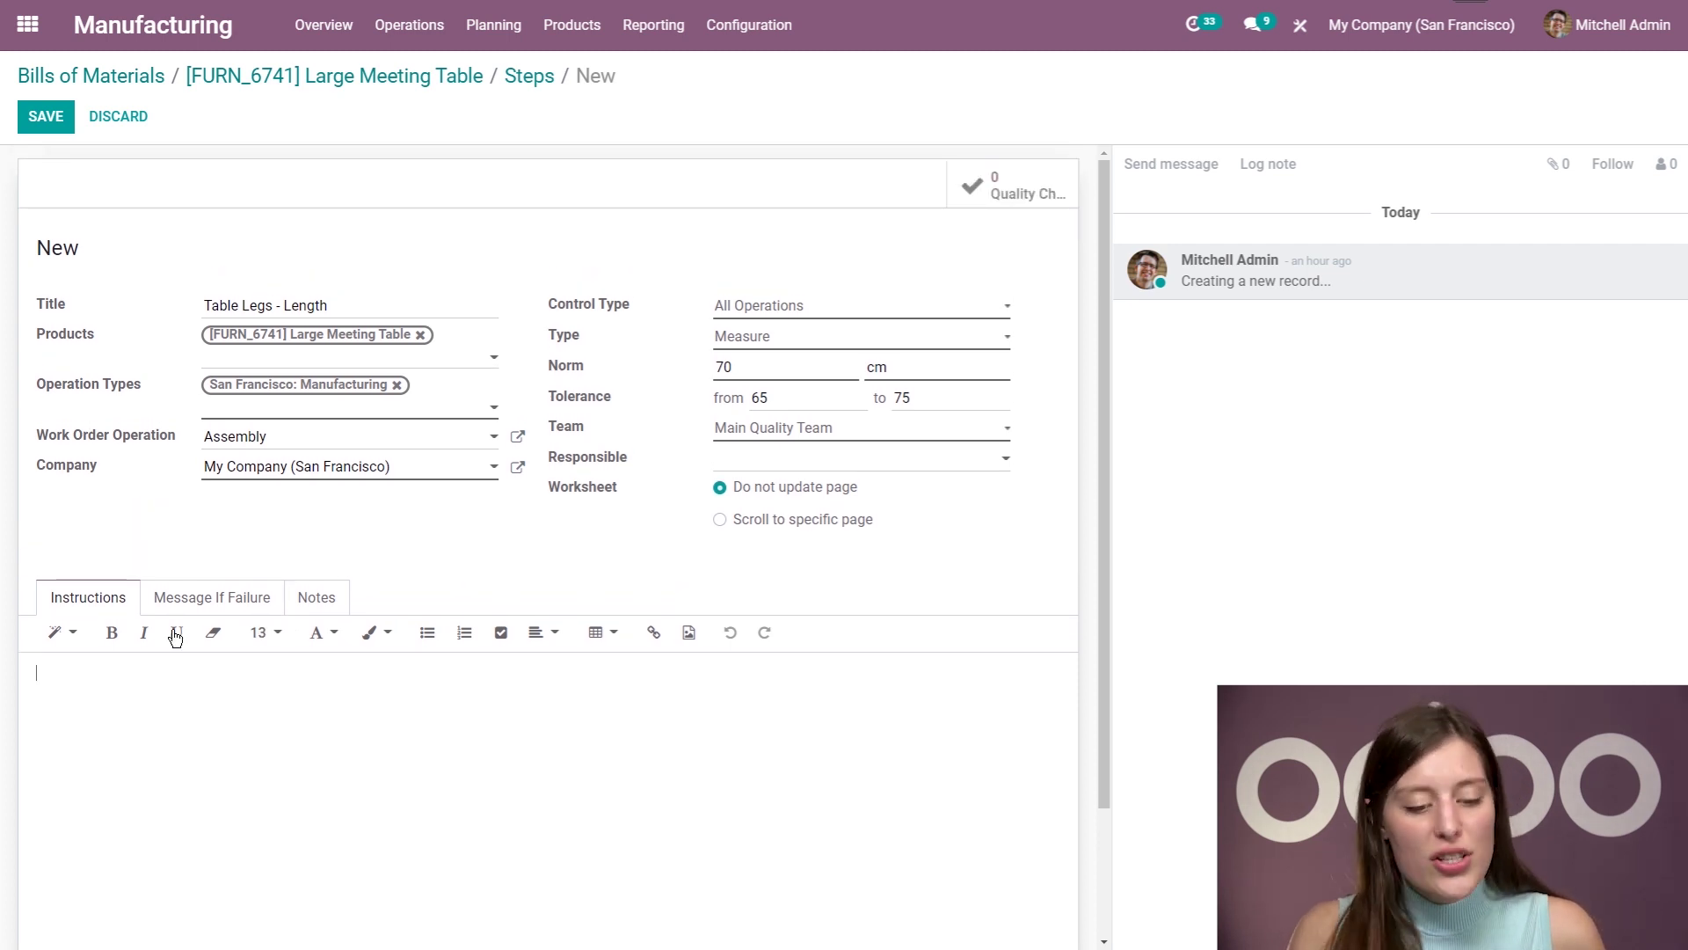
click(211, 597)
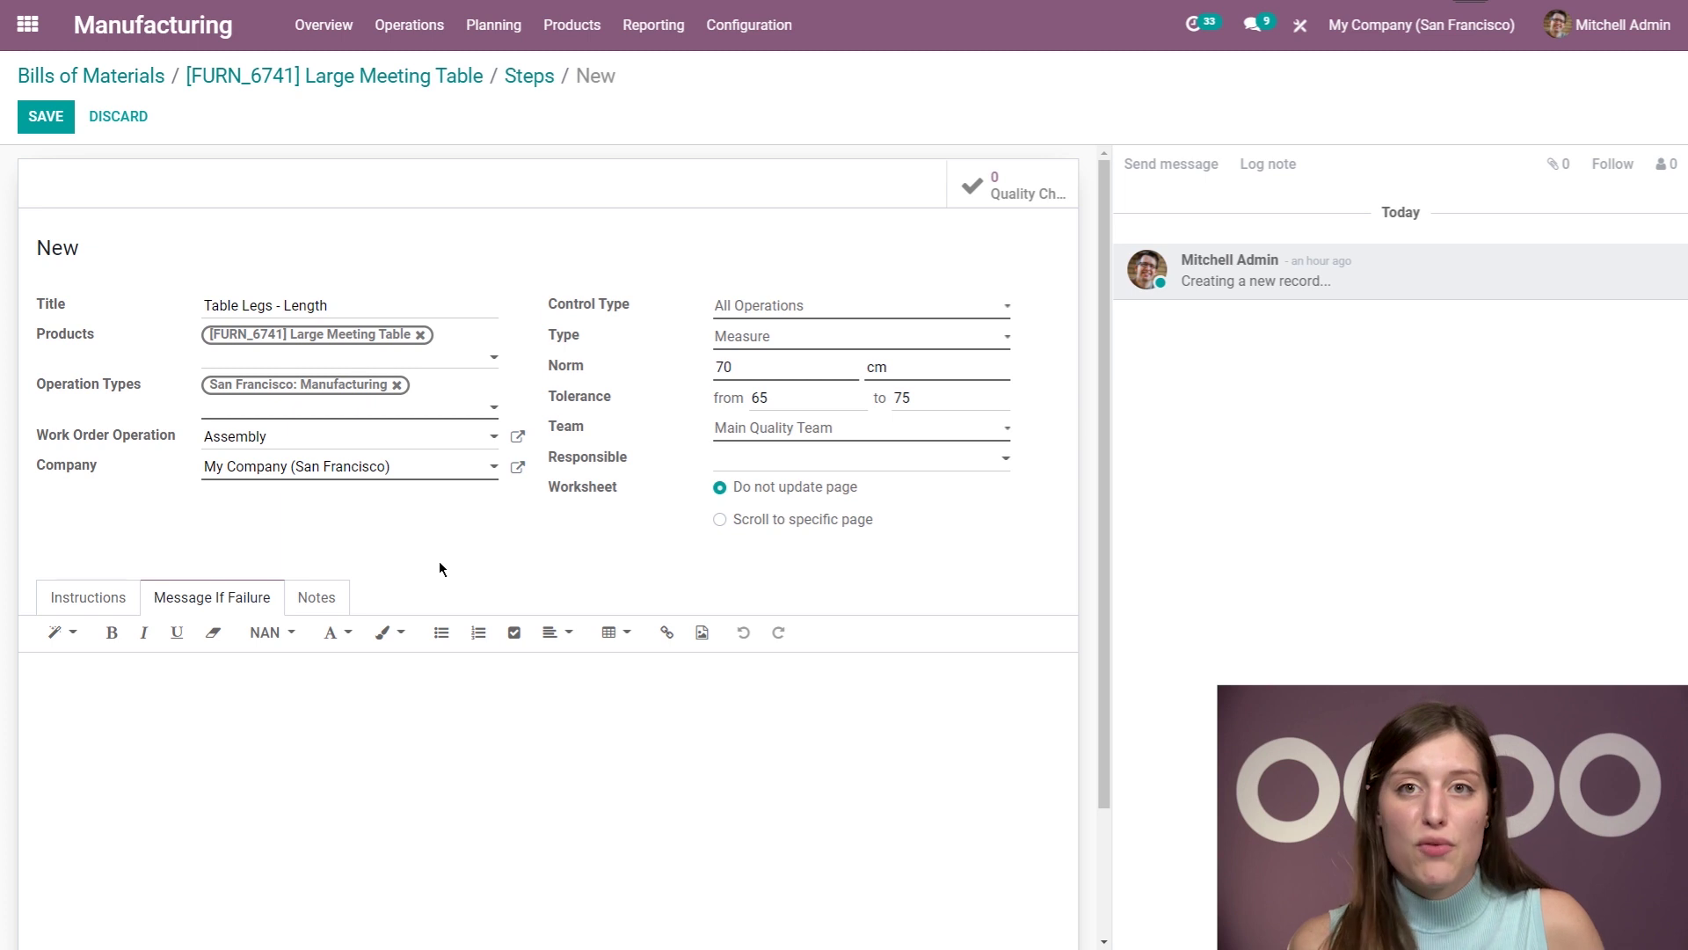
click(88, 597)
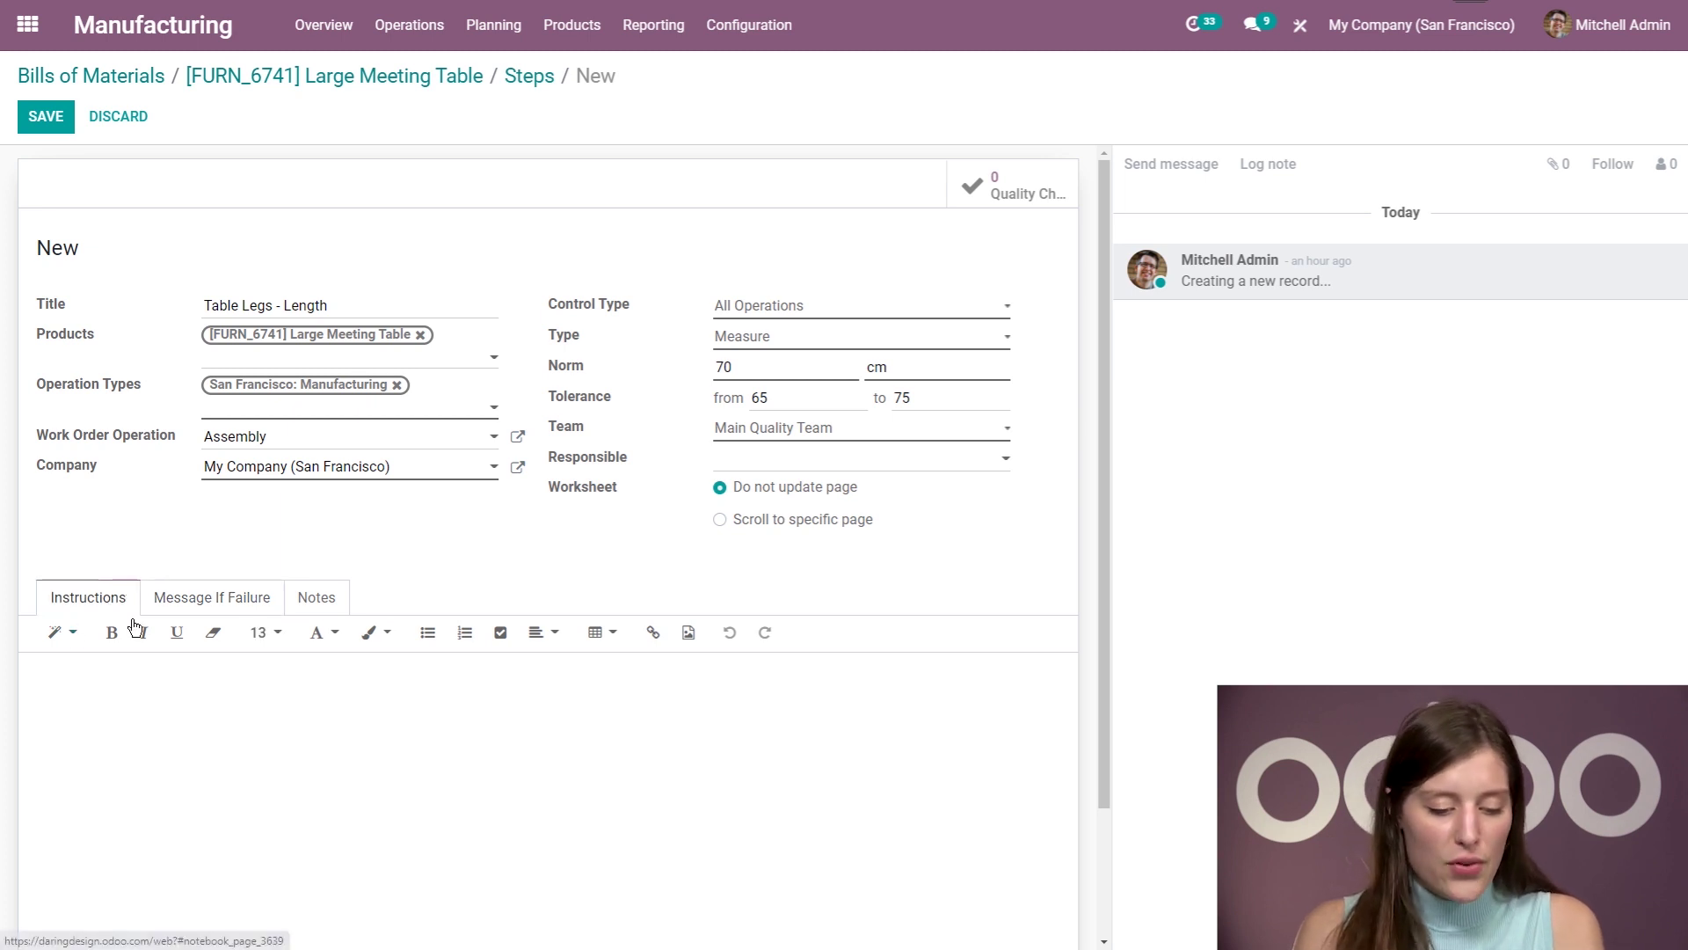
click(162, 673)
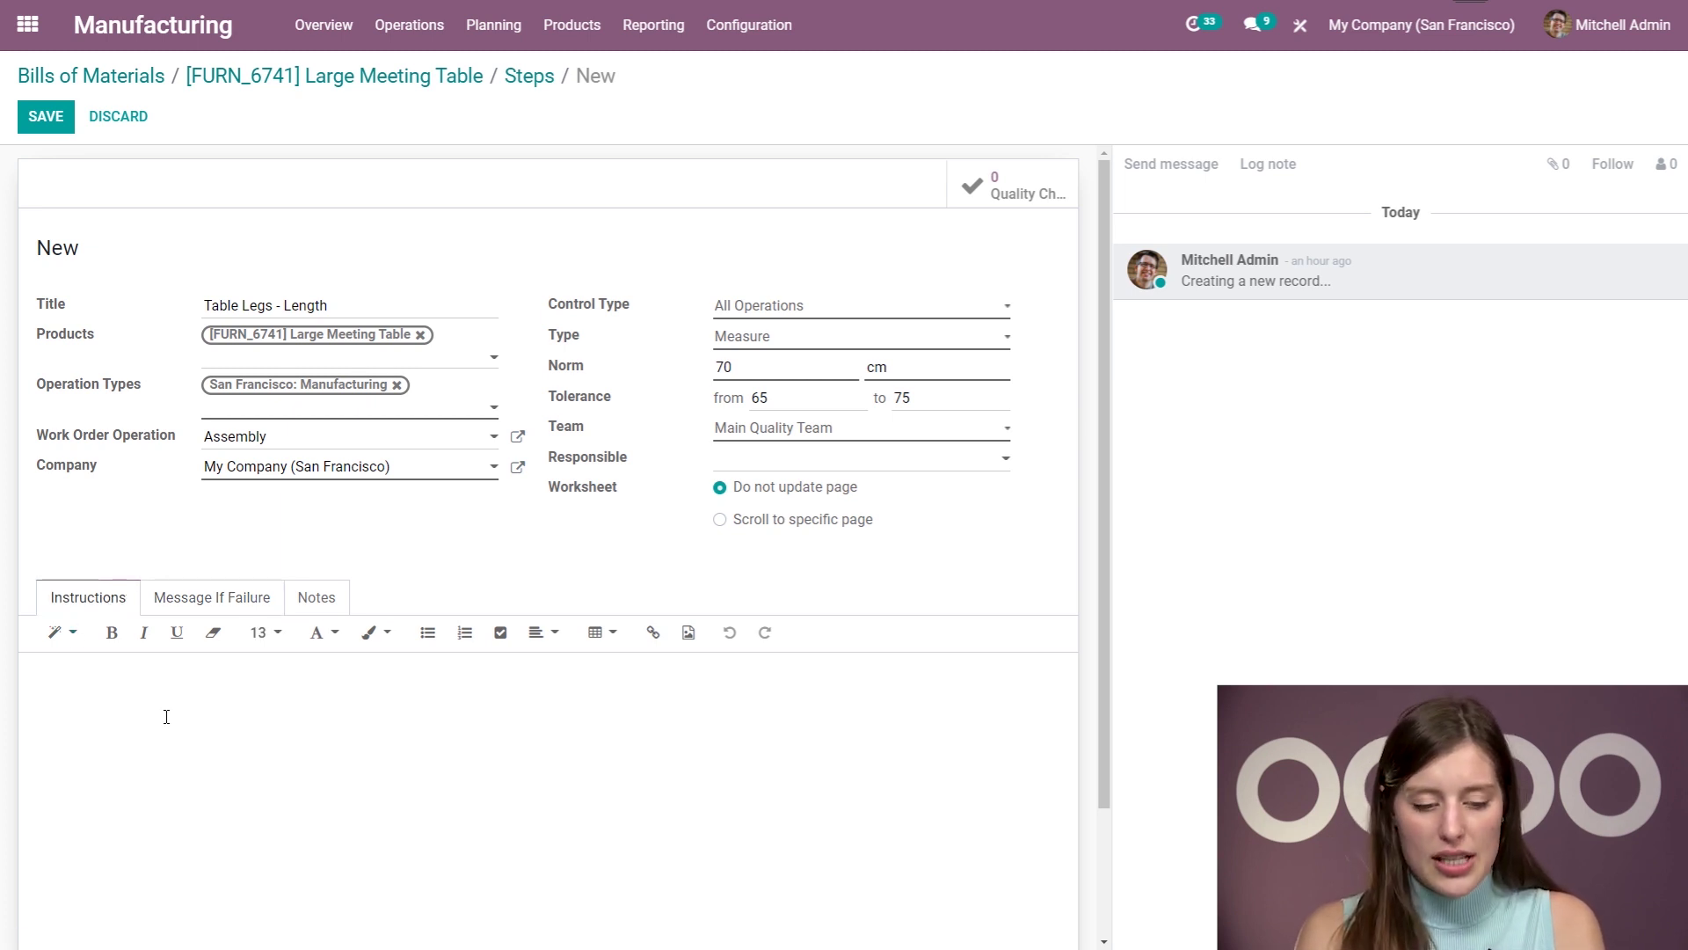
text(Measure the le)
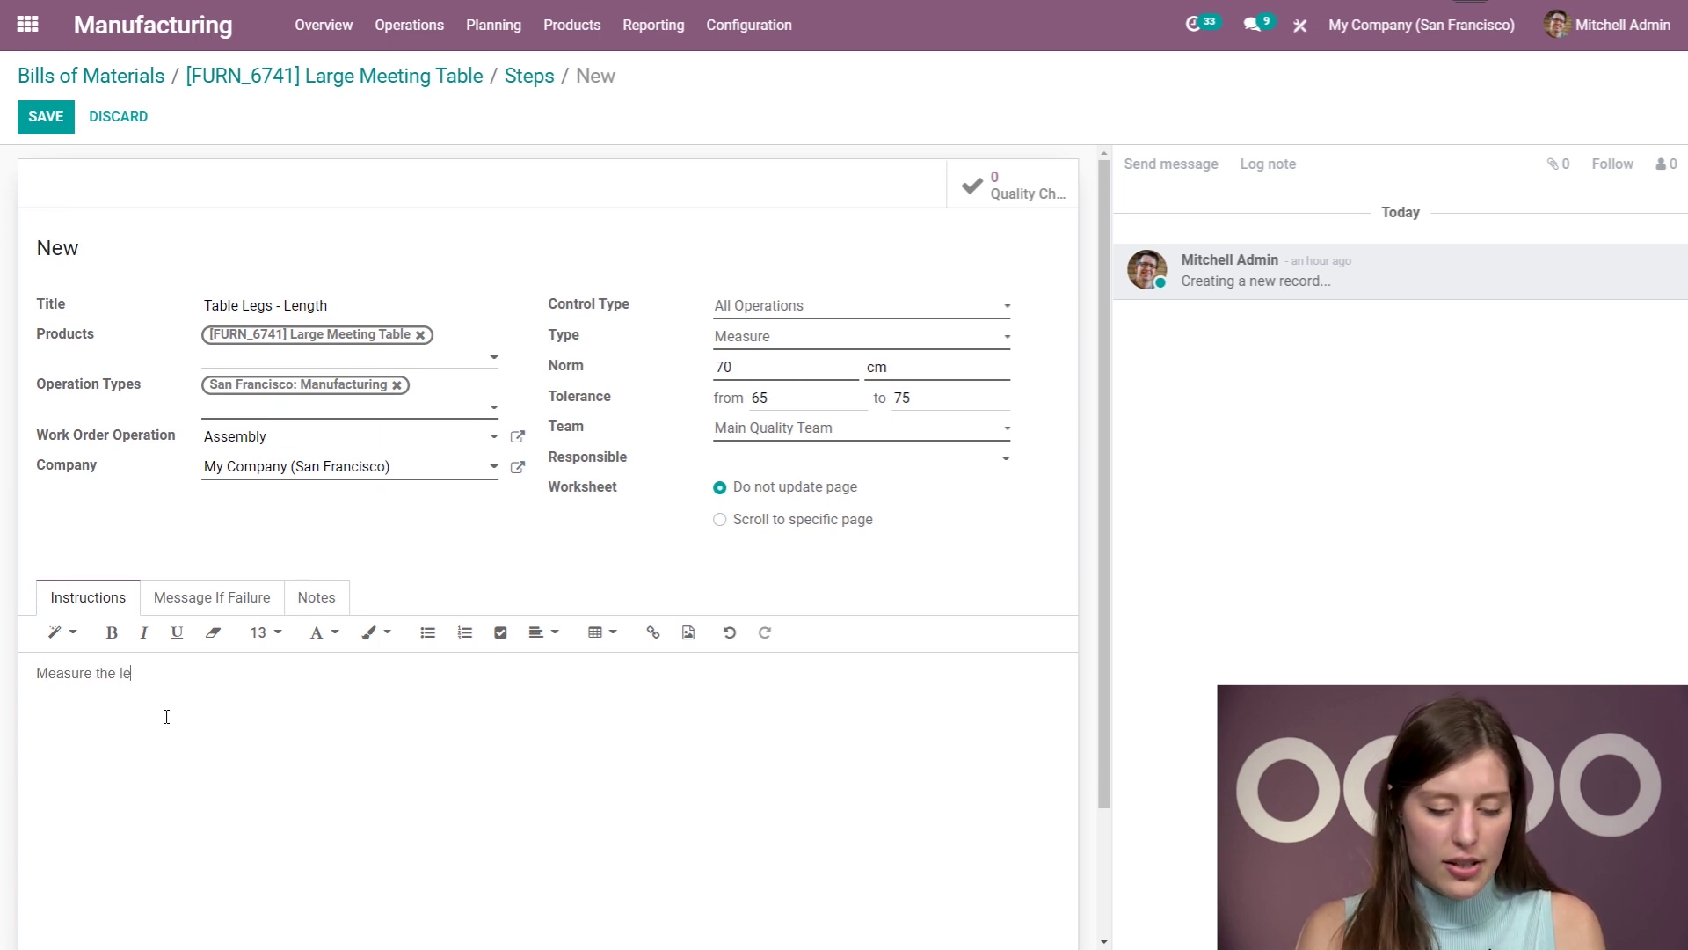
text(ngth of the ta)
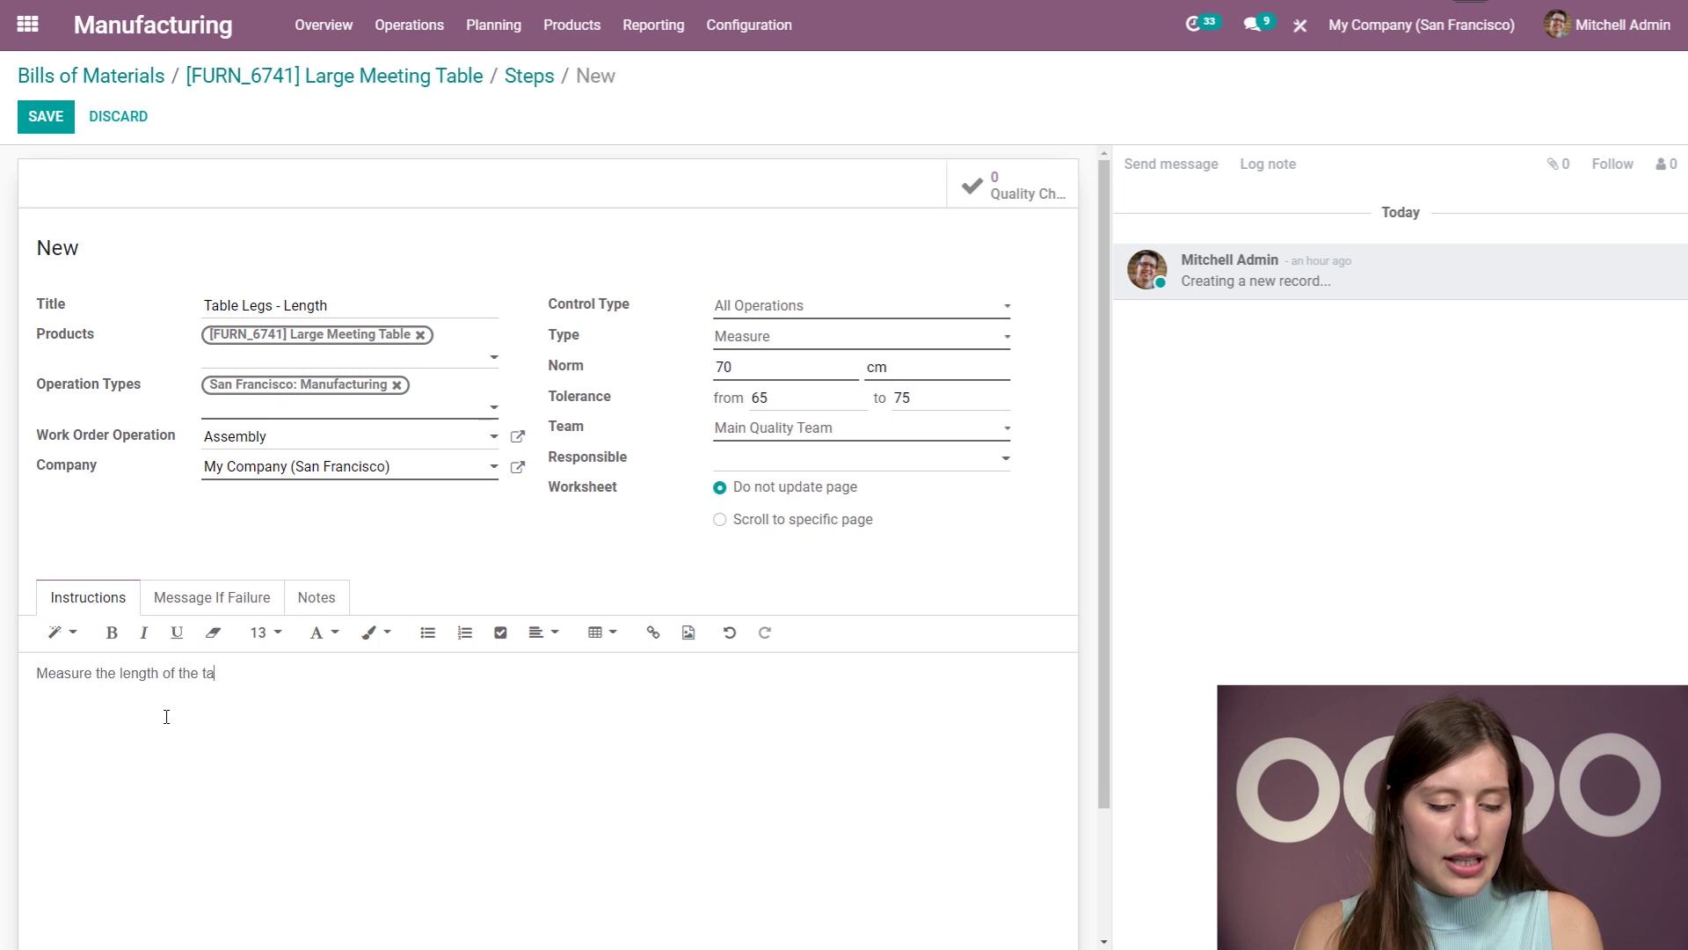
text(ble legs)
Set failure message 'Please refer to the responsible for the table legs', assign admin responsible, save.
click(242, 587)
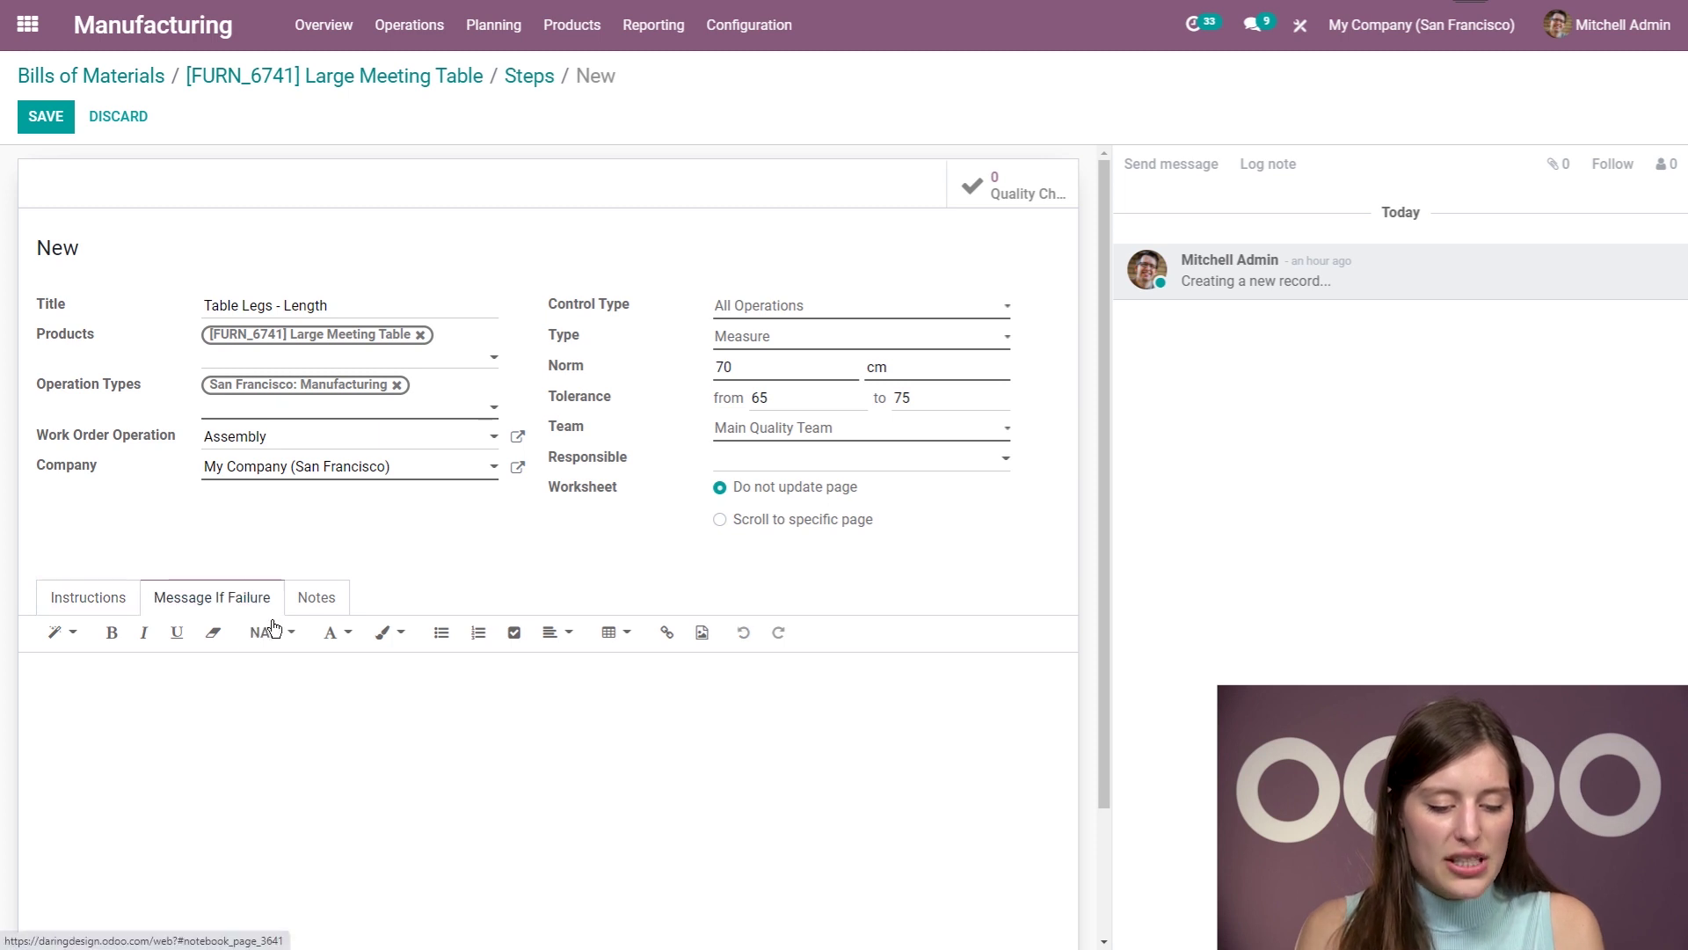
text(Pel)
key(BackSpace)
key(BackSpace)
text(leaser)
key(BackSpace)
text(refer )
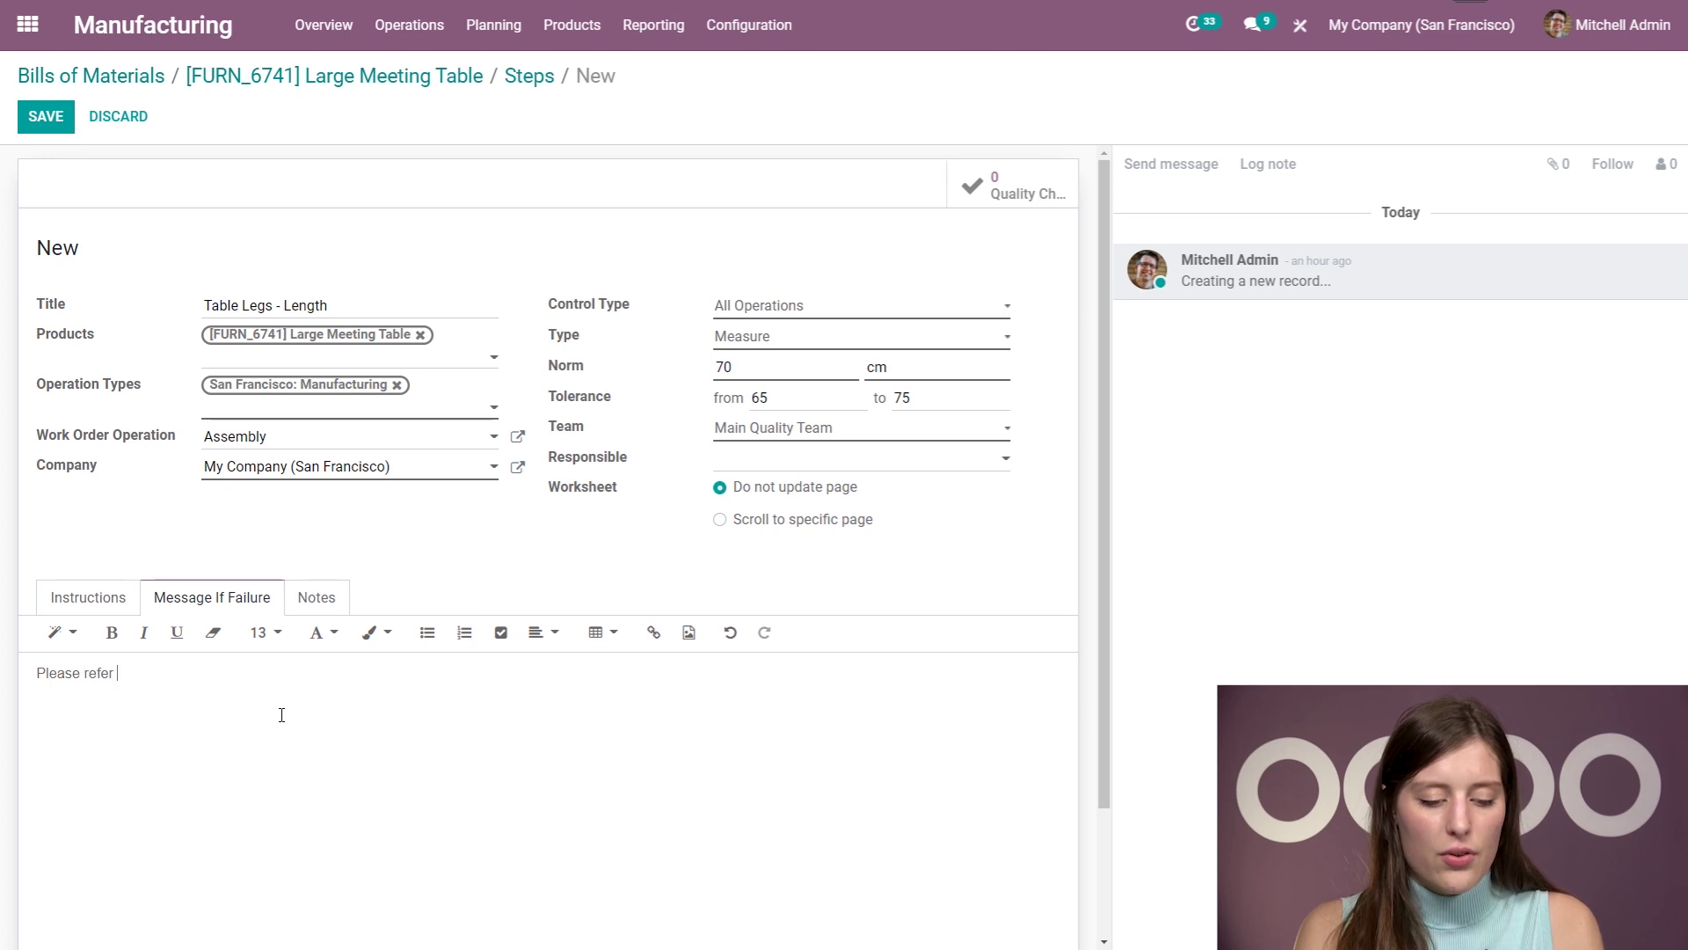
text(to the responsible )
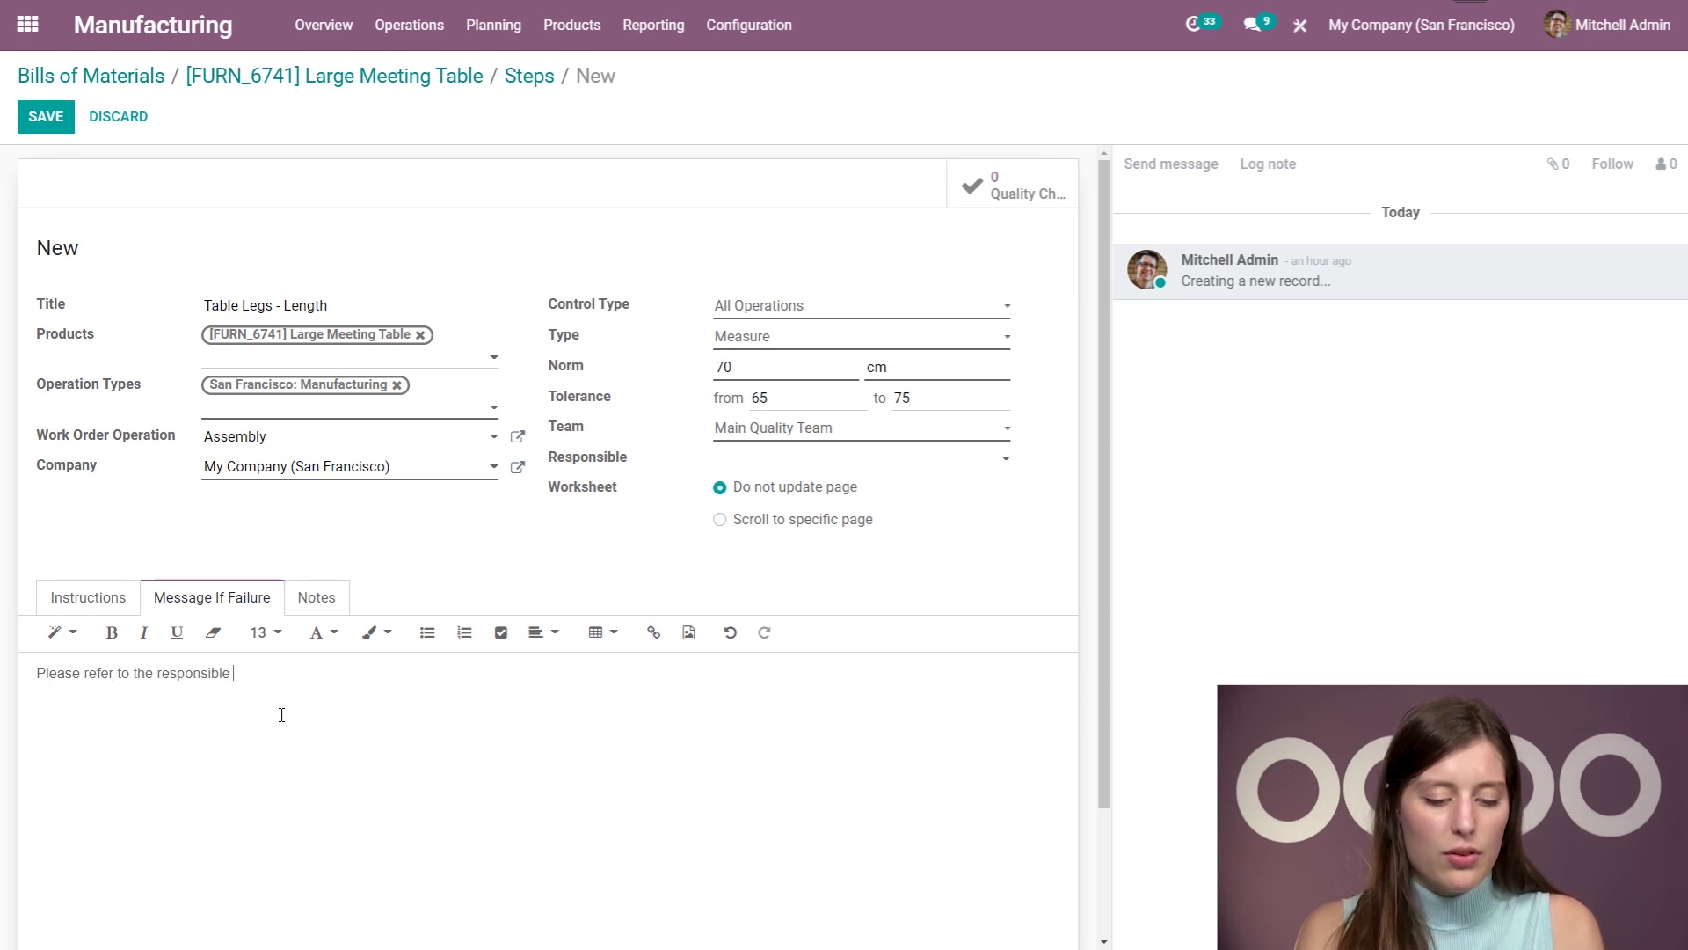
text(for the table te)
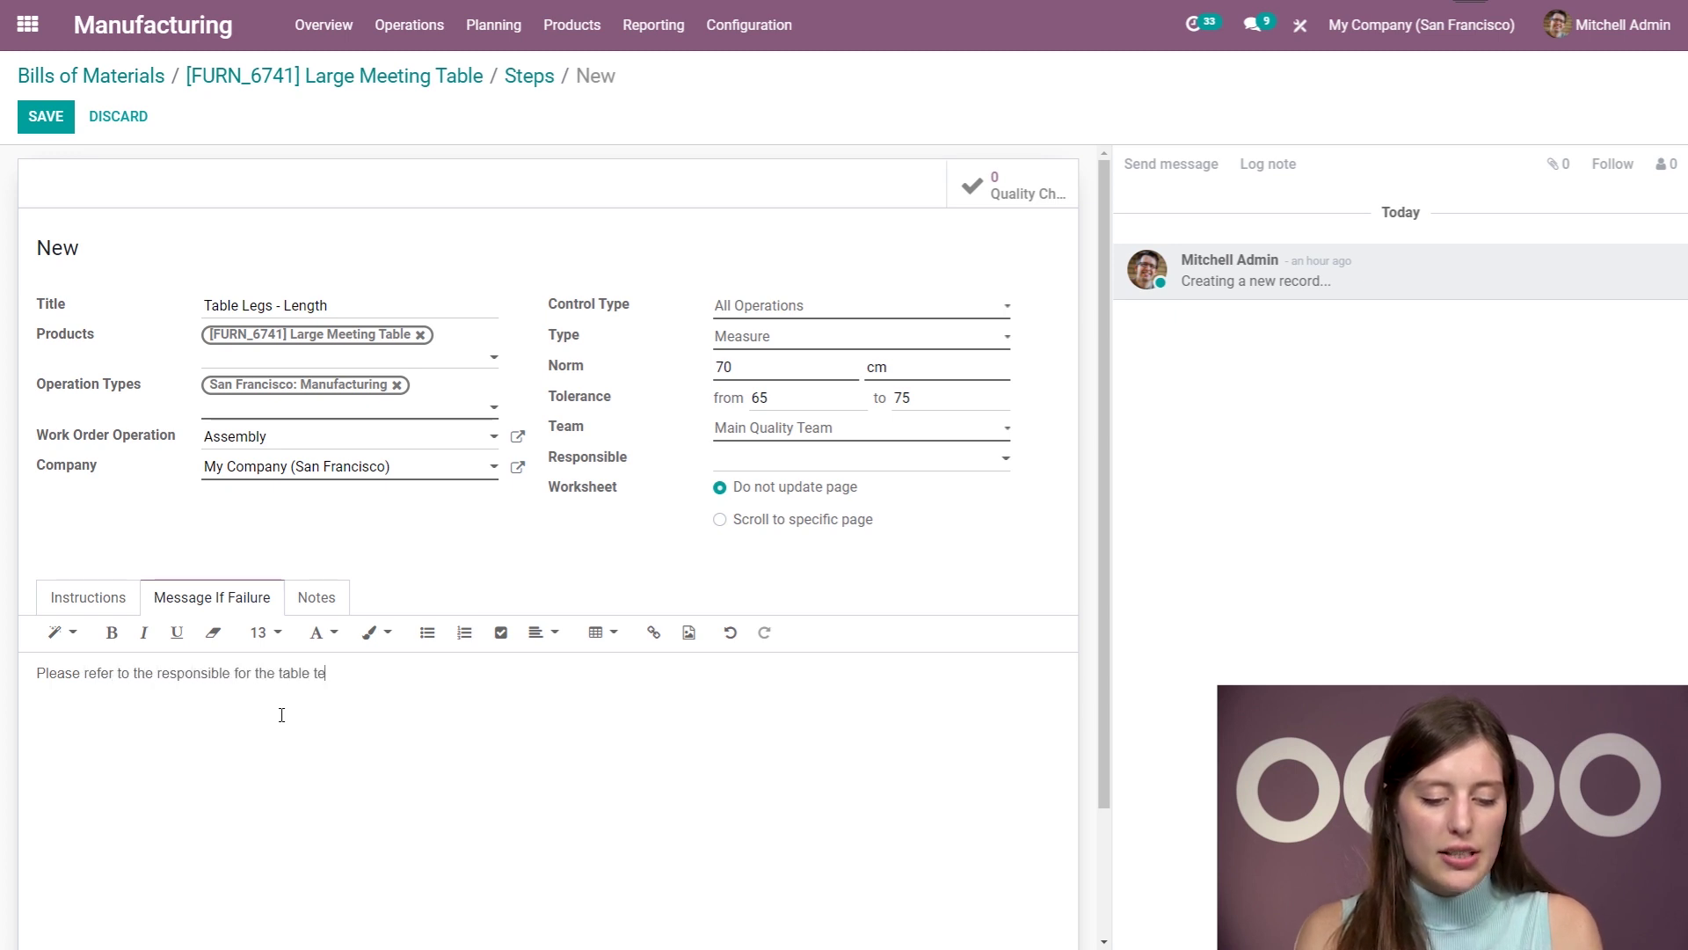
key(BackSpace)
text(t)
key(BackSpace)
text(legs)
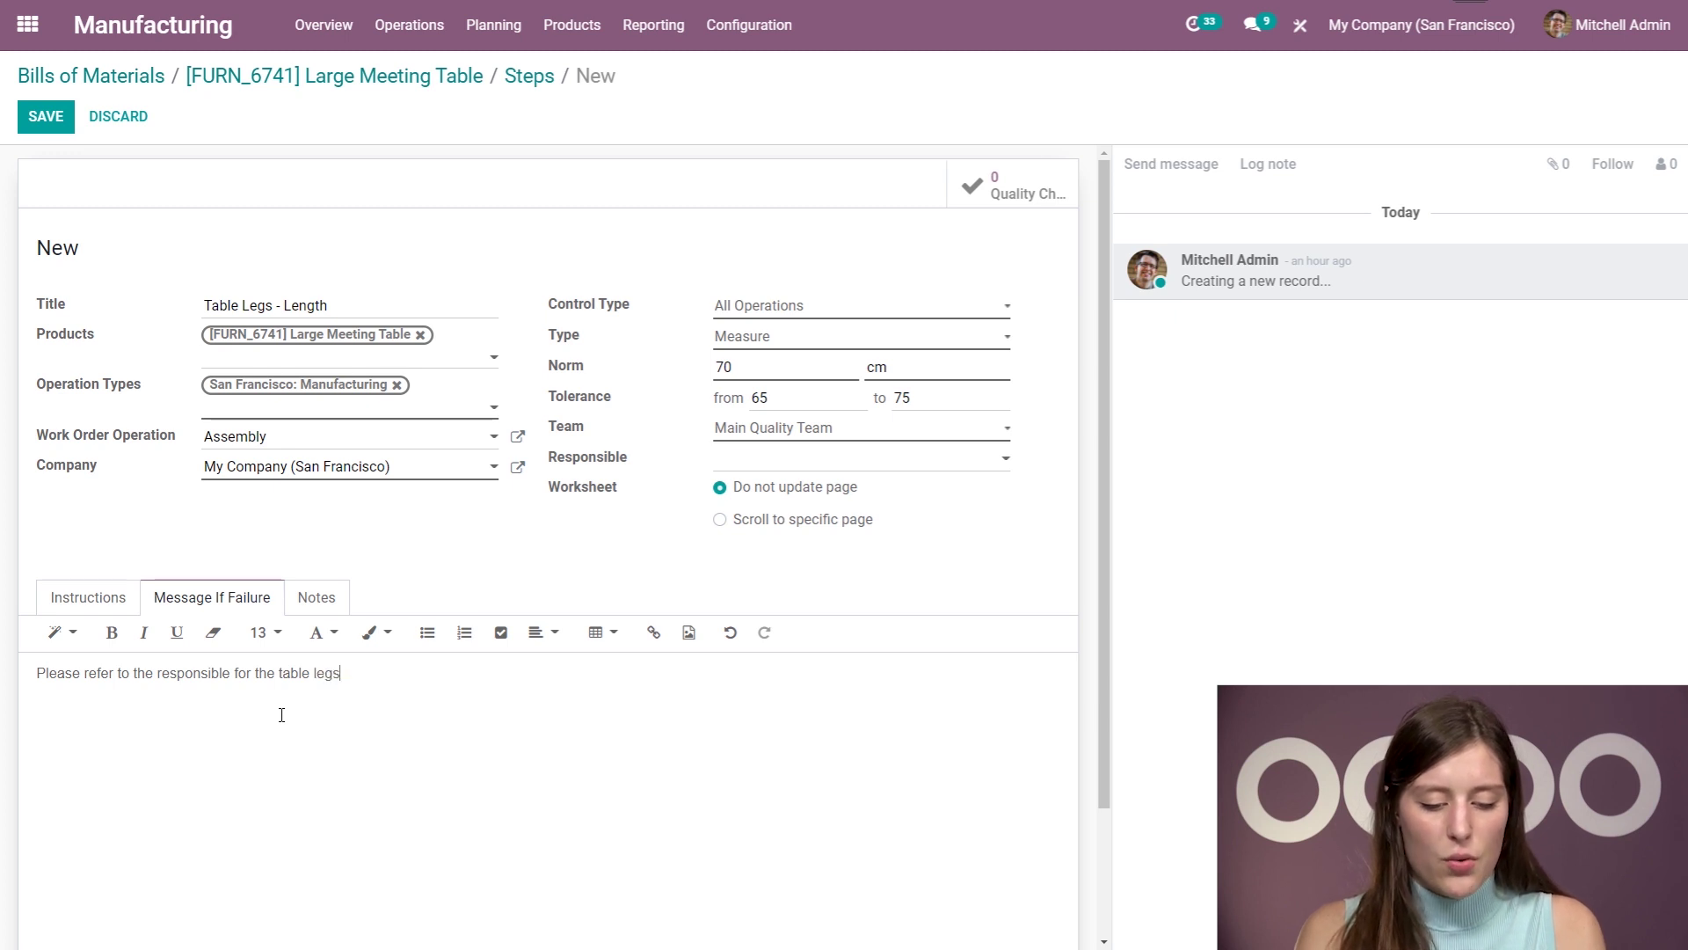
click(800, 457)
click(788, 520)
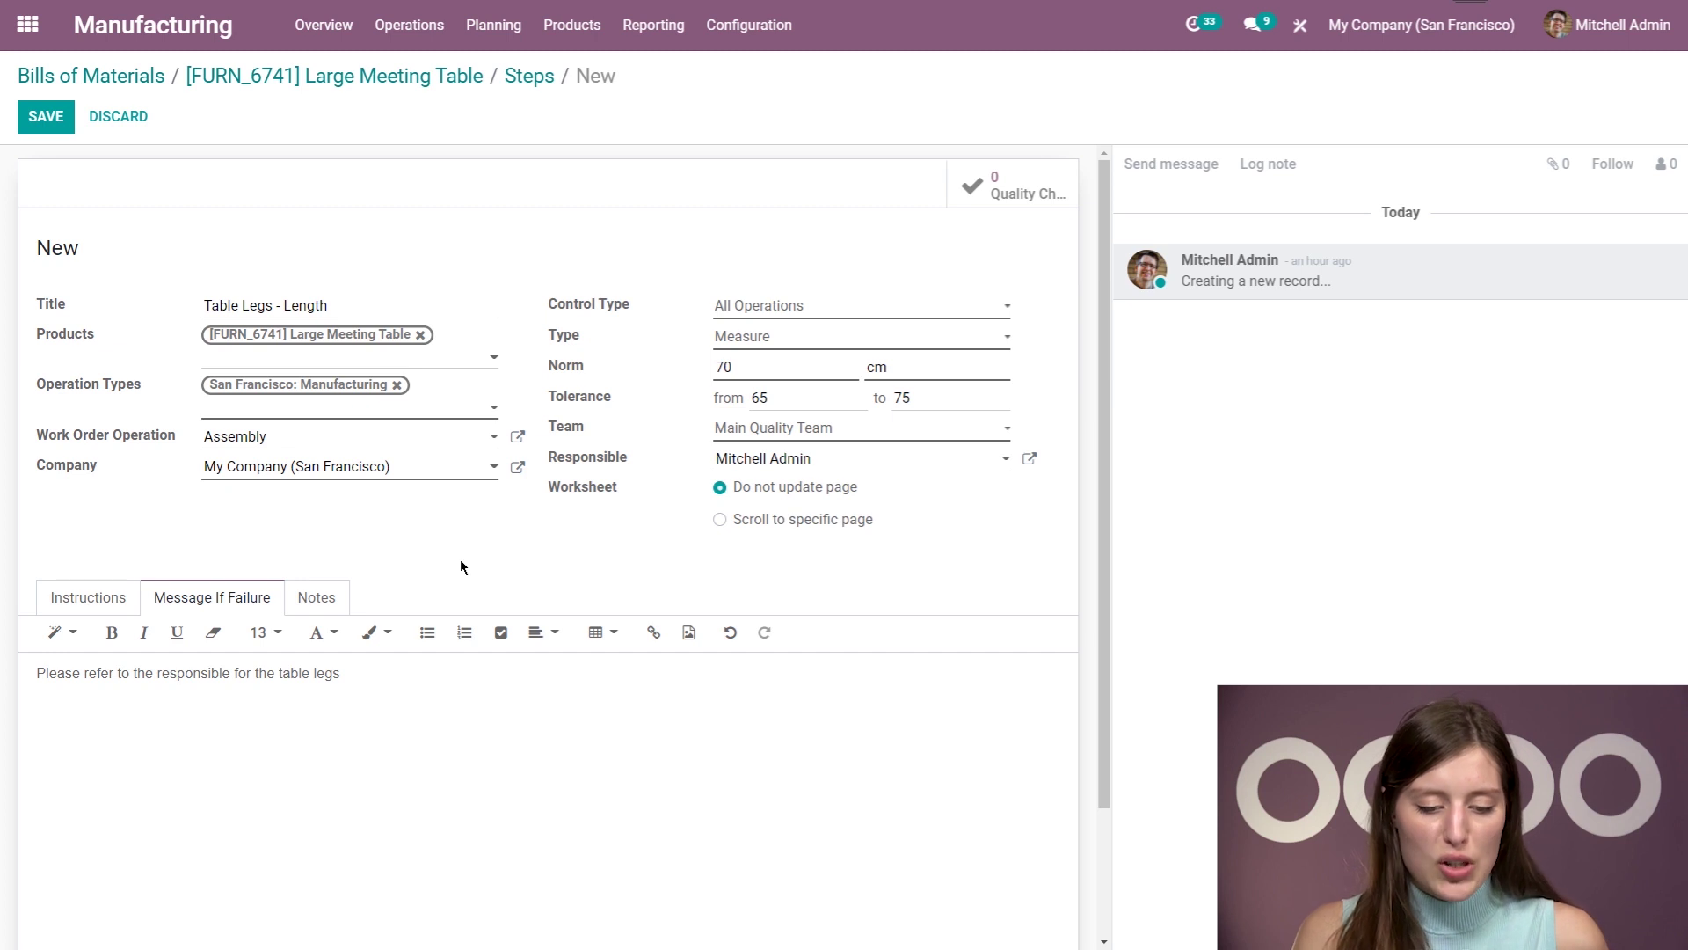
click(51, 116)
Go back to the Steps list showing QCP00017 Table Legs - Length, a Measure check.
click(533, 77)
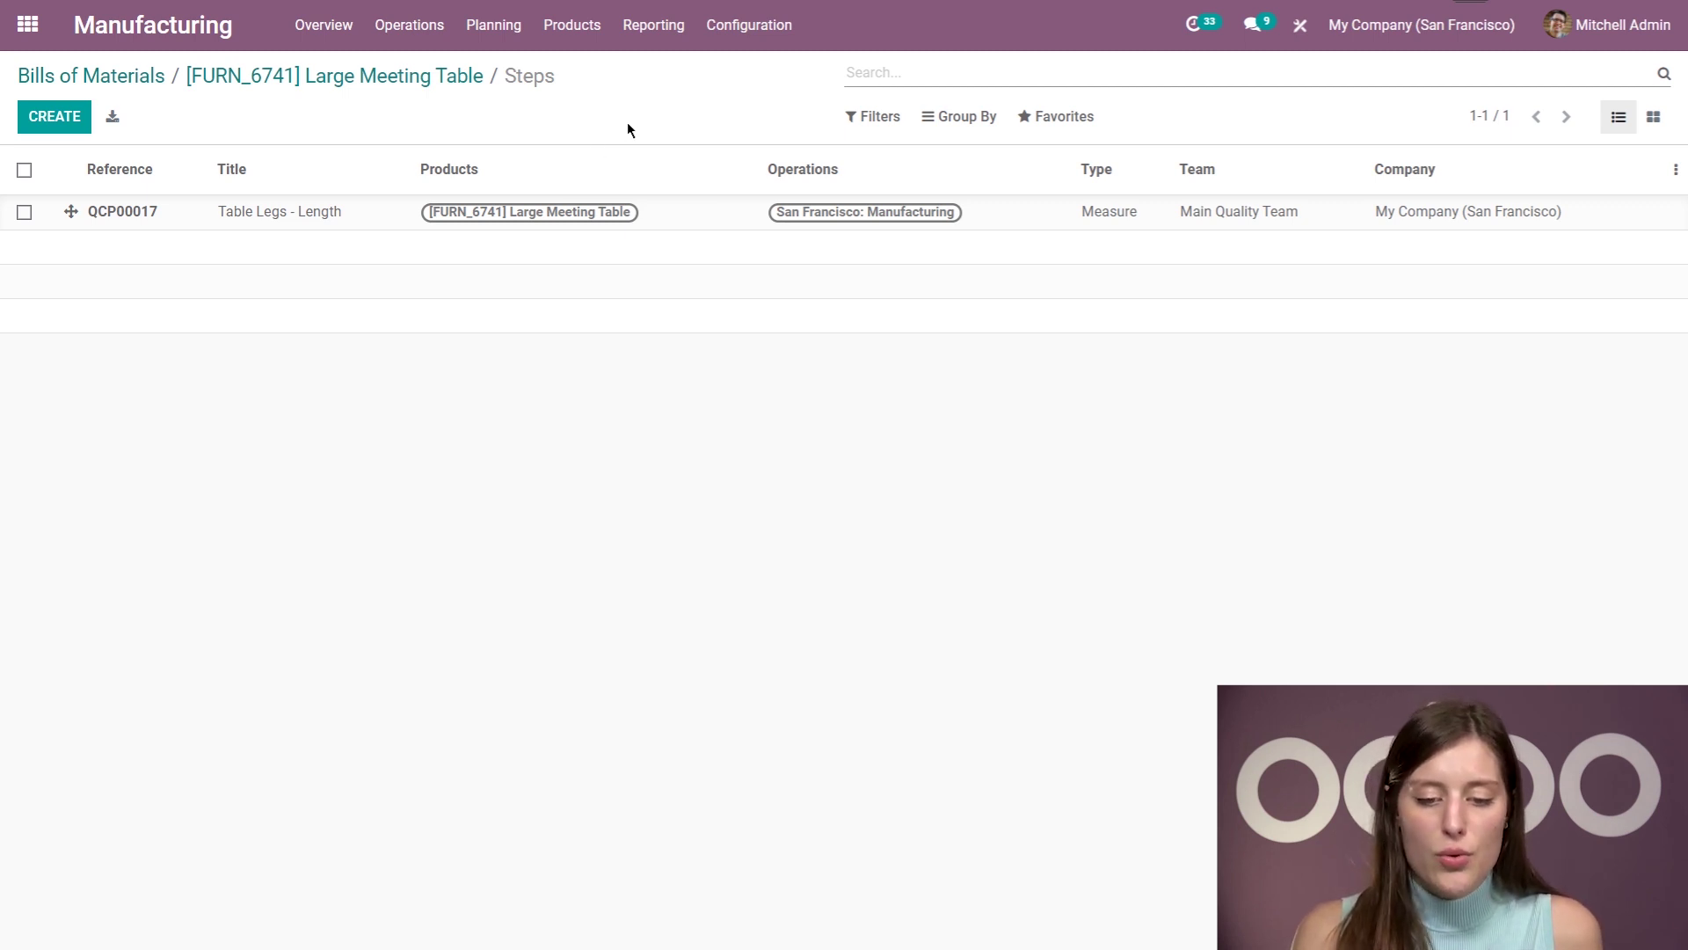
click(761, 29)
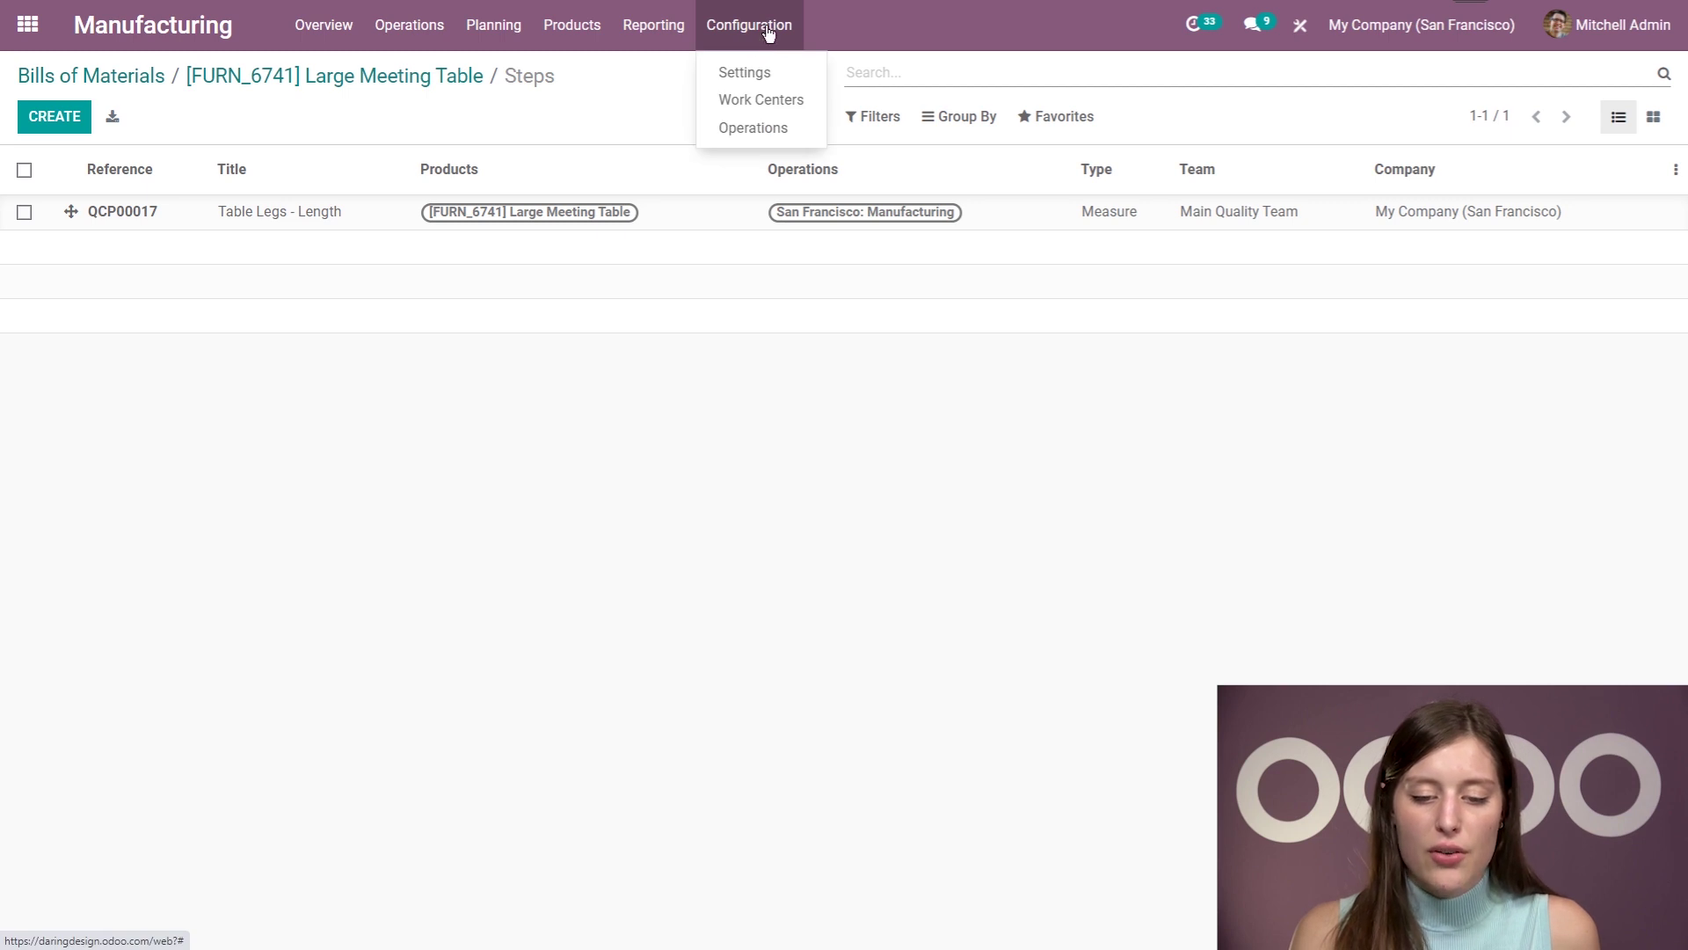
click(647, 112)
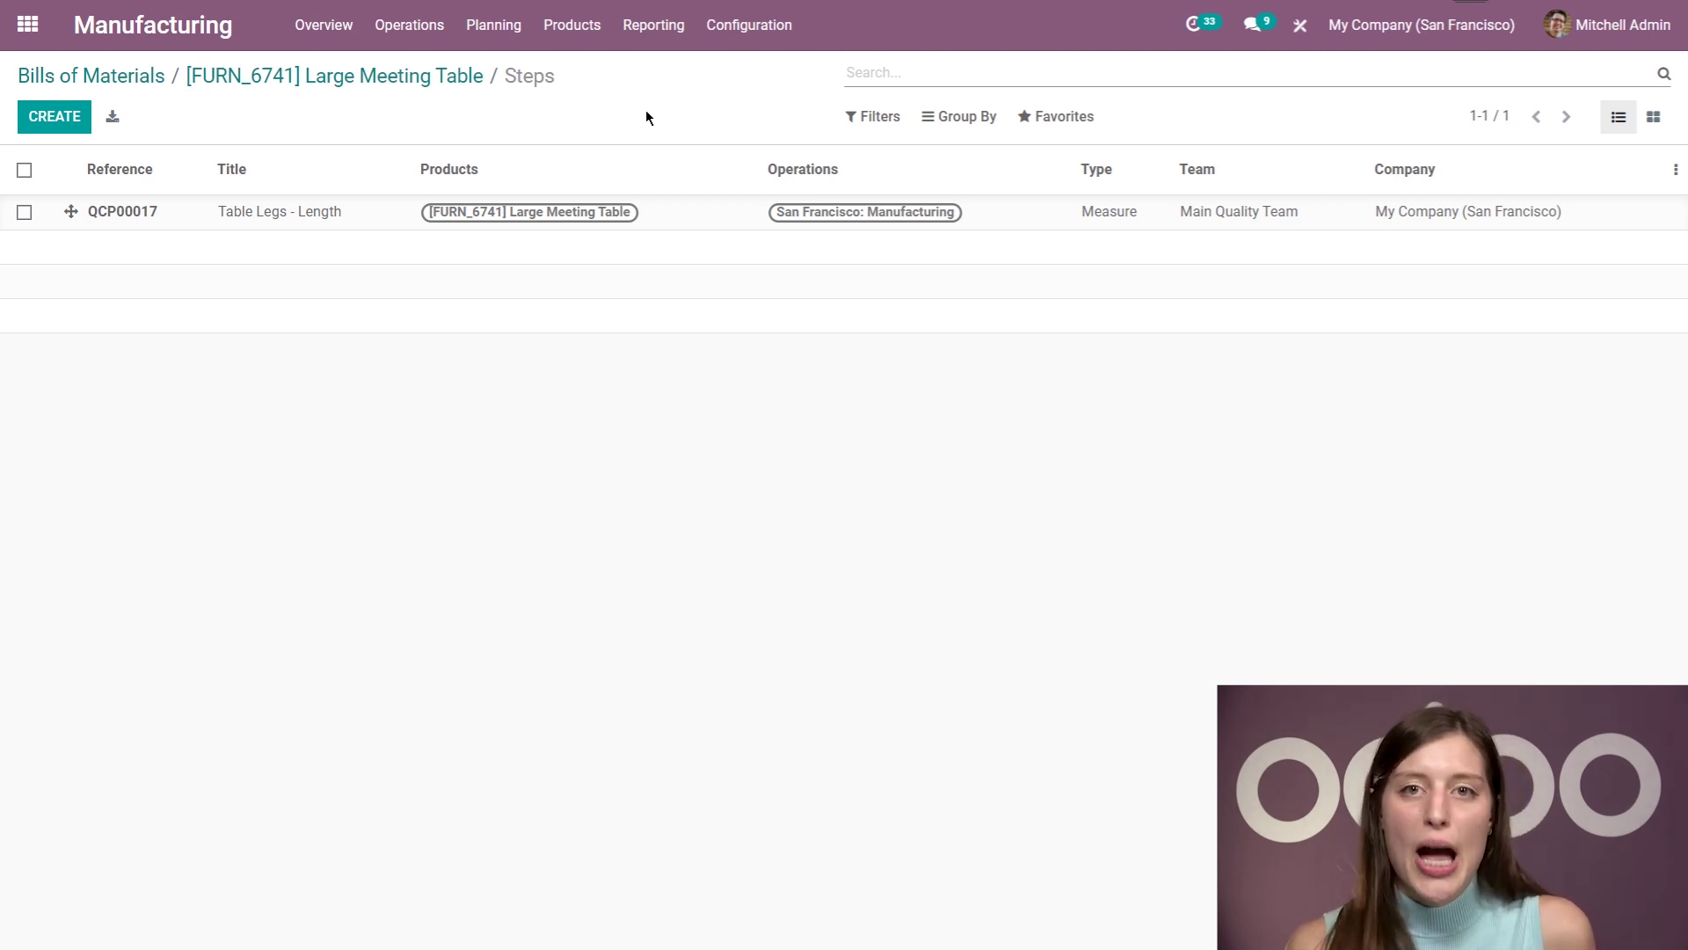
Create a manufacturing order for one Large Meeting Table, then save and confirm it as WH/MO/00018.
click(409, 35)
click(405, 71)
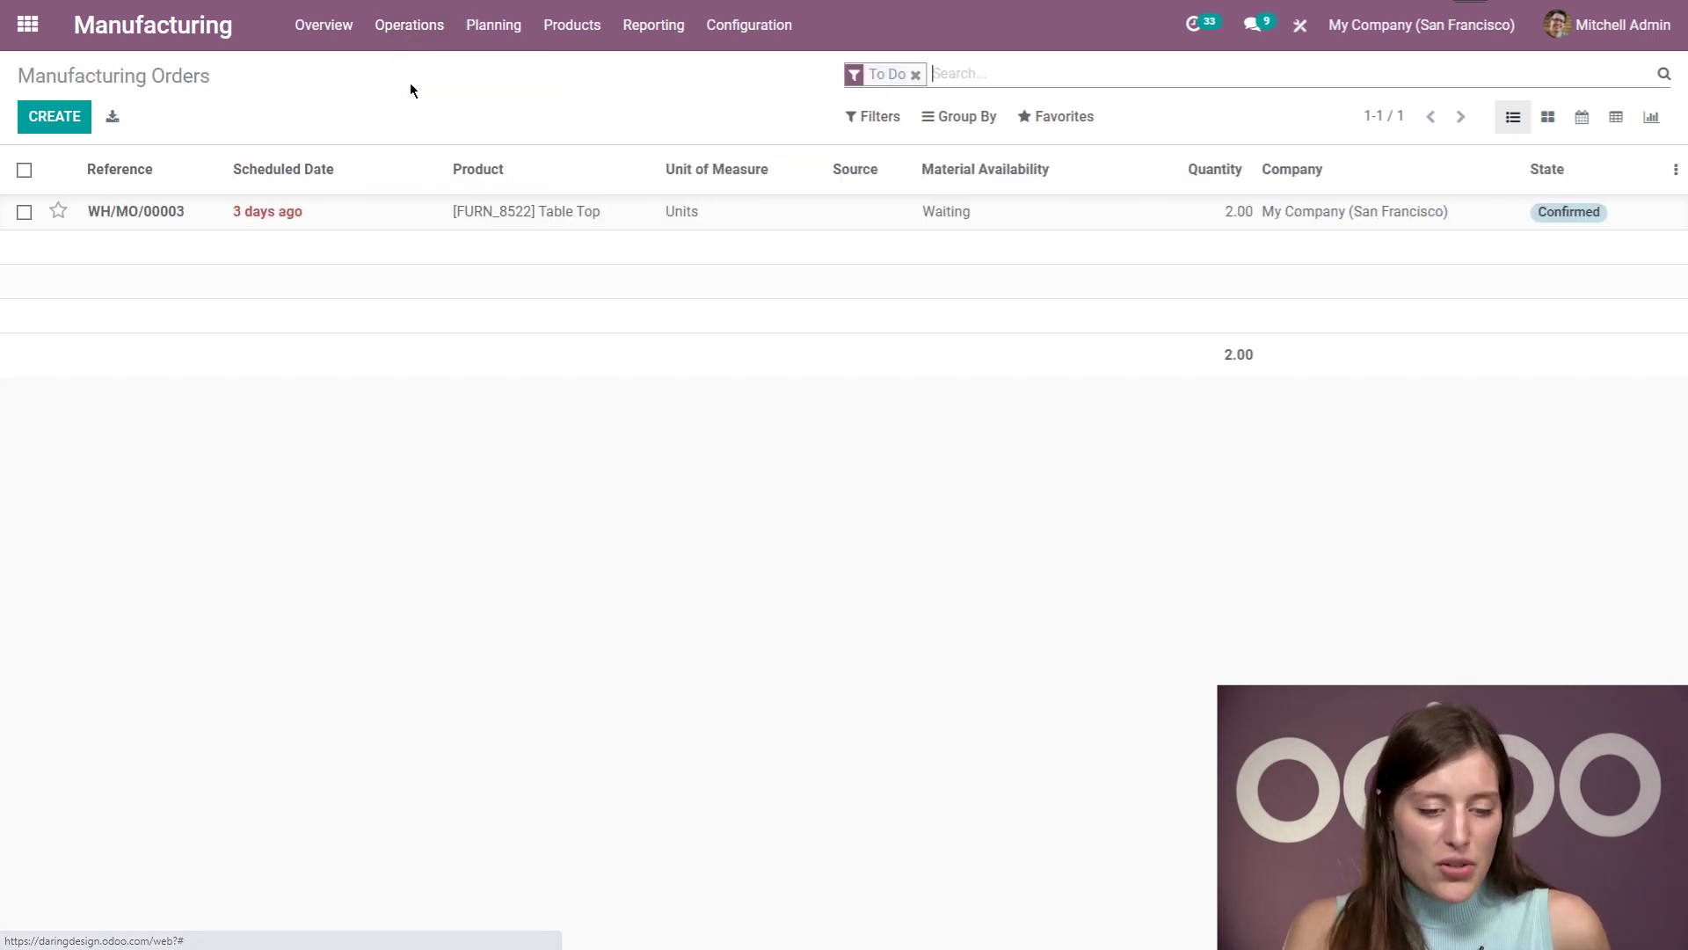
click(55, 117)
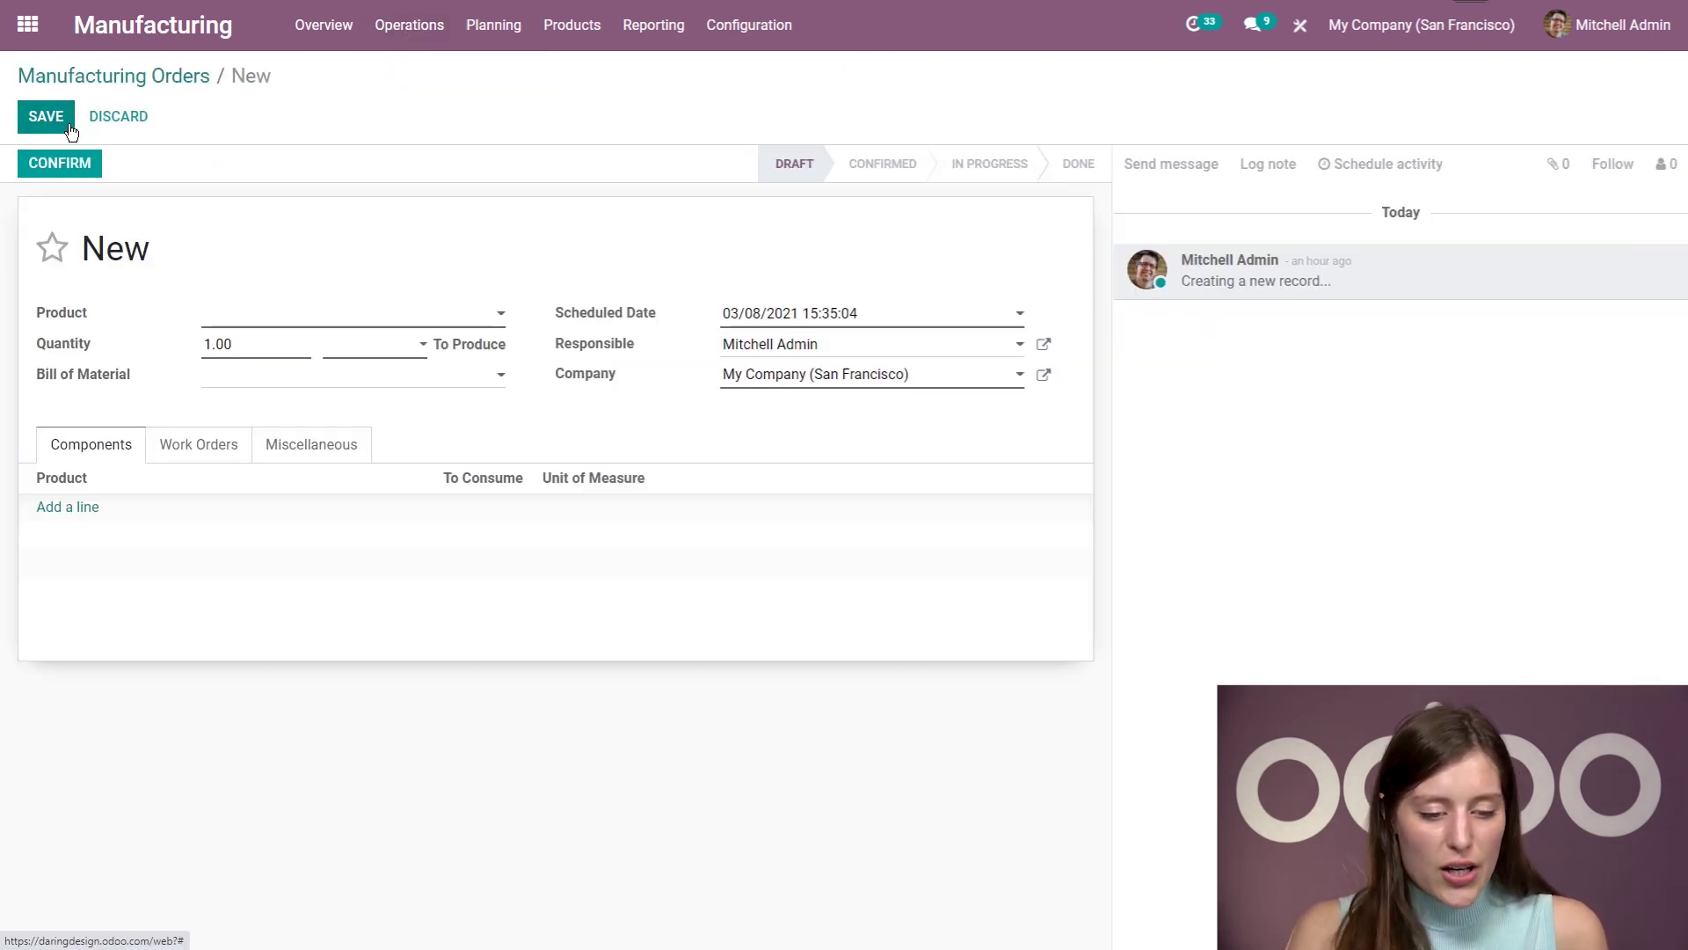
click(341, 317)
text(table)
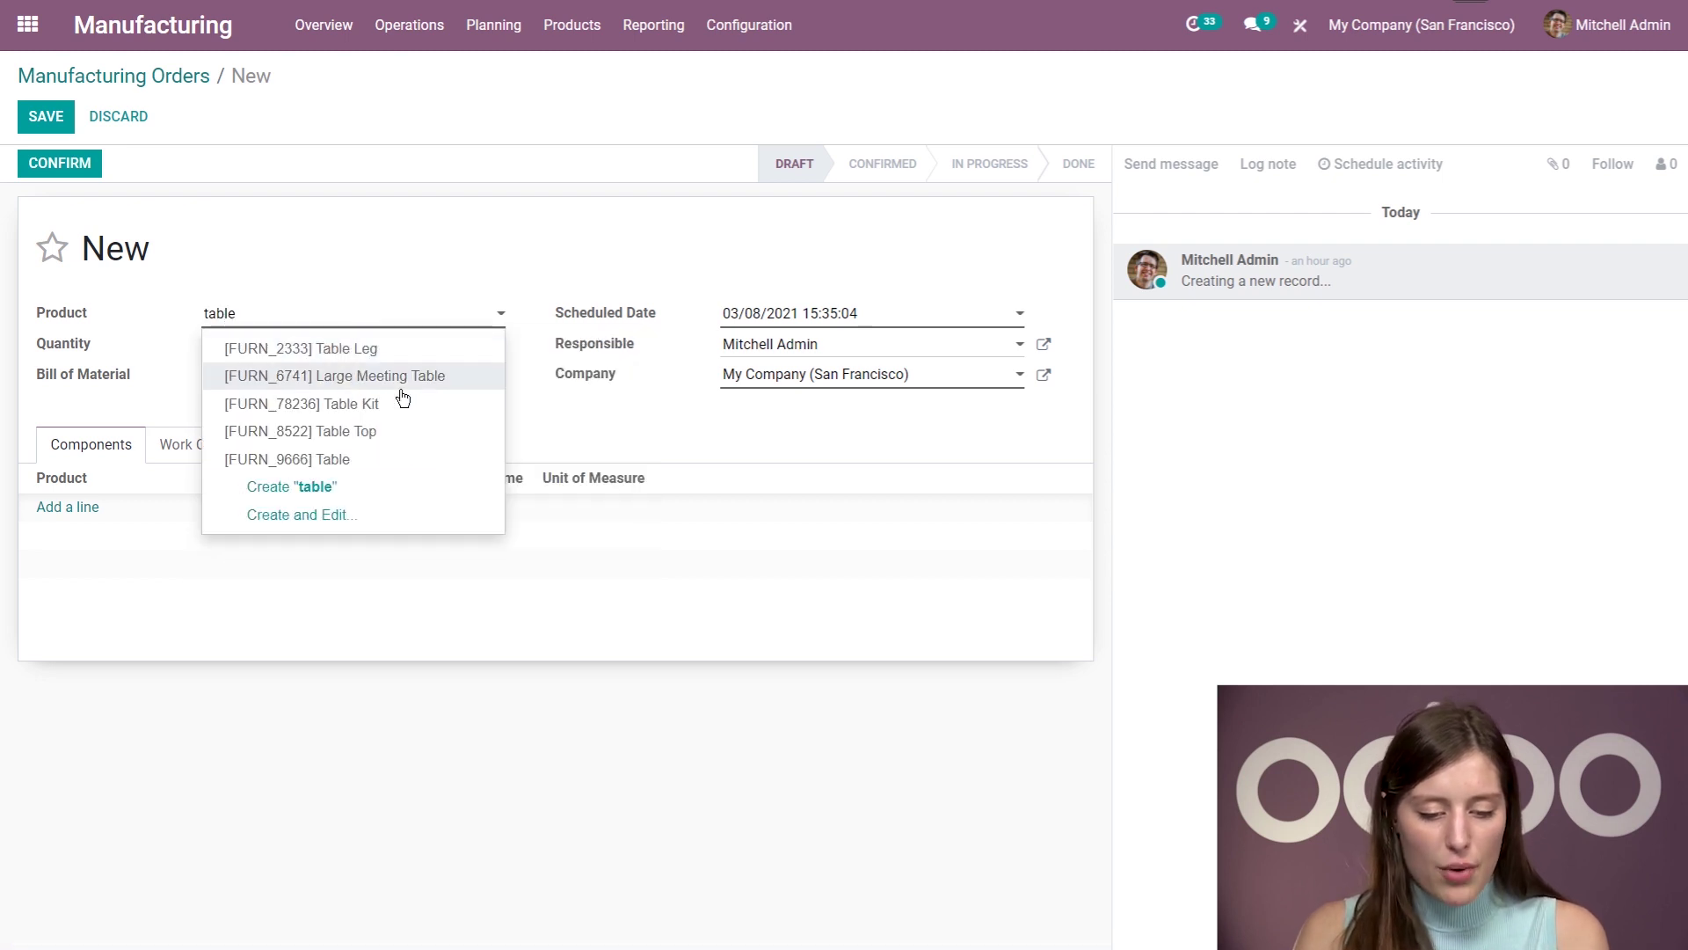
click(404, 378)
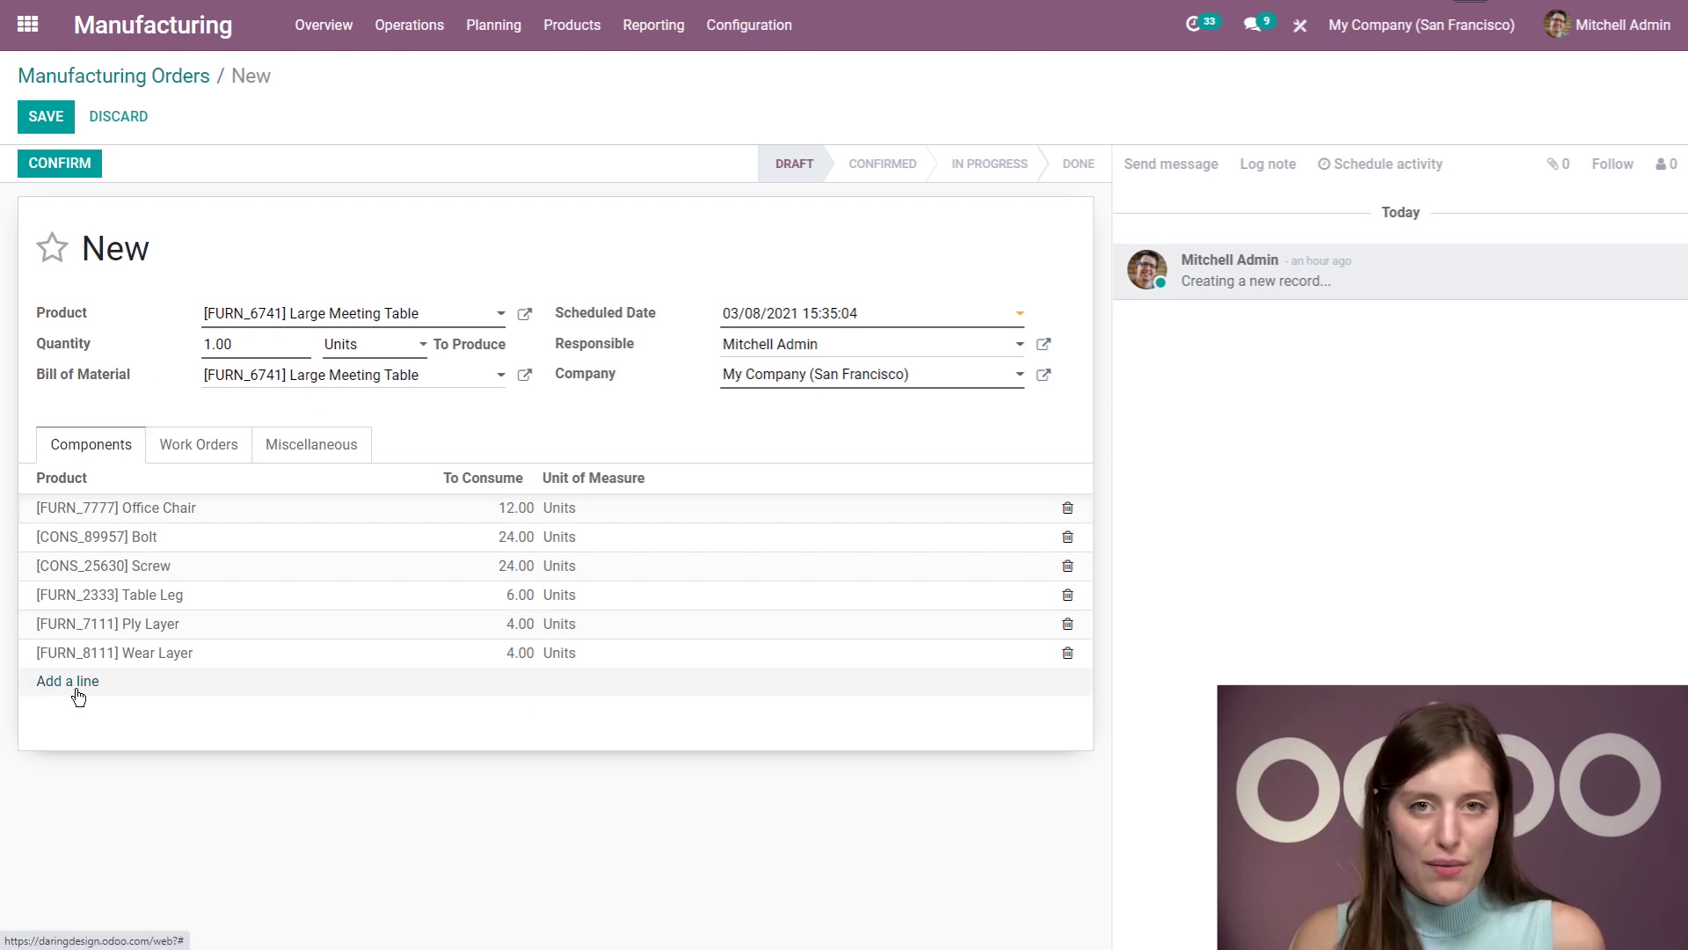
click(50, 121)
click(92, 167)
Plan WH/MO/00018 and open its Assembly work order in tablet view.
click(92, 167)
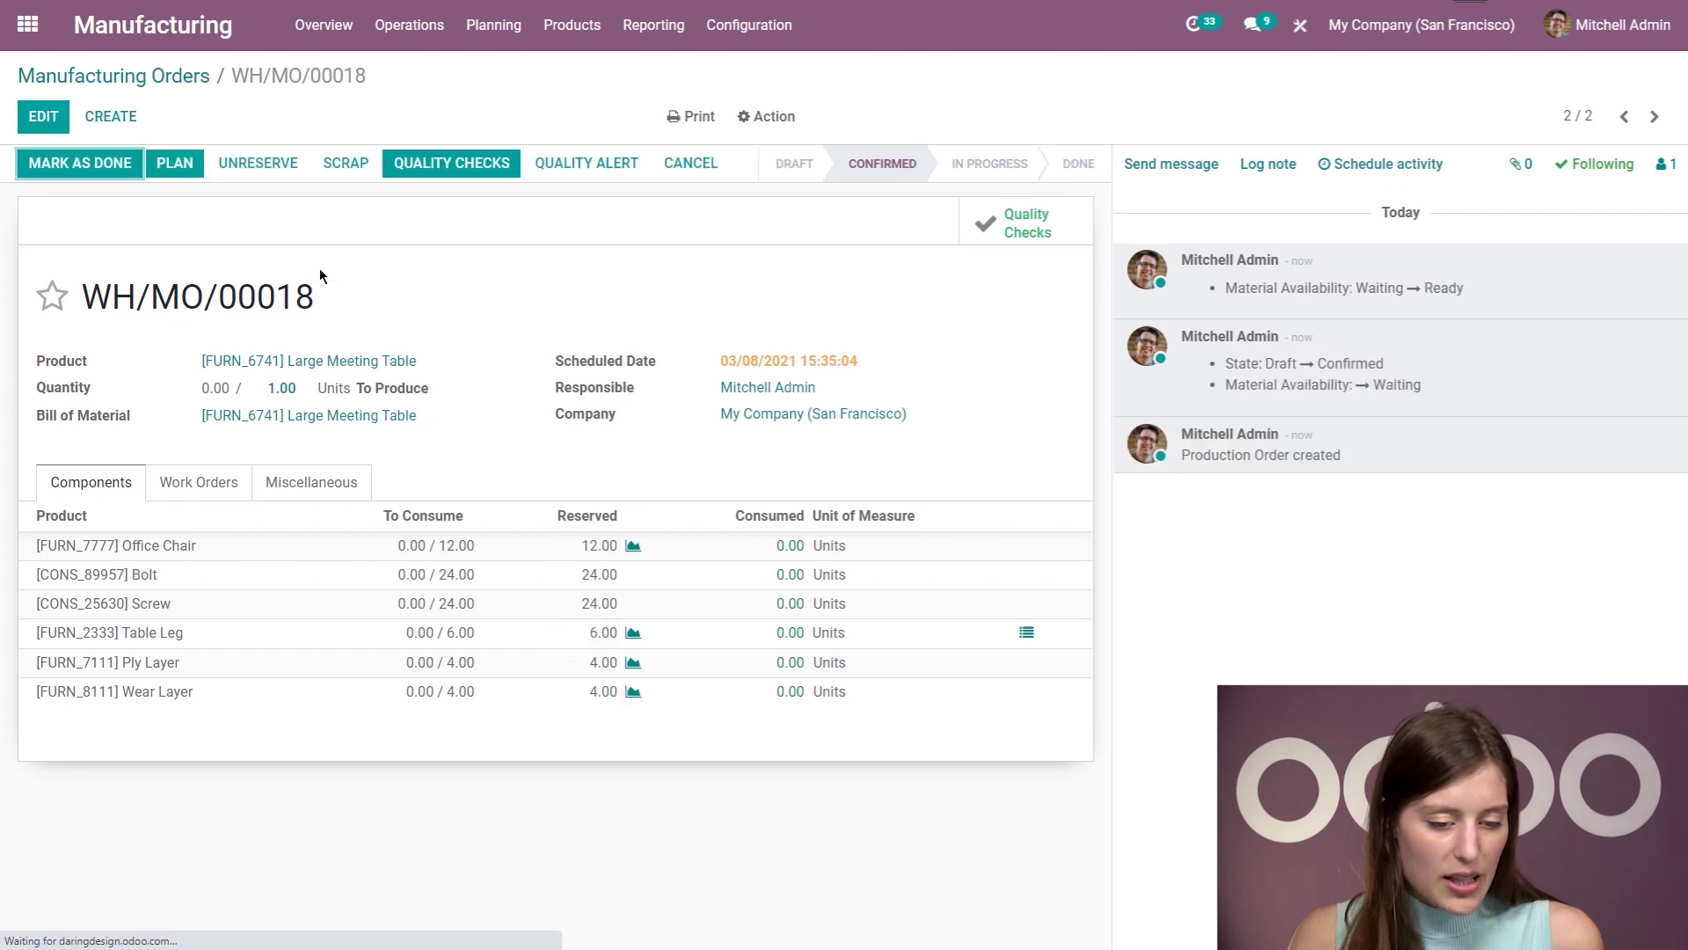
click(174, 163)
click(197, 480)
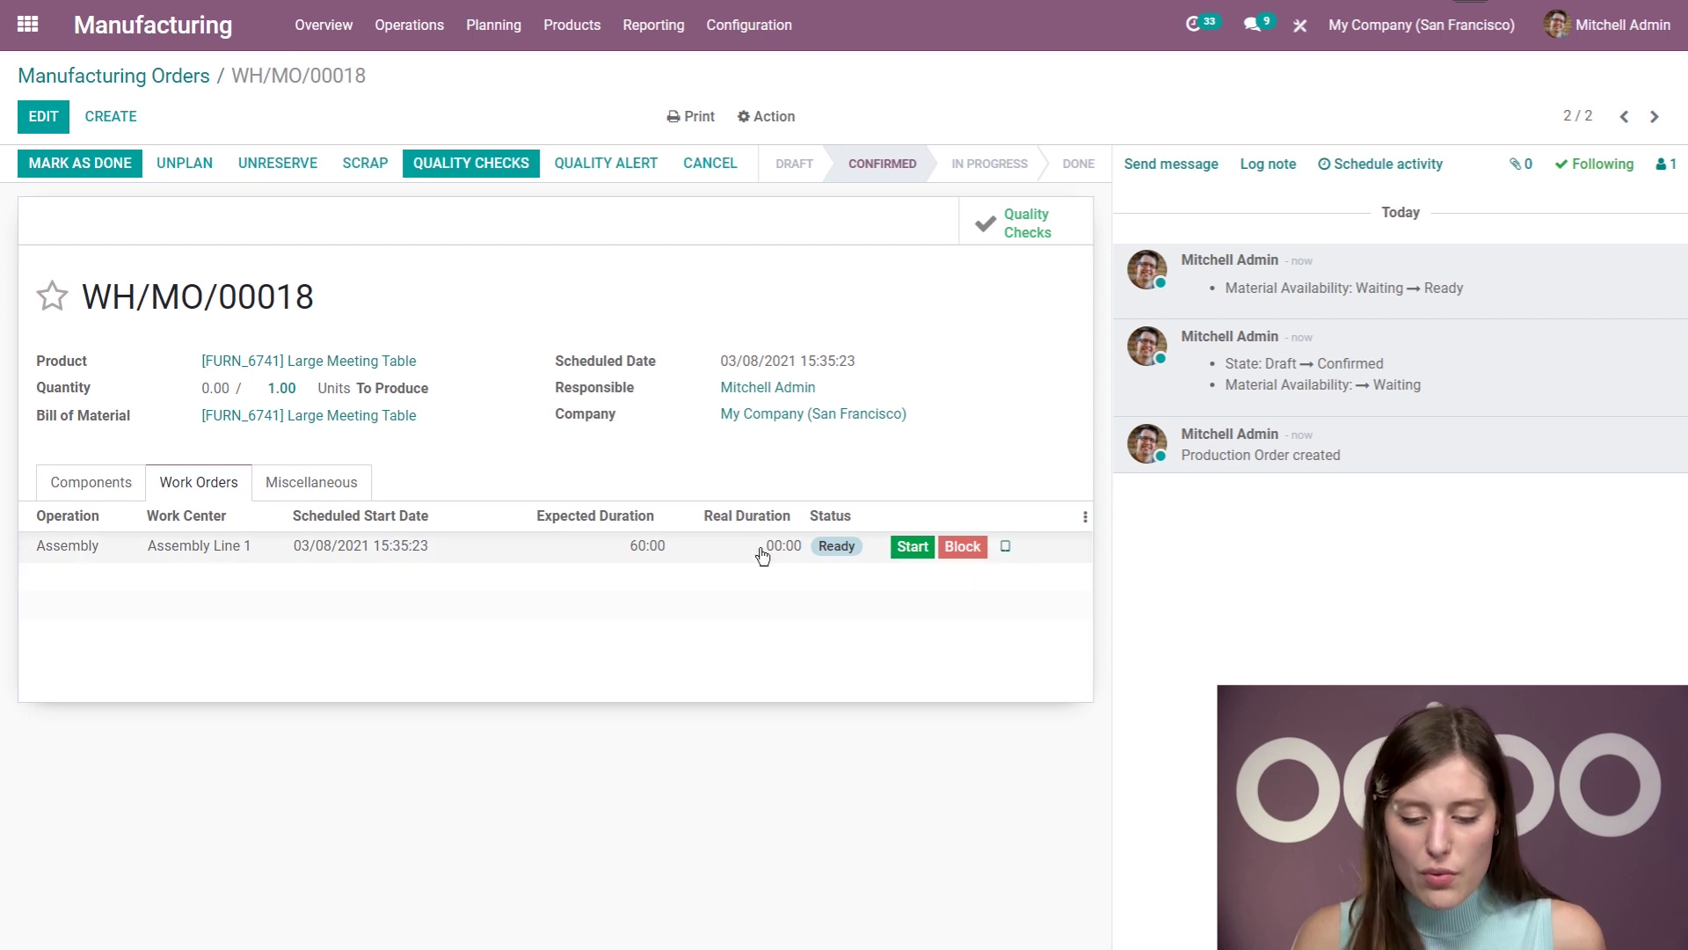
click(1006, 549)
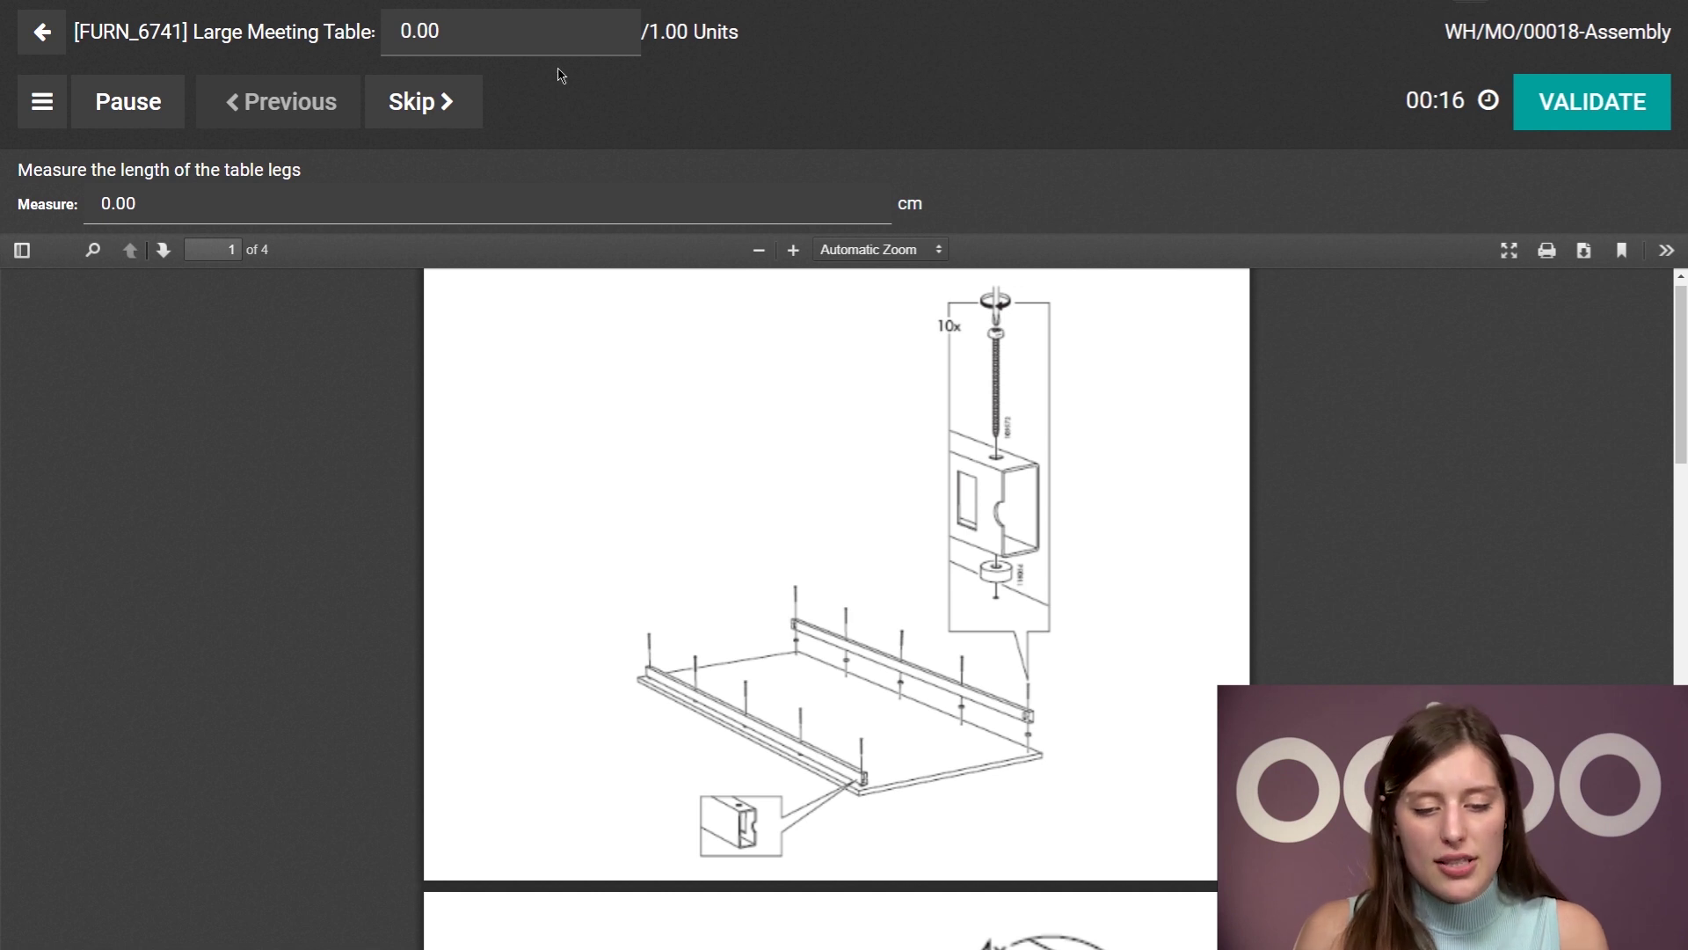
Enter a produced quantity of 1 and select the Measure field for the leg length.
click(527, 46)
text(1)
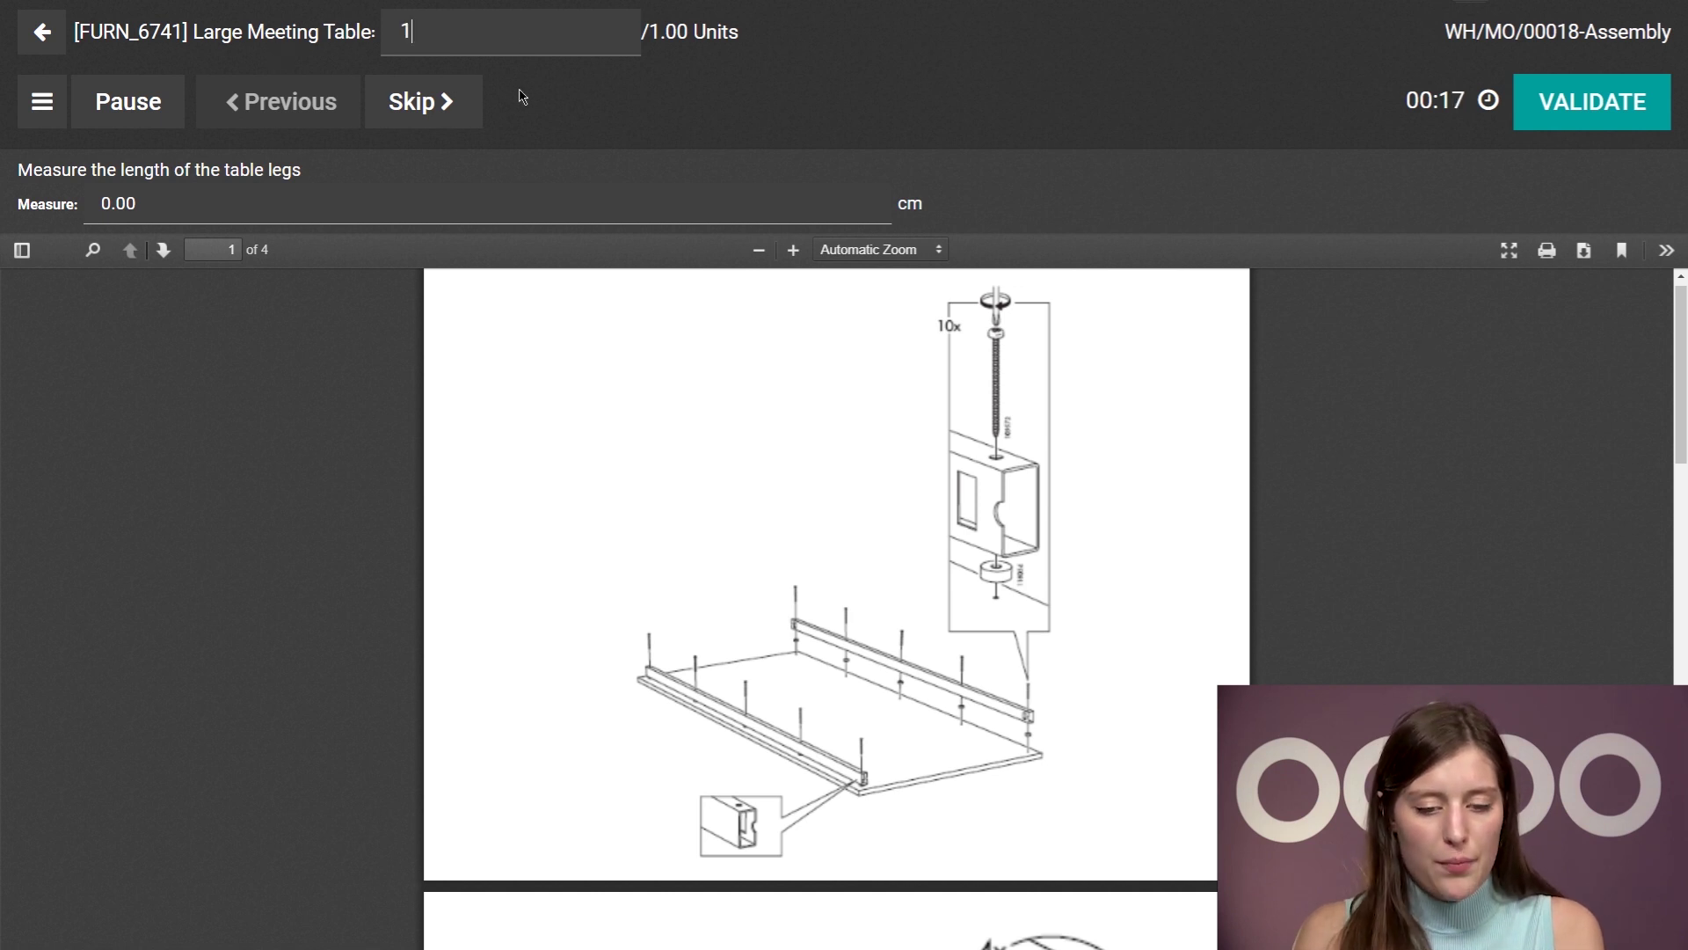
click(415, 205)
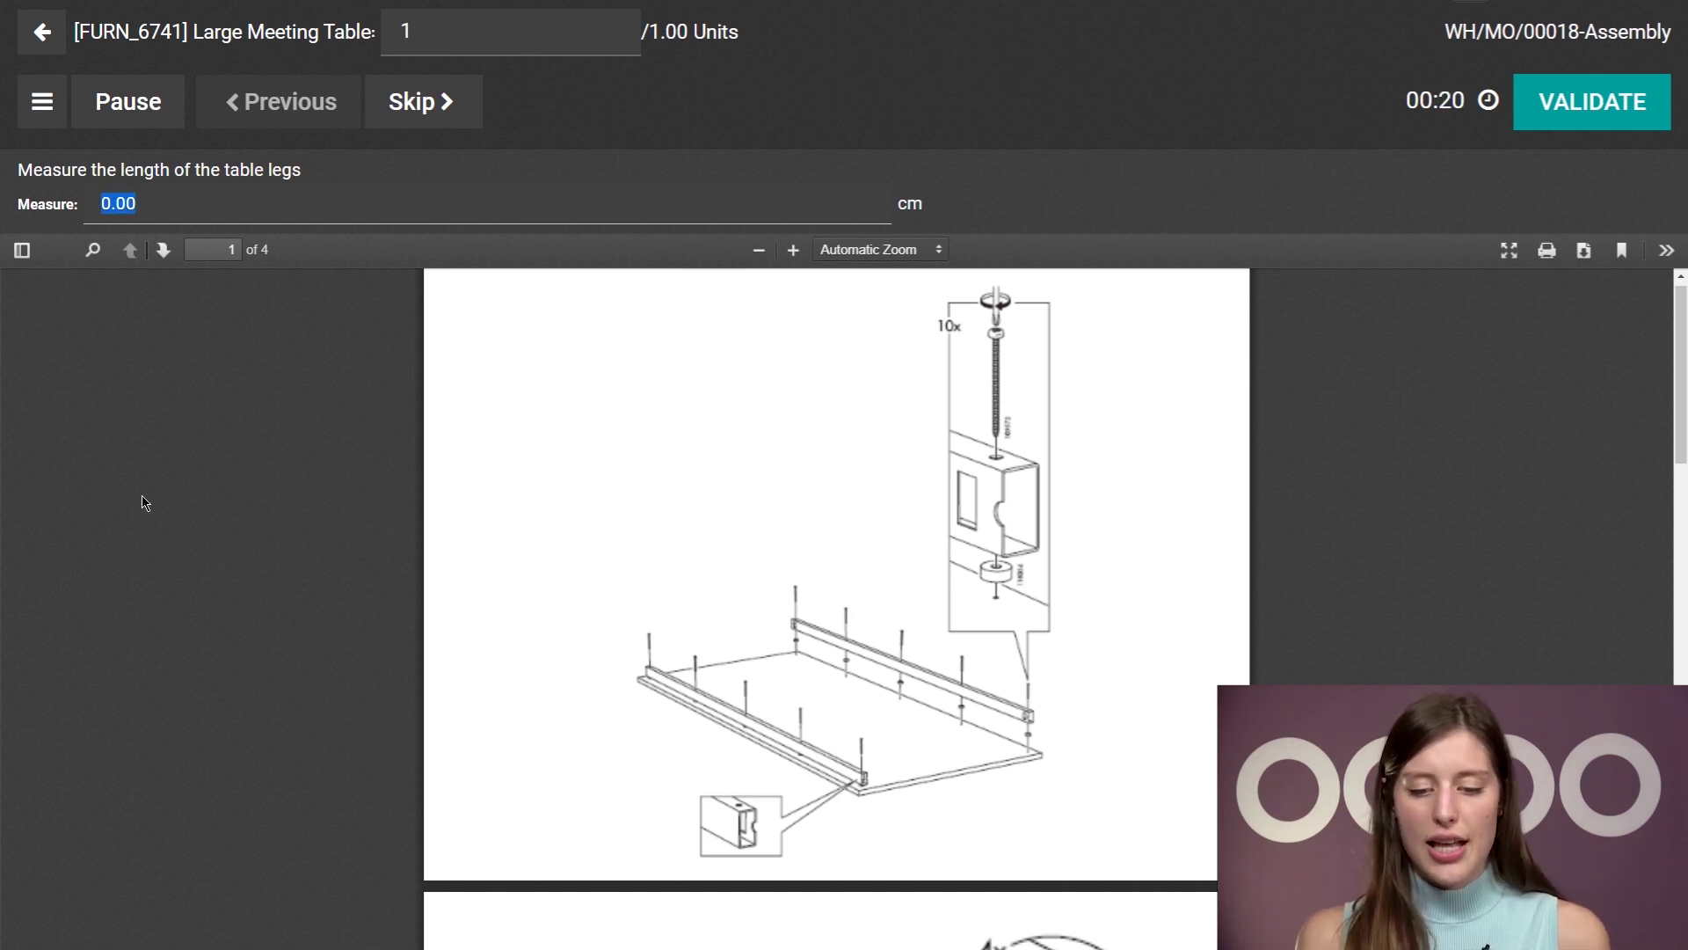
Validate a 60 cm leg measurement, which brings up the failed quality check warning.
text(60)
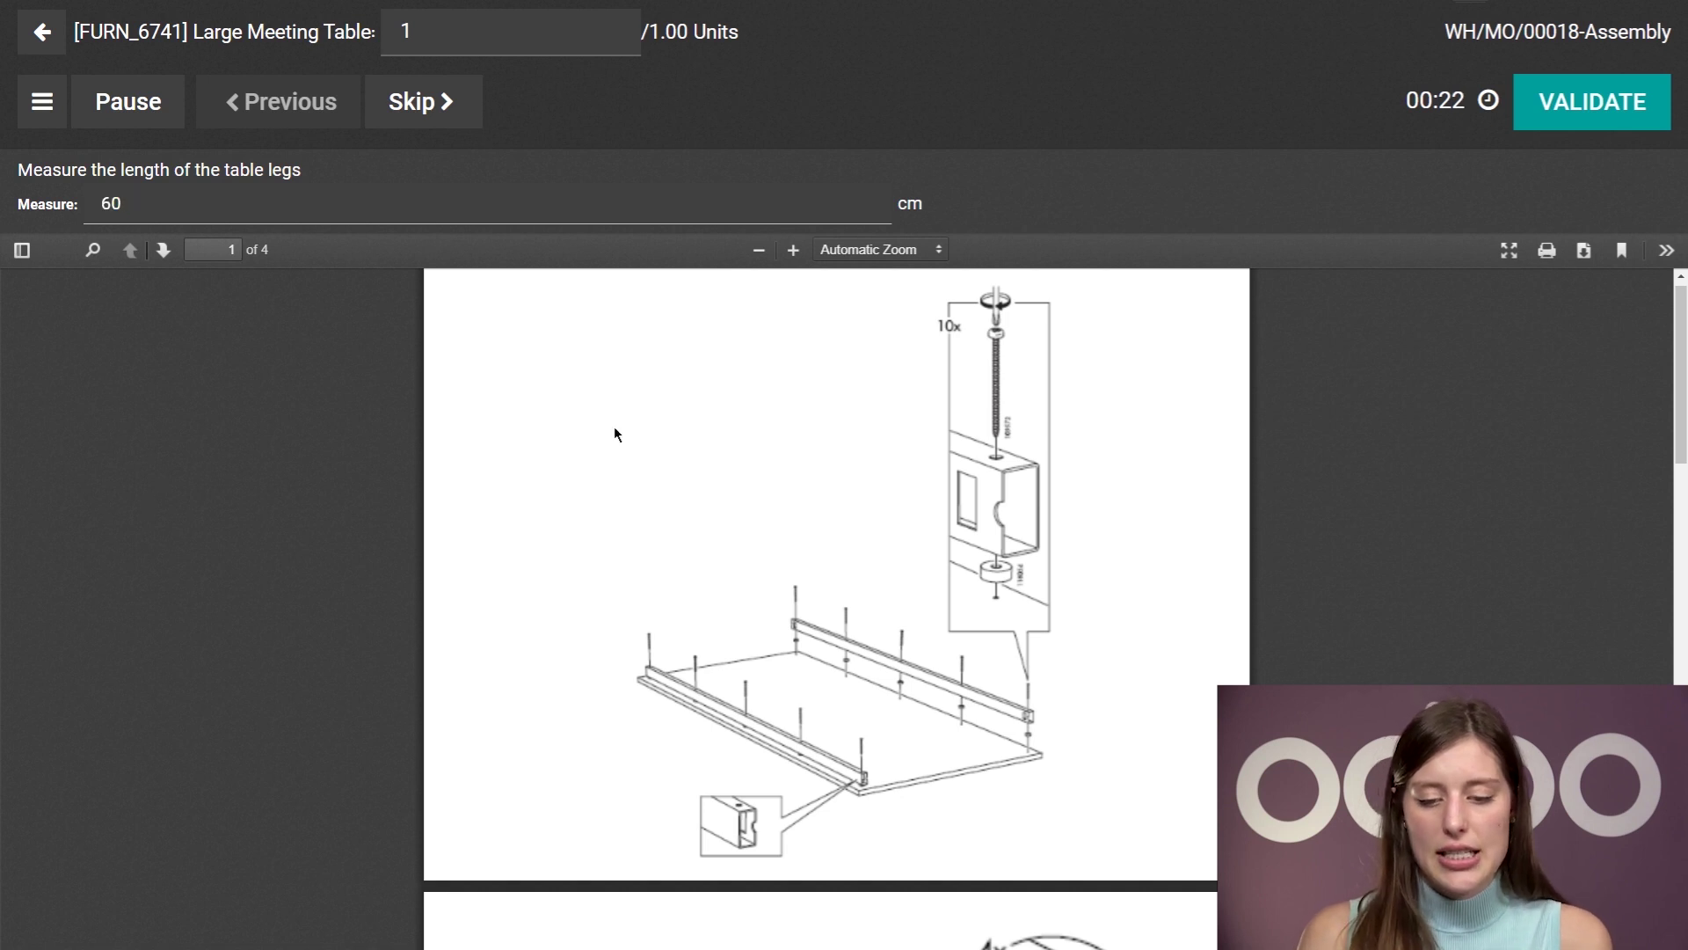
click(1555, 123)
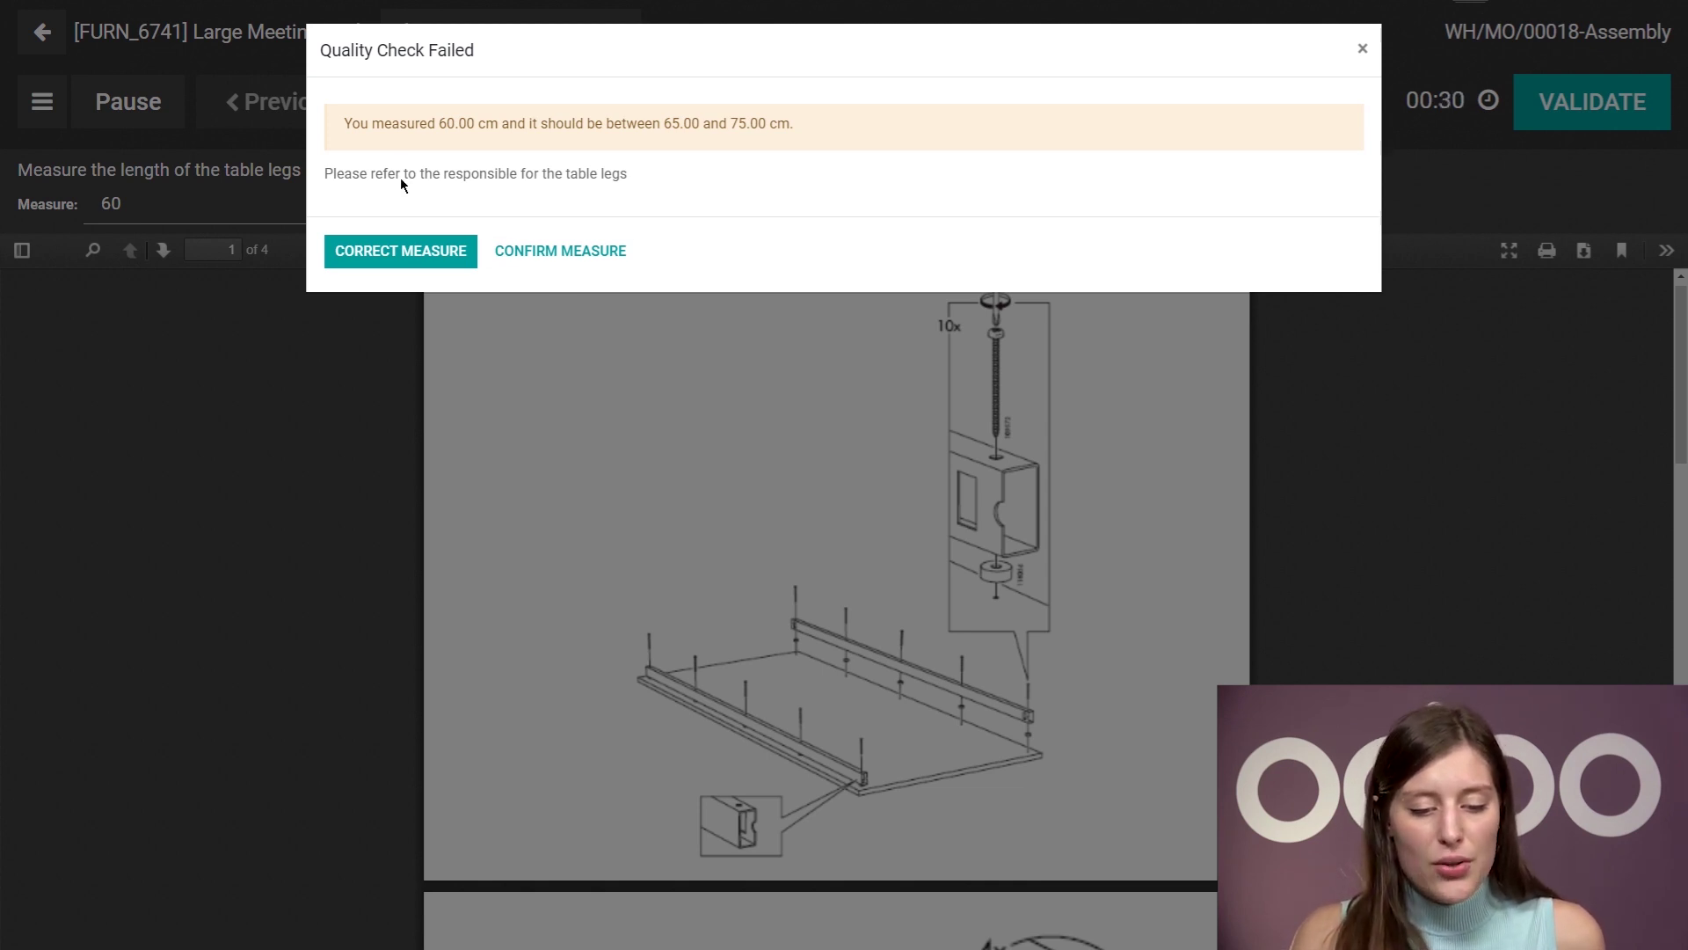
drag(395, 170, 668, 188)
click(663, 192)
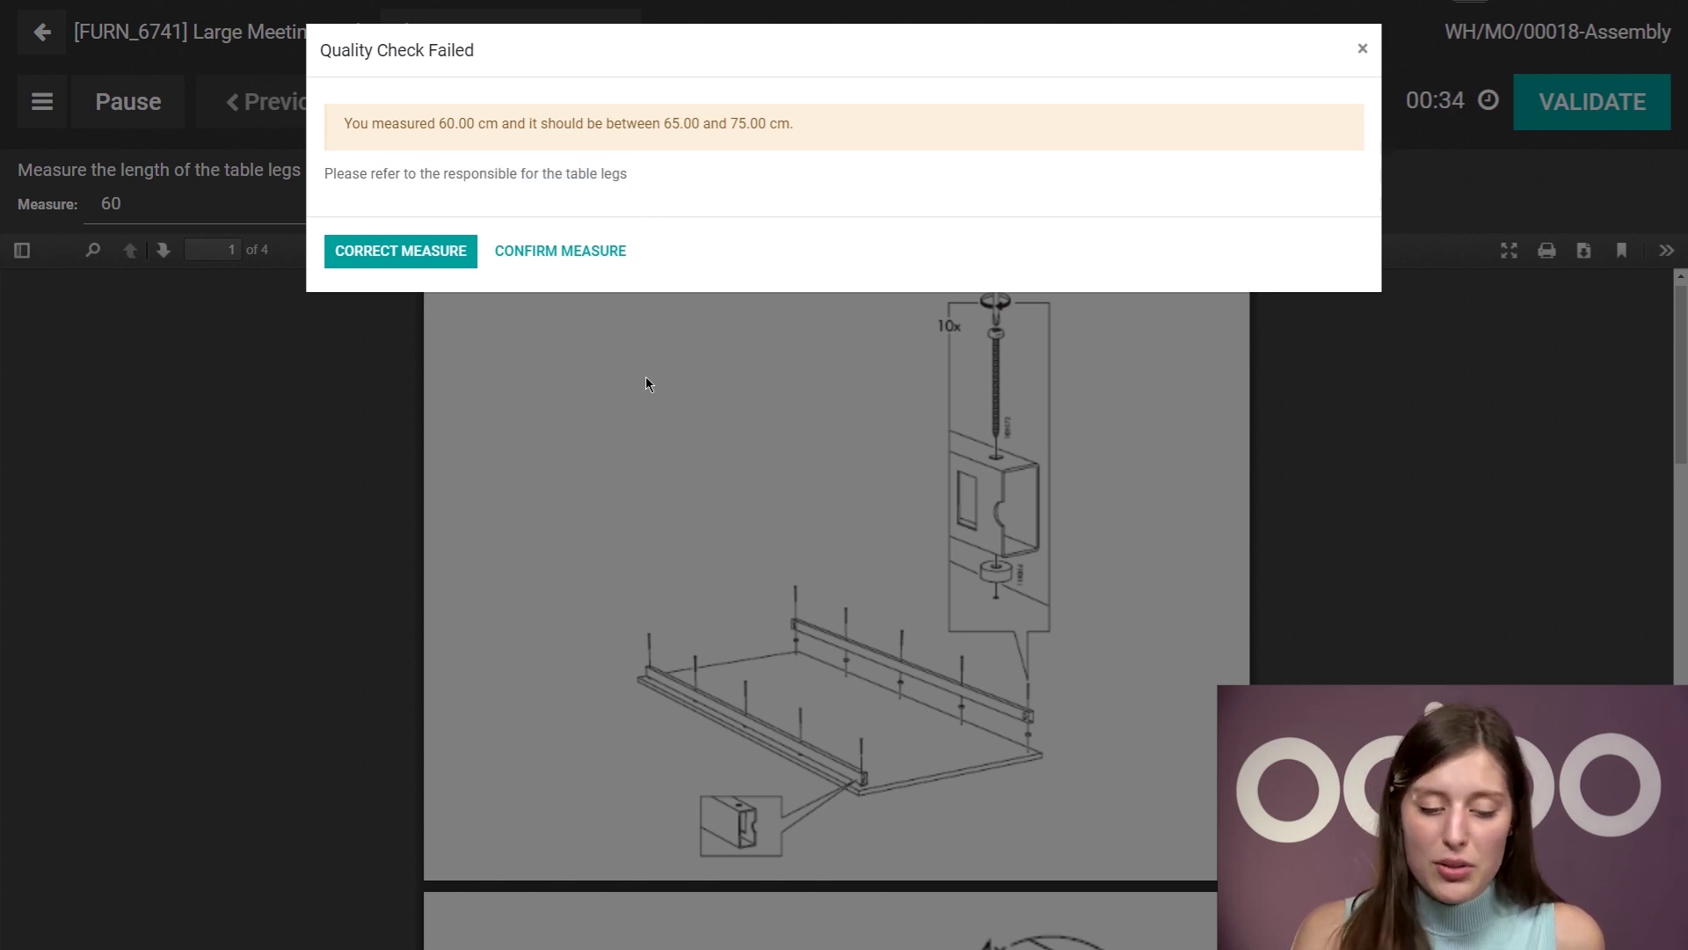
Correct the measure to 70 cm with the note 'First measurement was a typo' and validate.
click(432, 257)
text(70)
key(Tab)
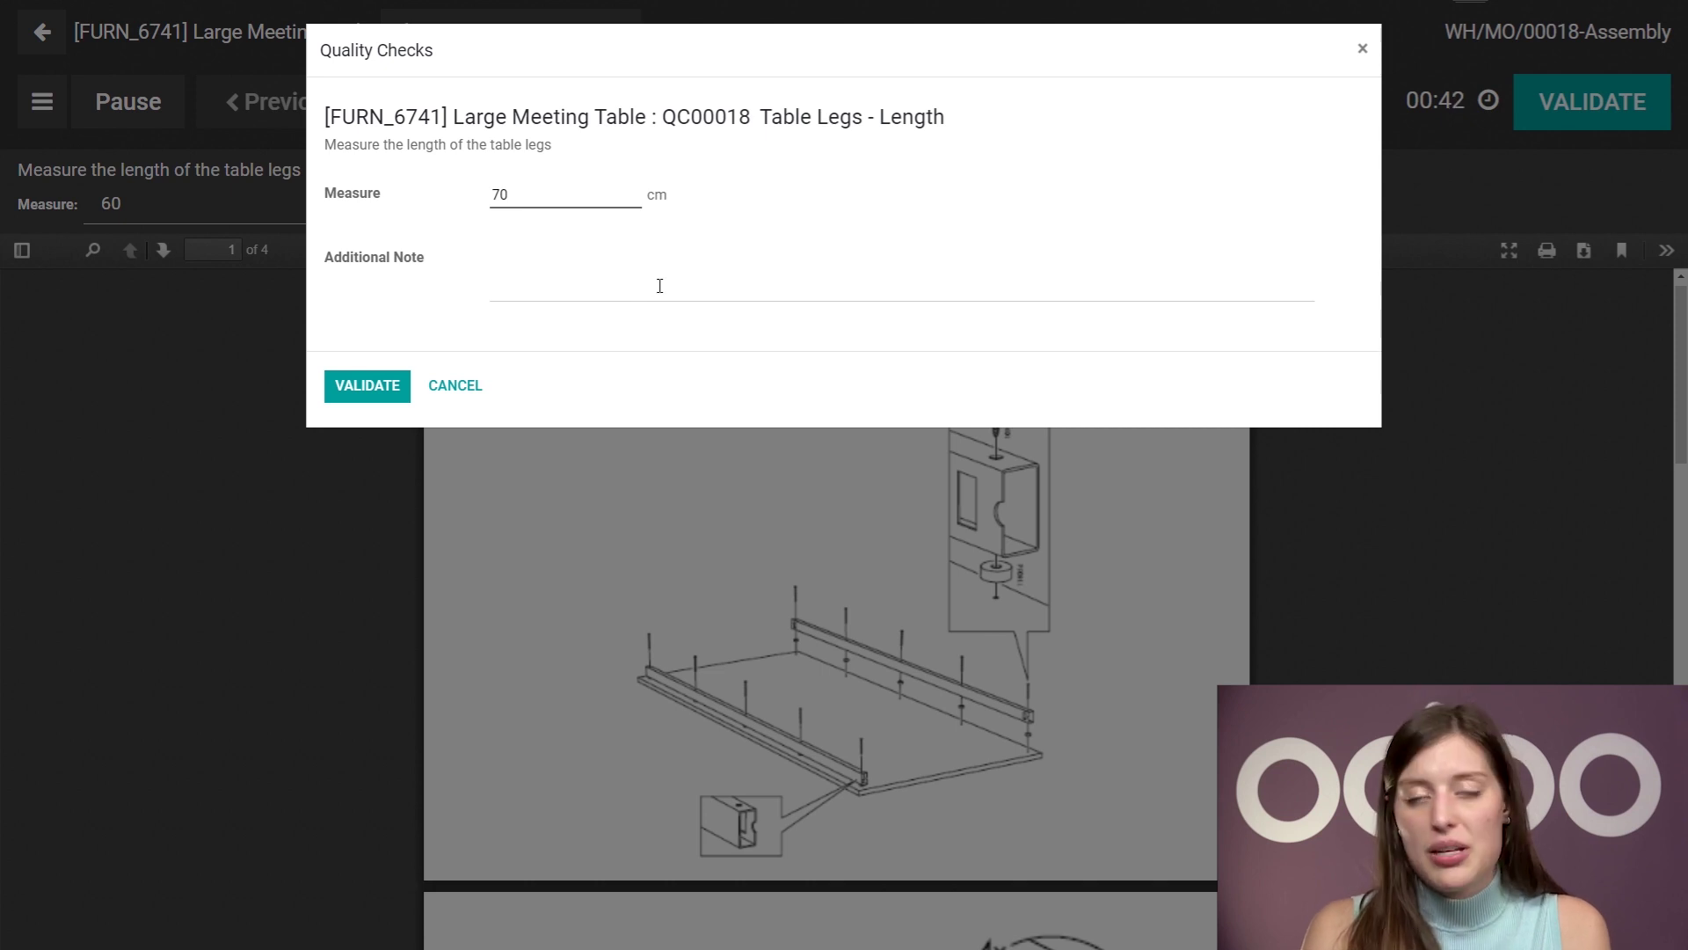
text(First mea)
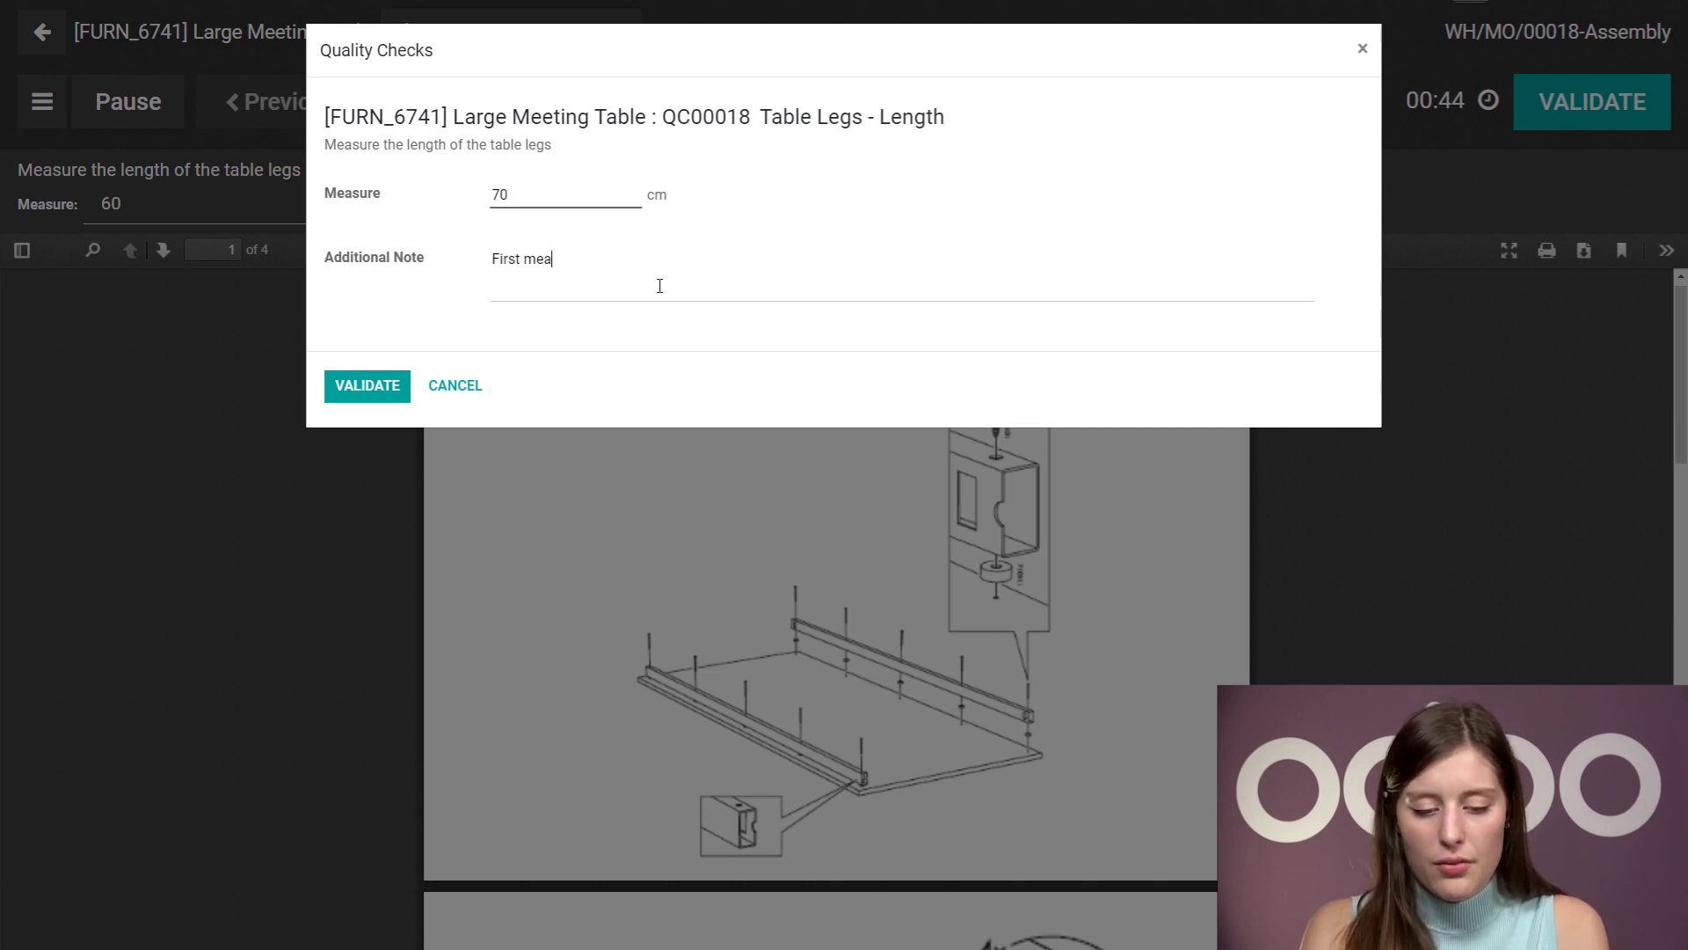
text(surement was a ty)
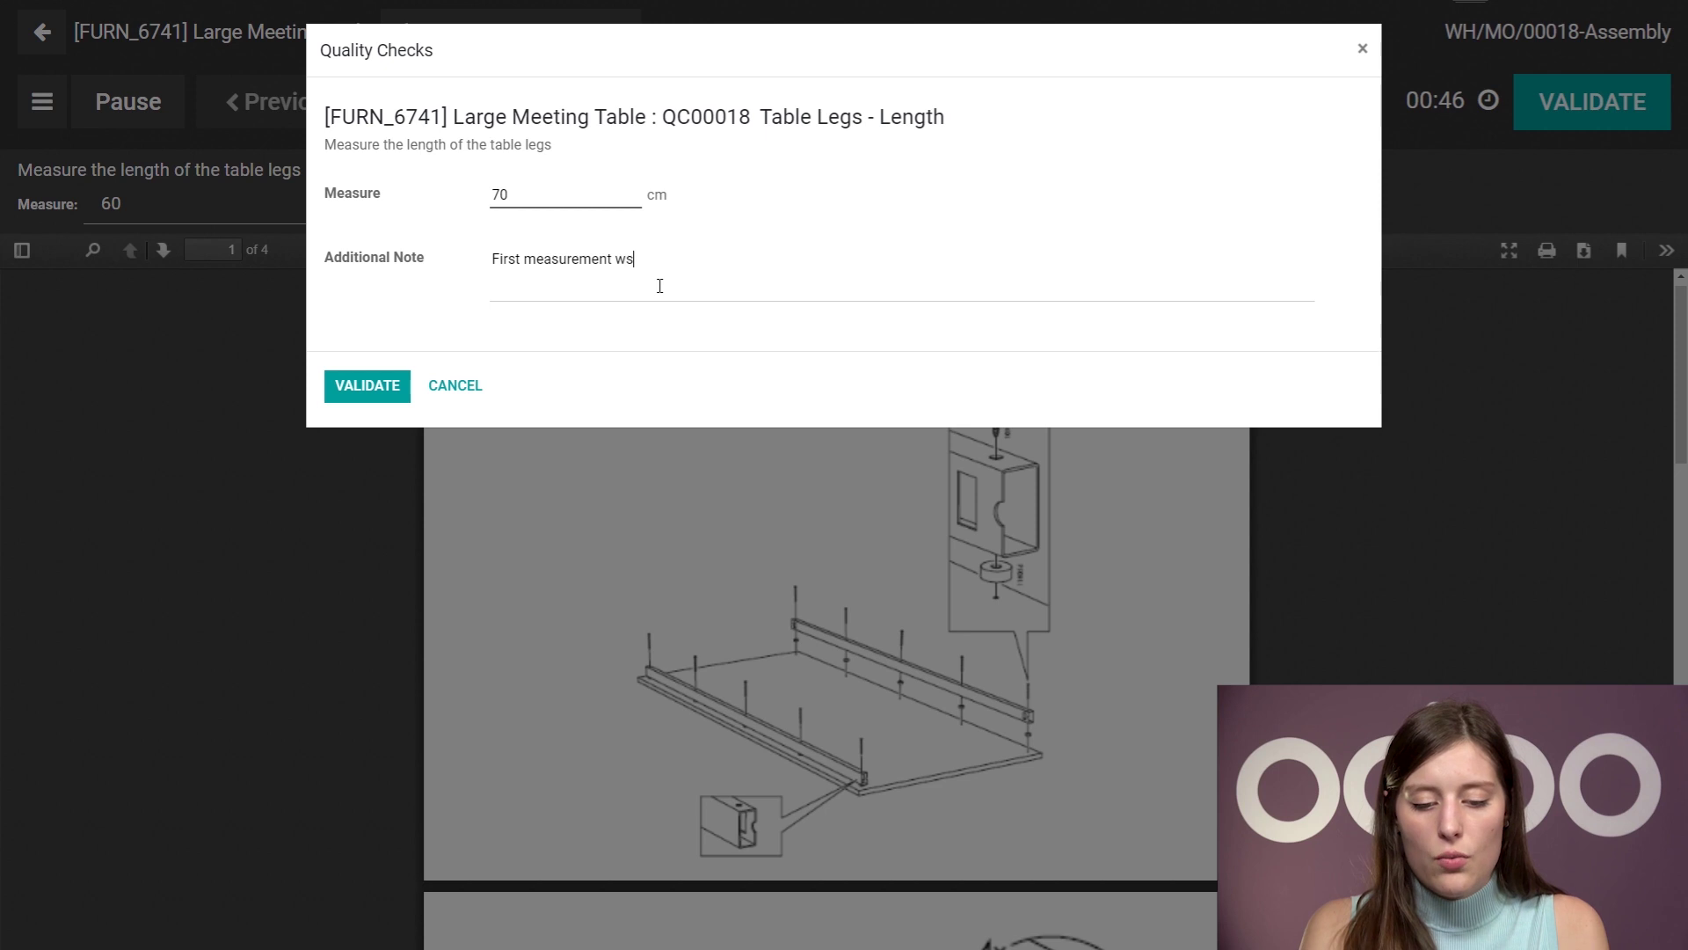
text(po)
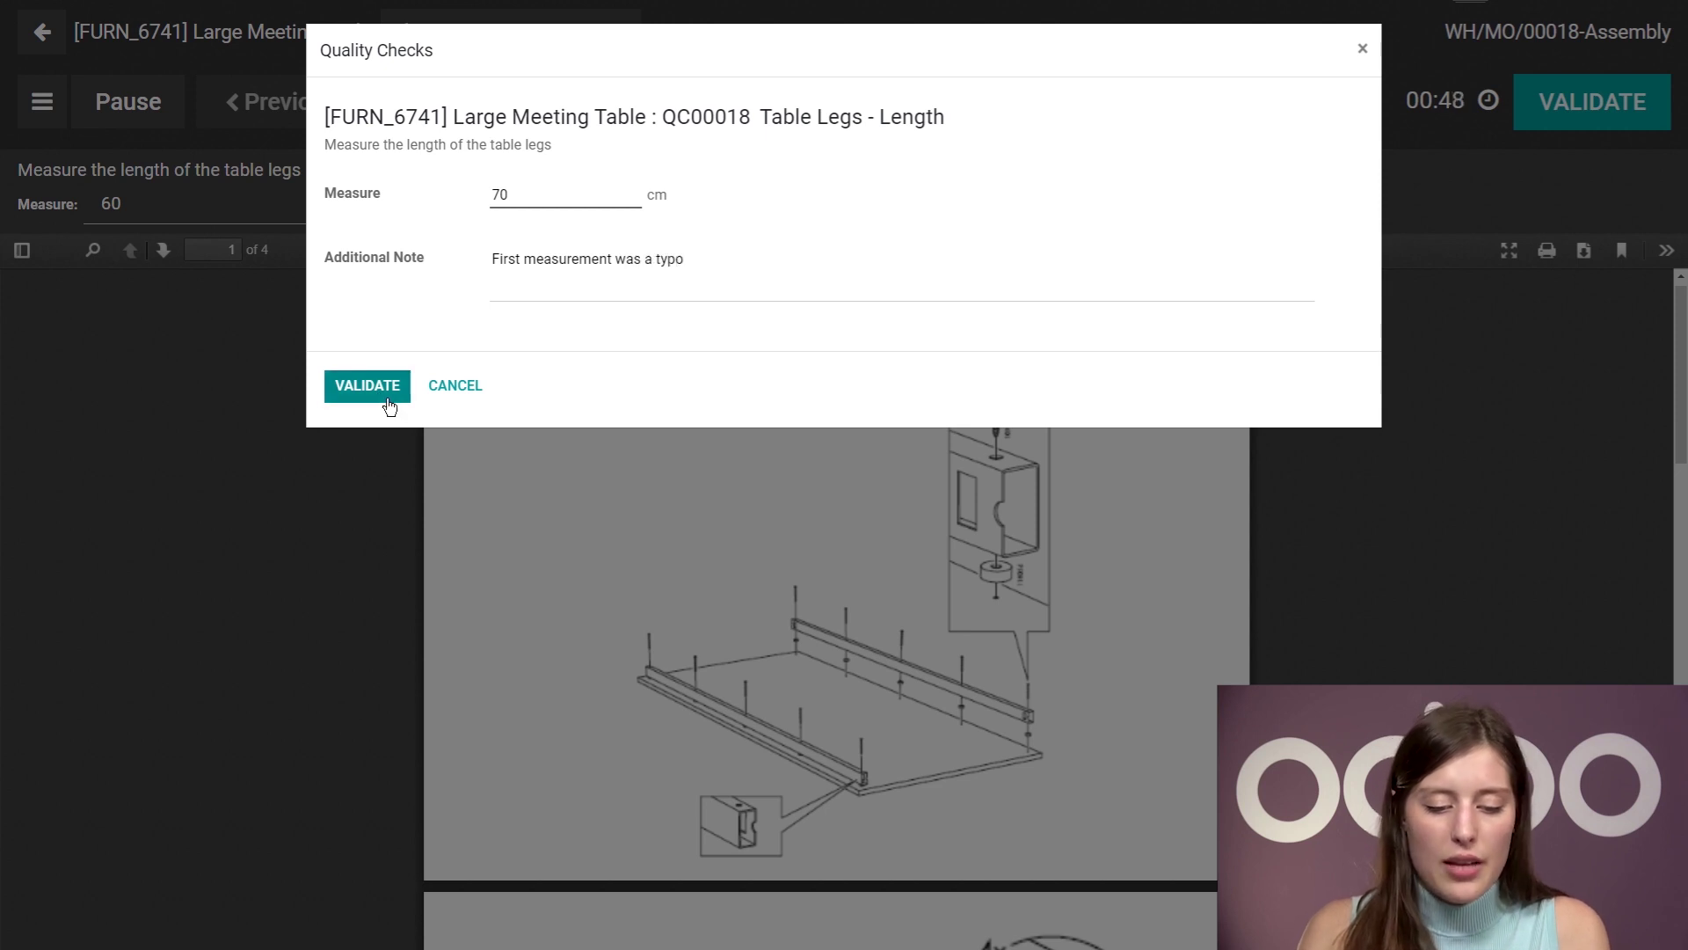
click(378, 393)
Validate consumption of 6 Table Legs from lot 5000 and mark the work order as done.
click(371, 329)
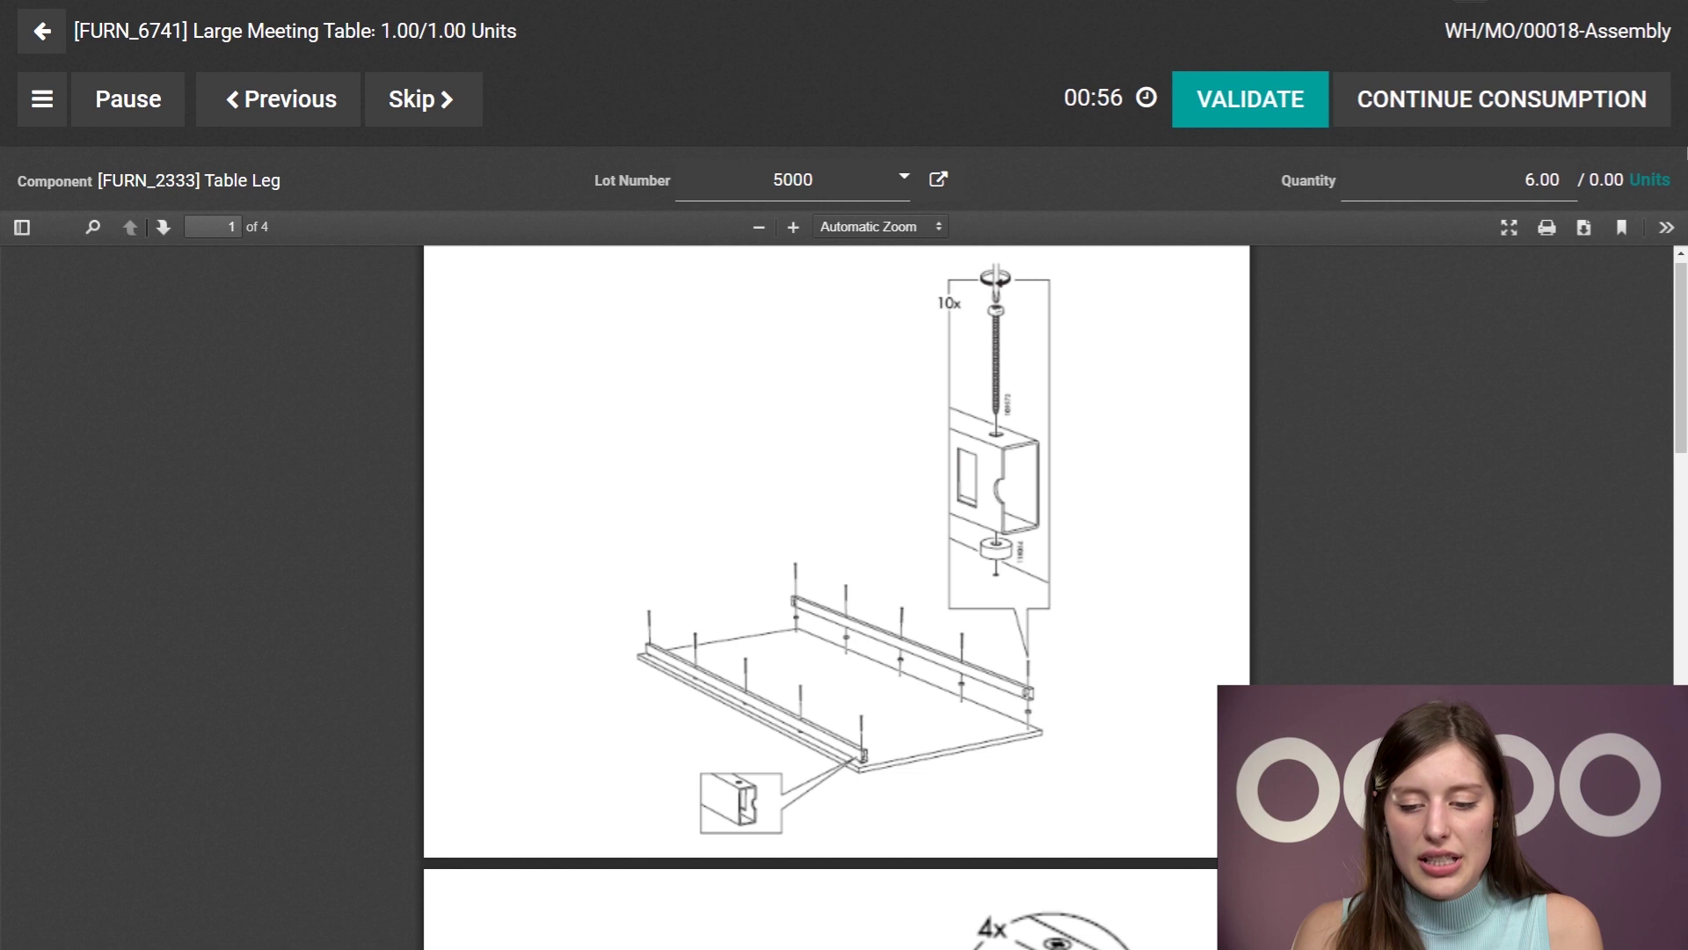
click(1251, 99)
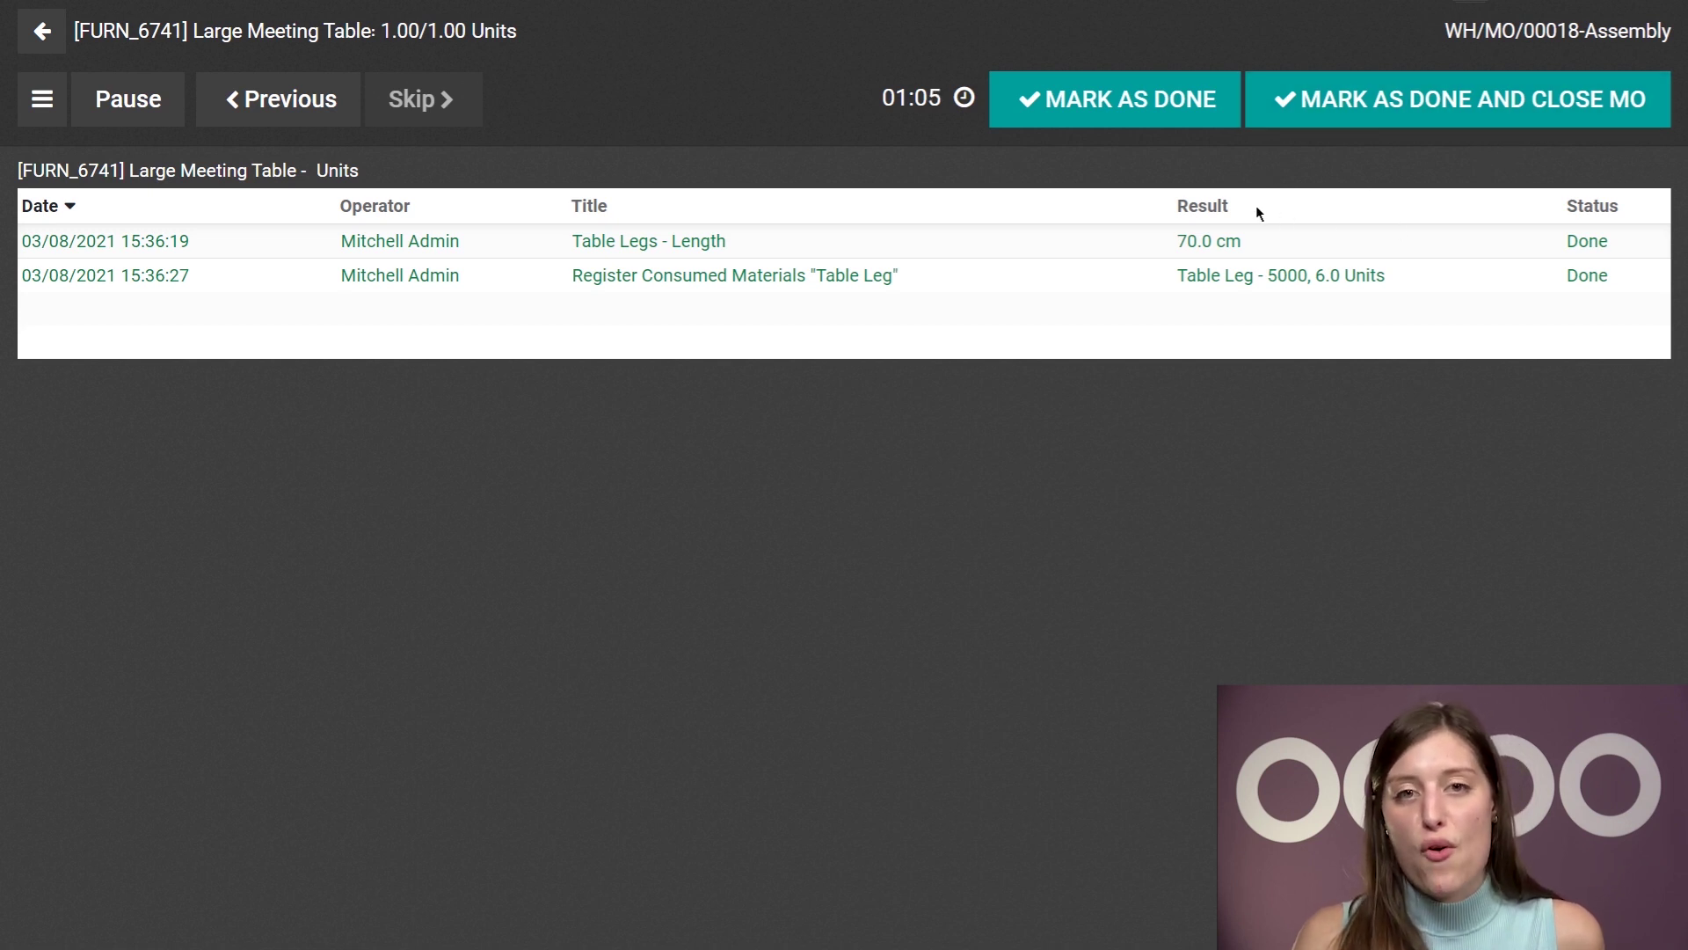
click(1135, 105)
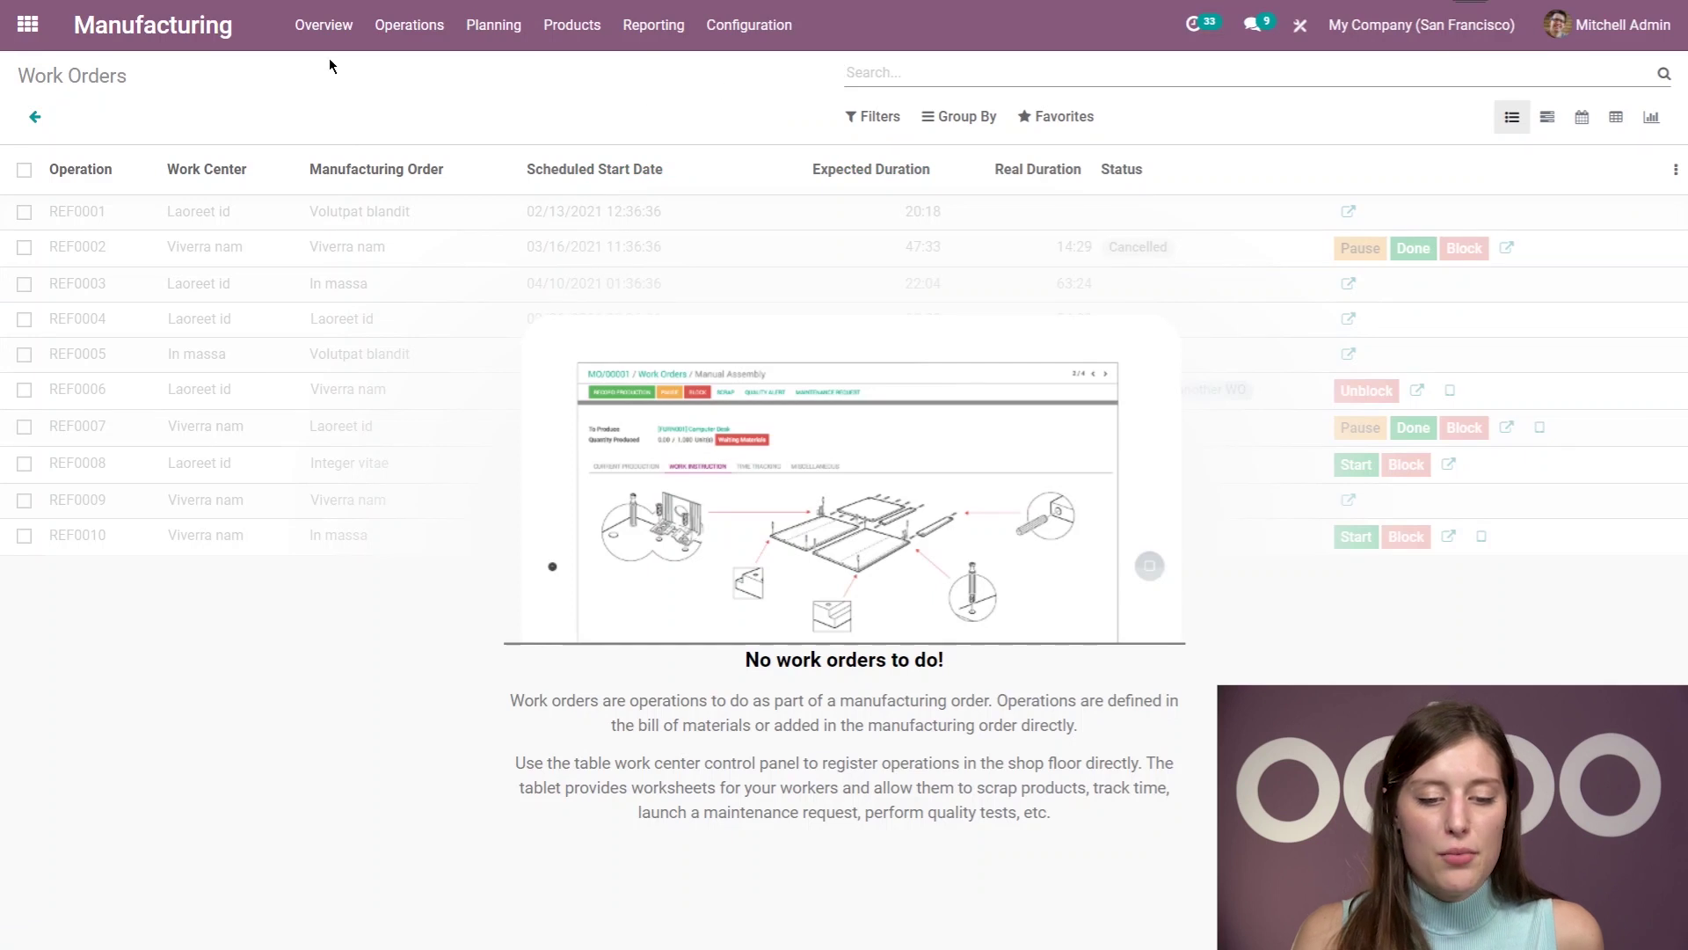
Open manufacturing order WH/MO/00018 from the list and start its pending quality checks.
click(409, 24)
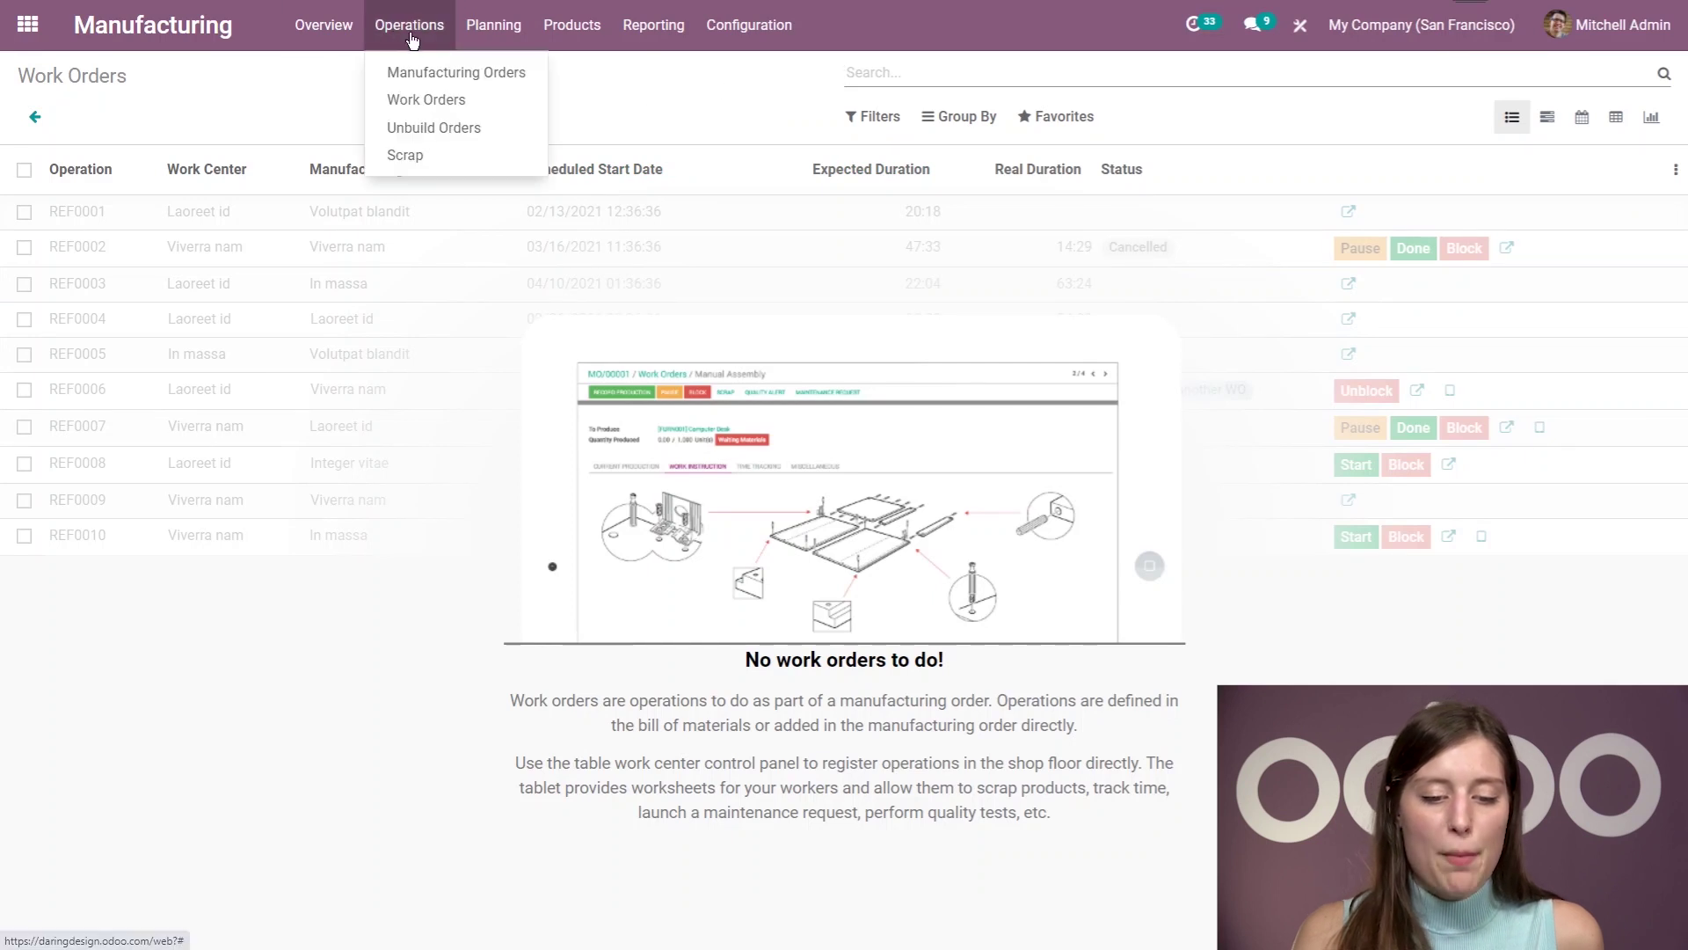
click(447, 73)
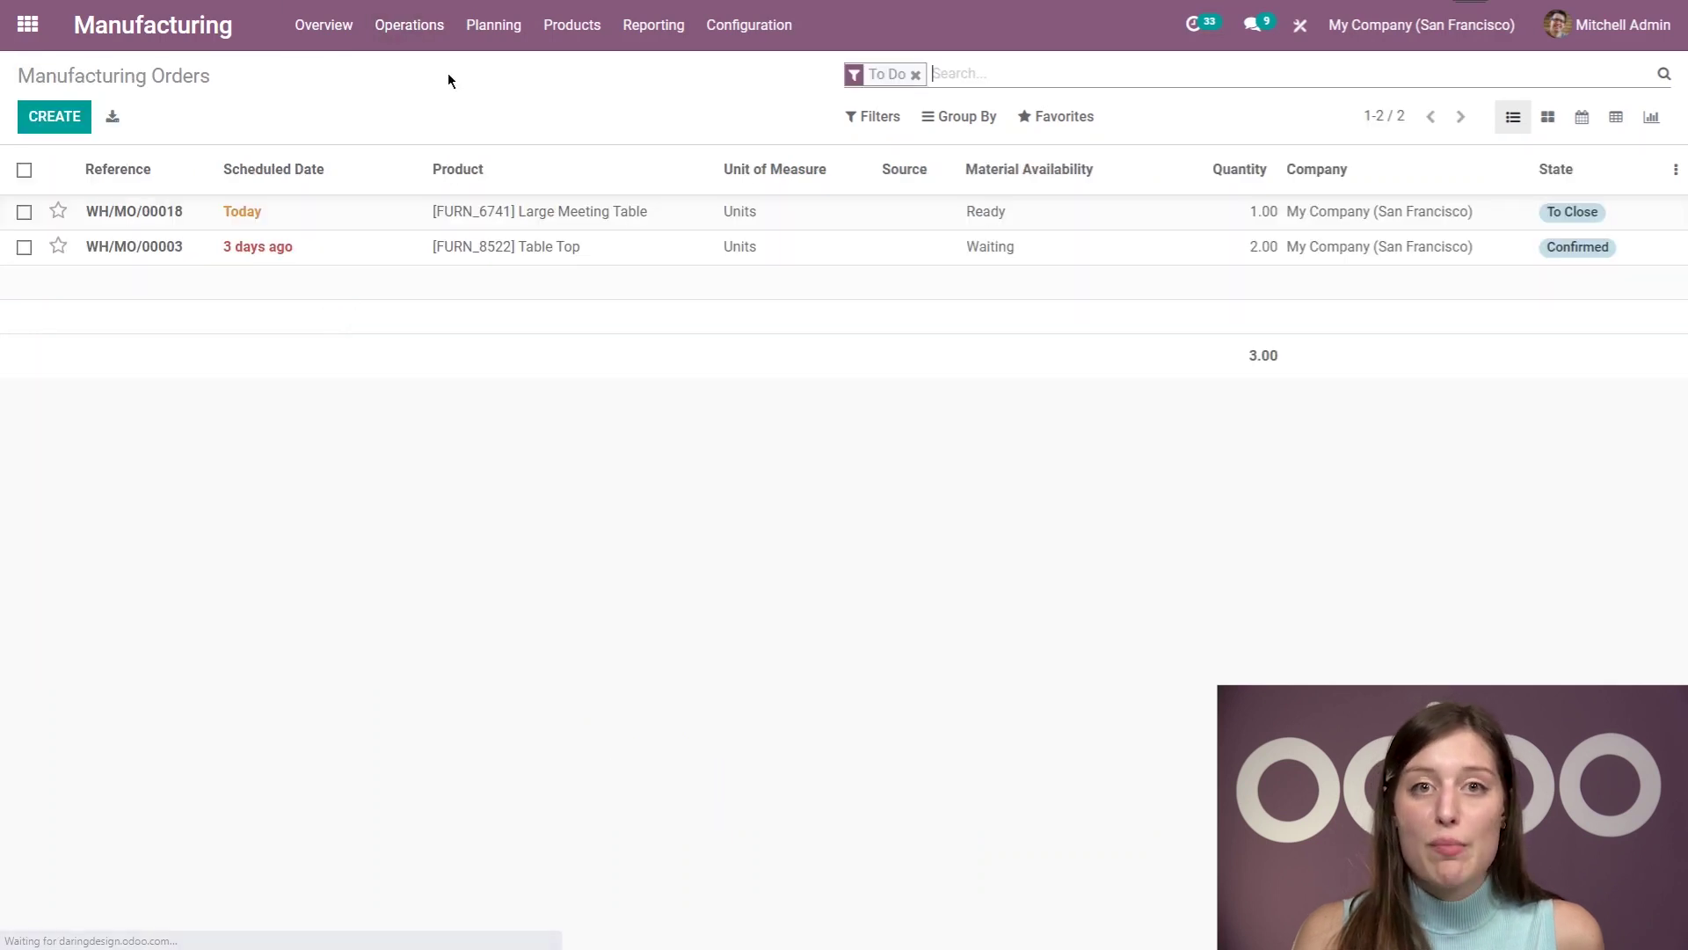
click(340, 209)
click(341, 167)
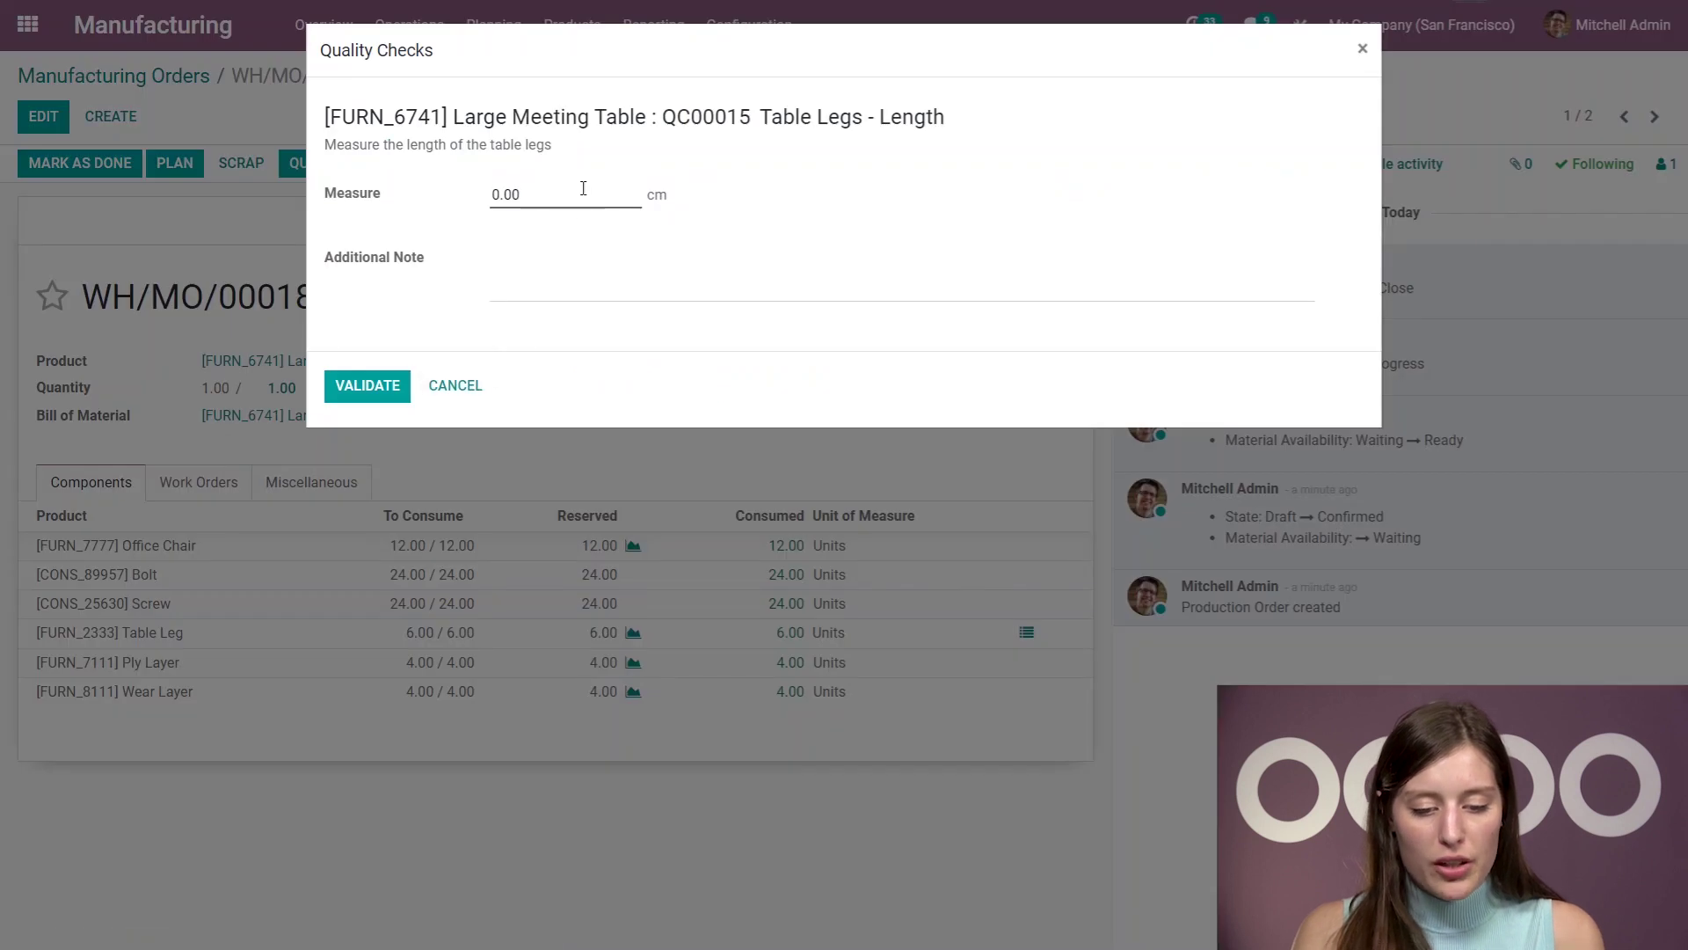
Pass the three remaining table-leg length checks, entering 70 cm for each.
drag(542, 191, 377, 192)
text(70)
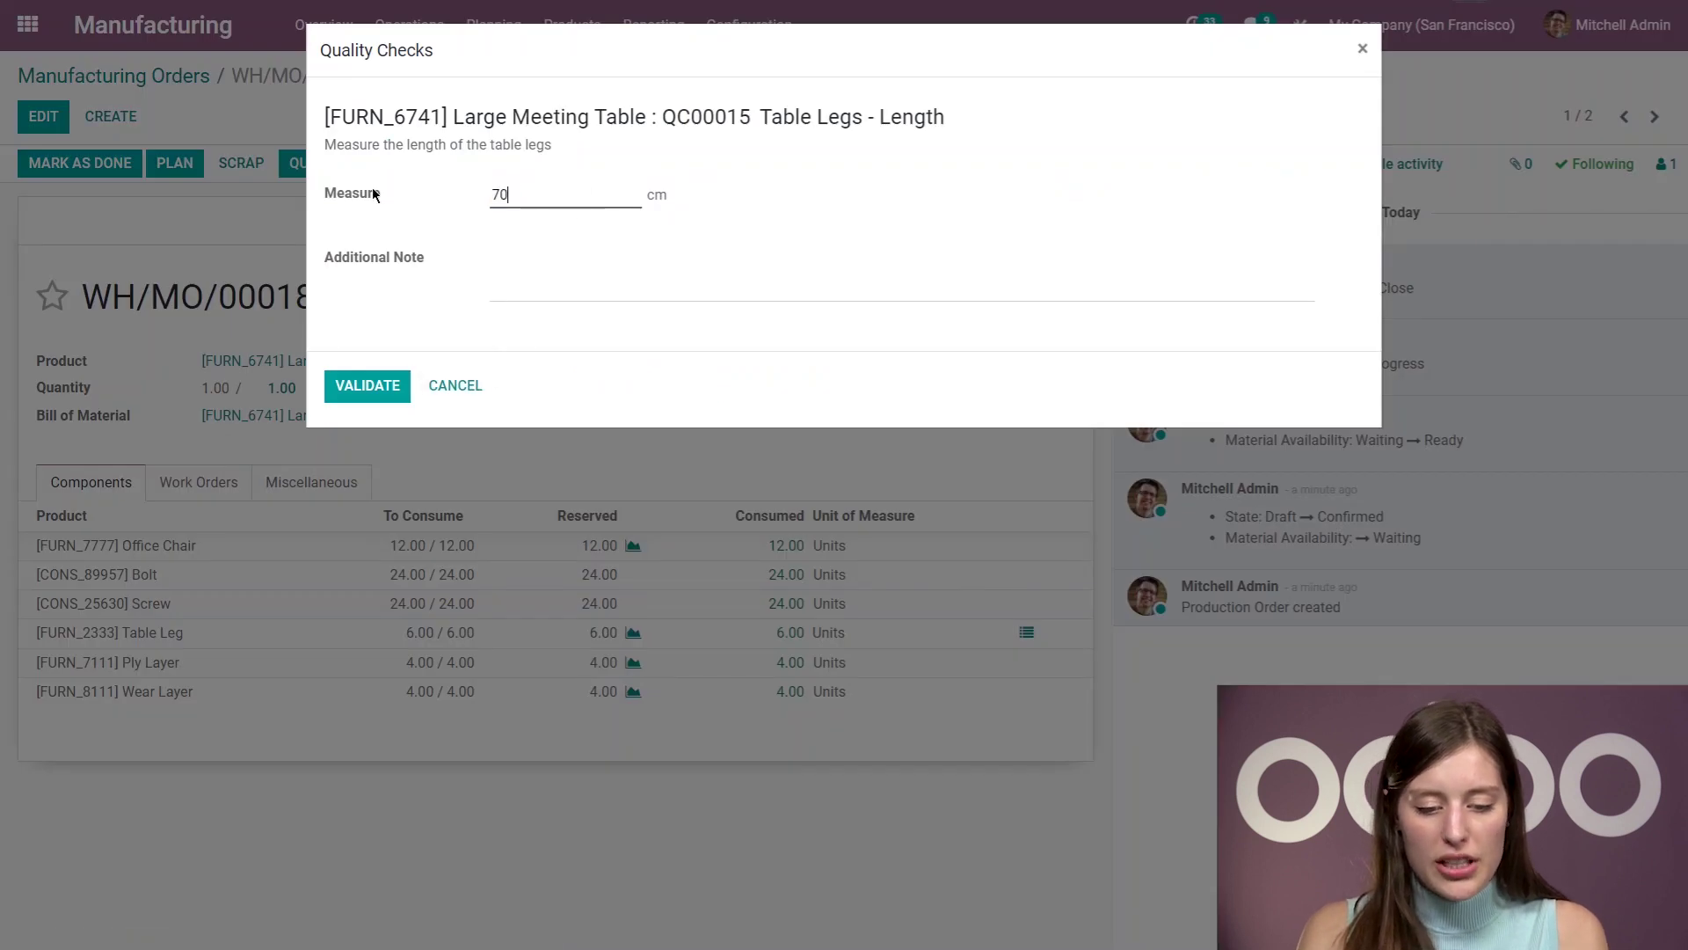
click(382, 386)
text(70)
click(378, 387)
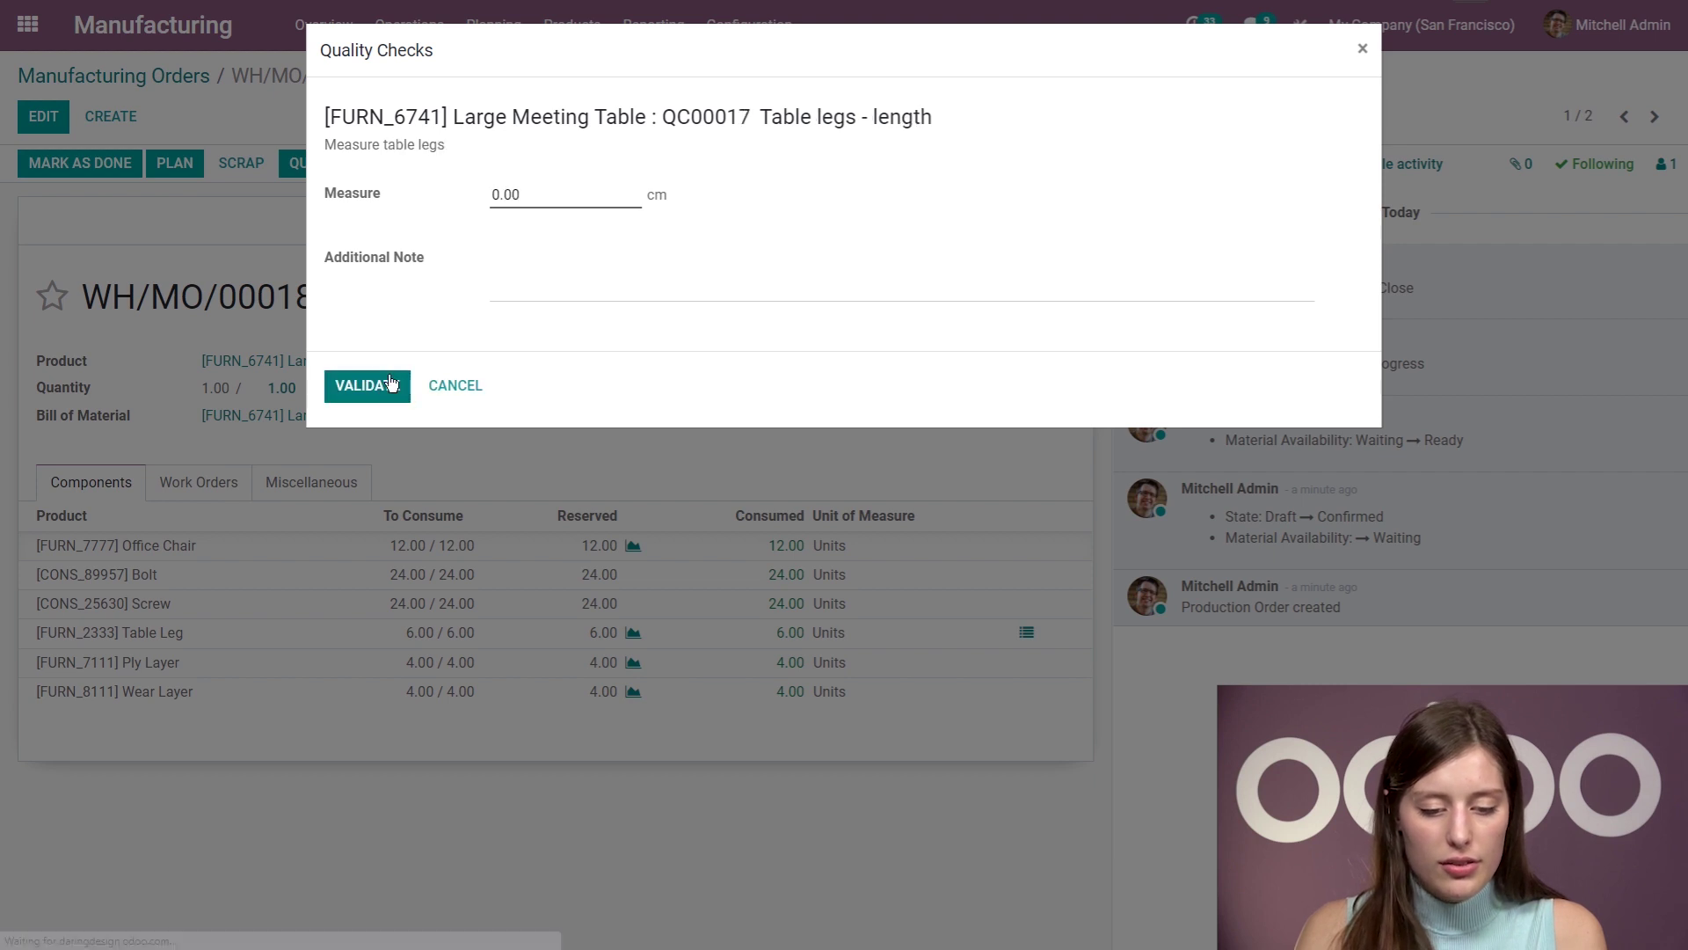
text(70)
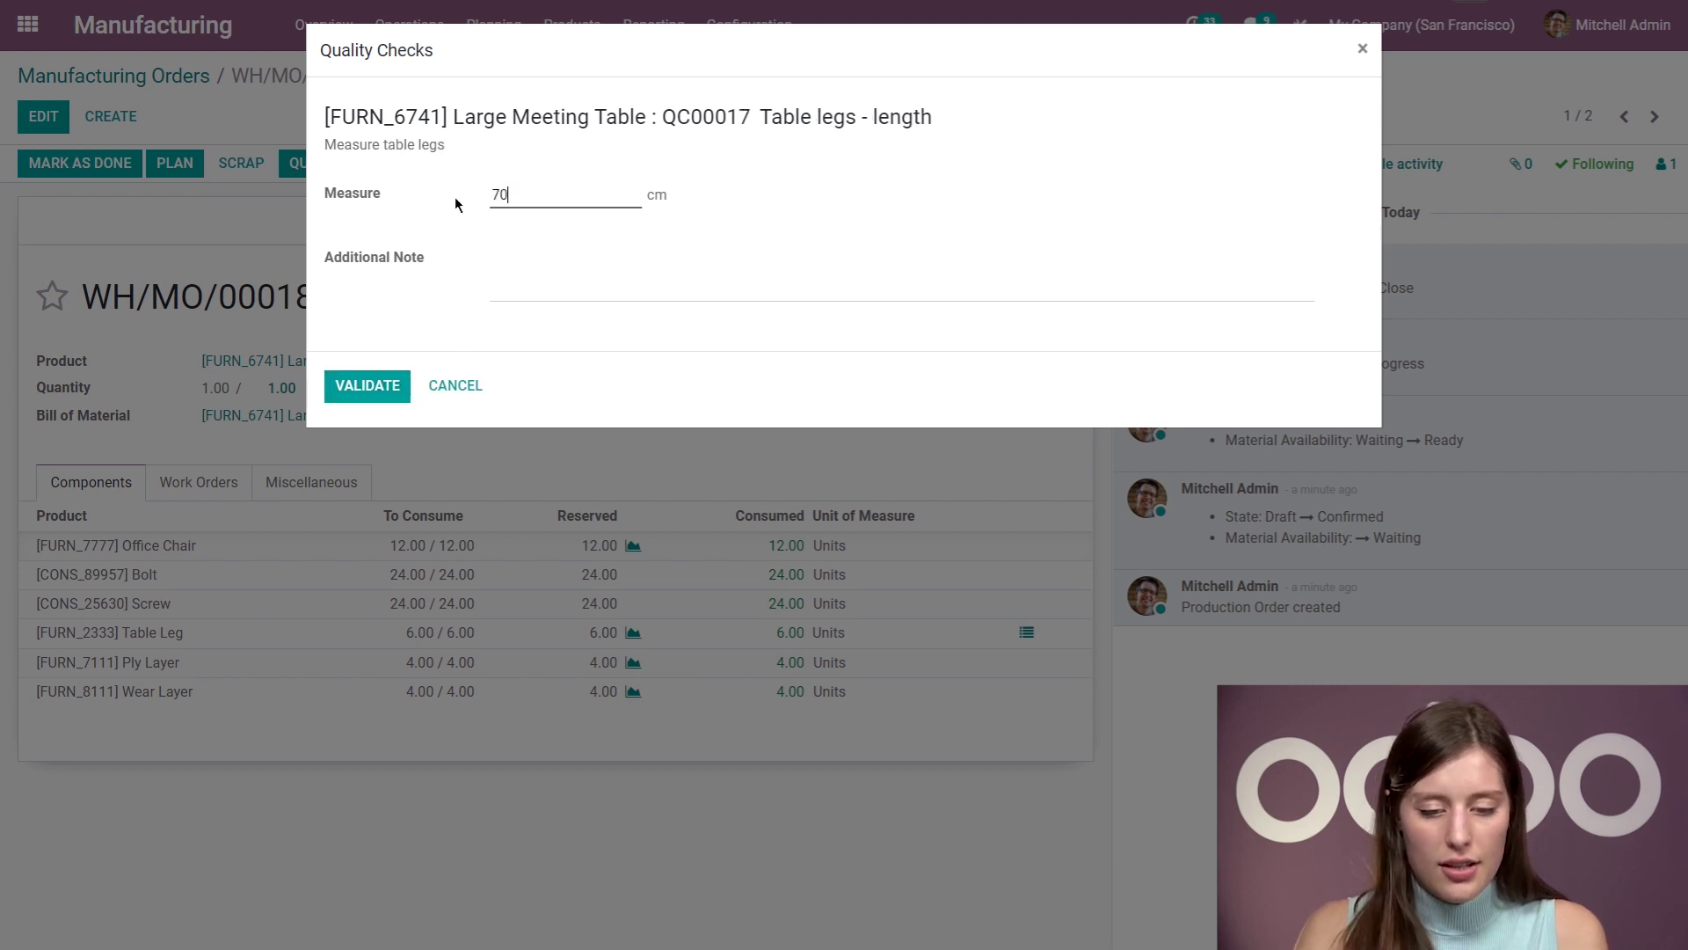
click(368, 387)
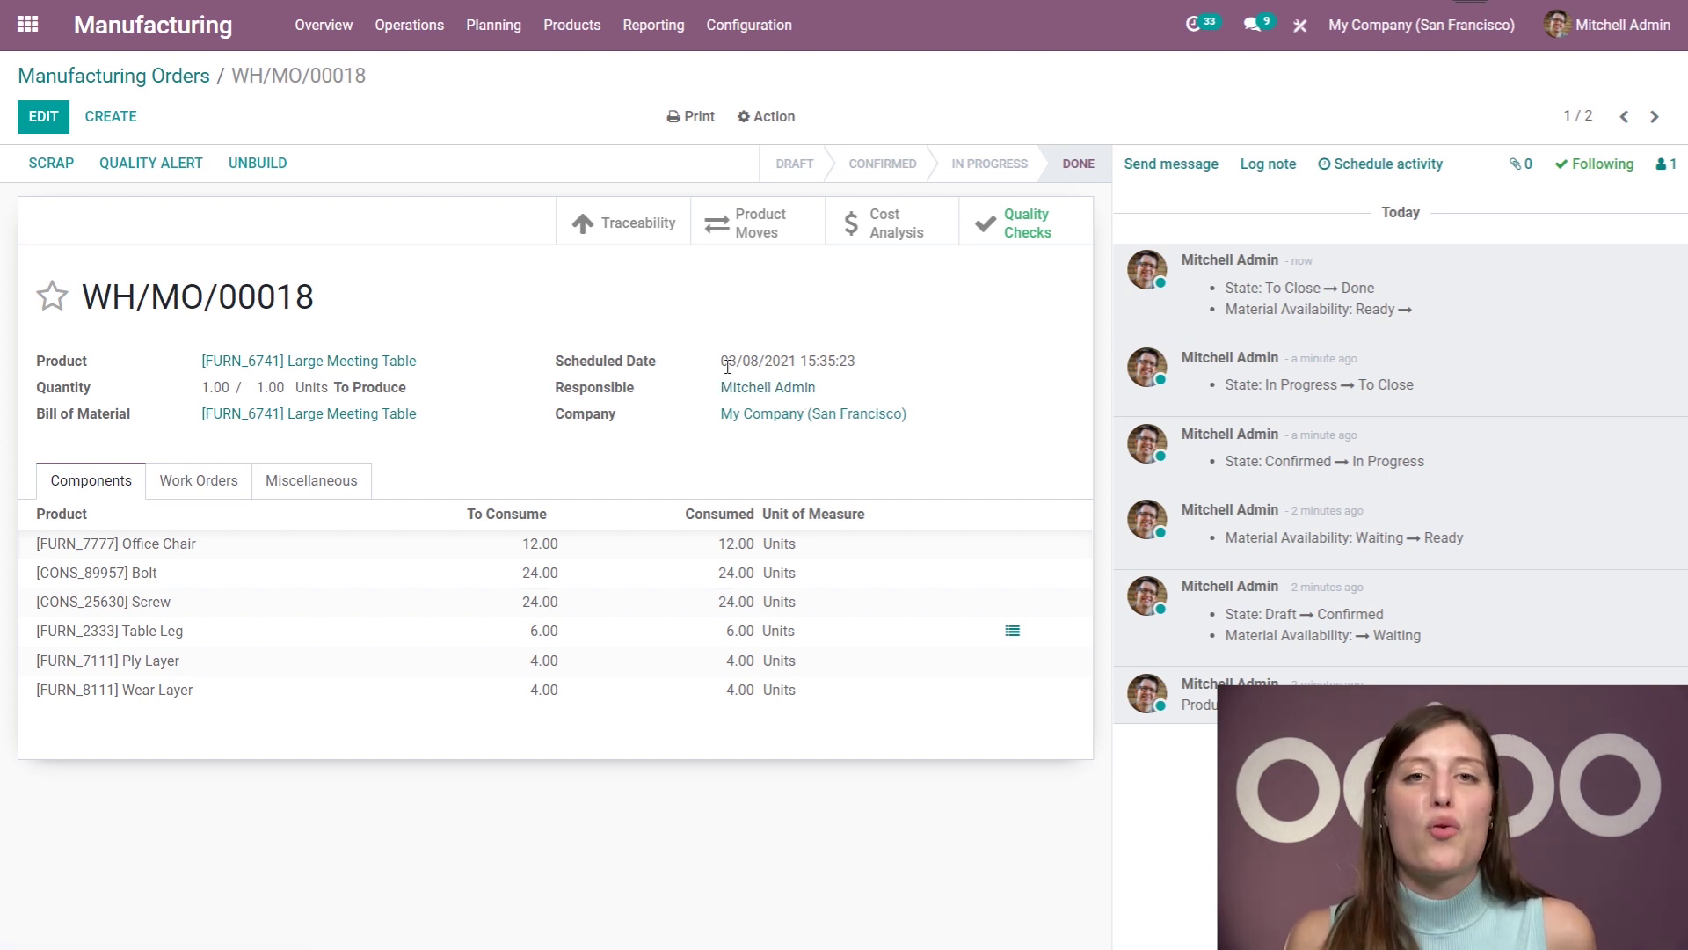
Open the Large Meeting Table BoM, review its Routing Performance chart, and return to the BoM.
click(571, 31)
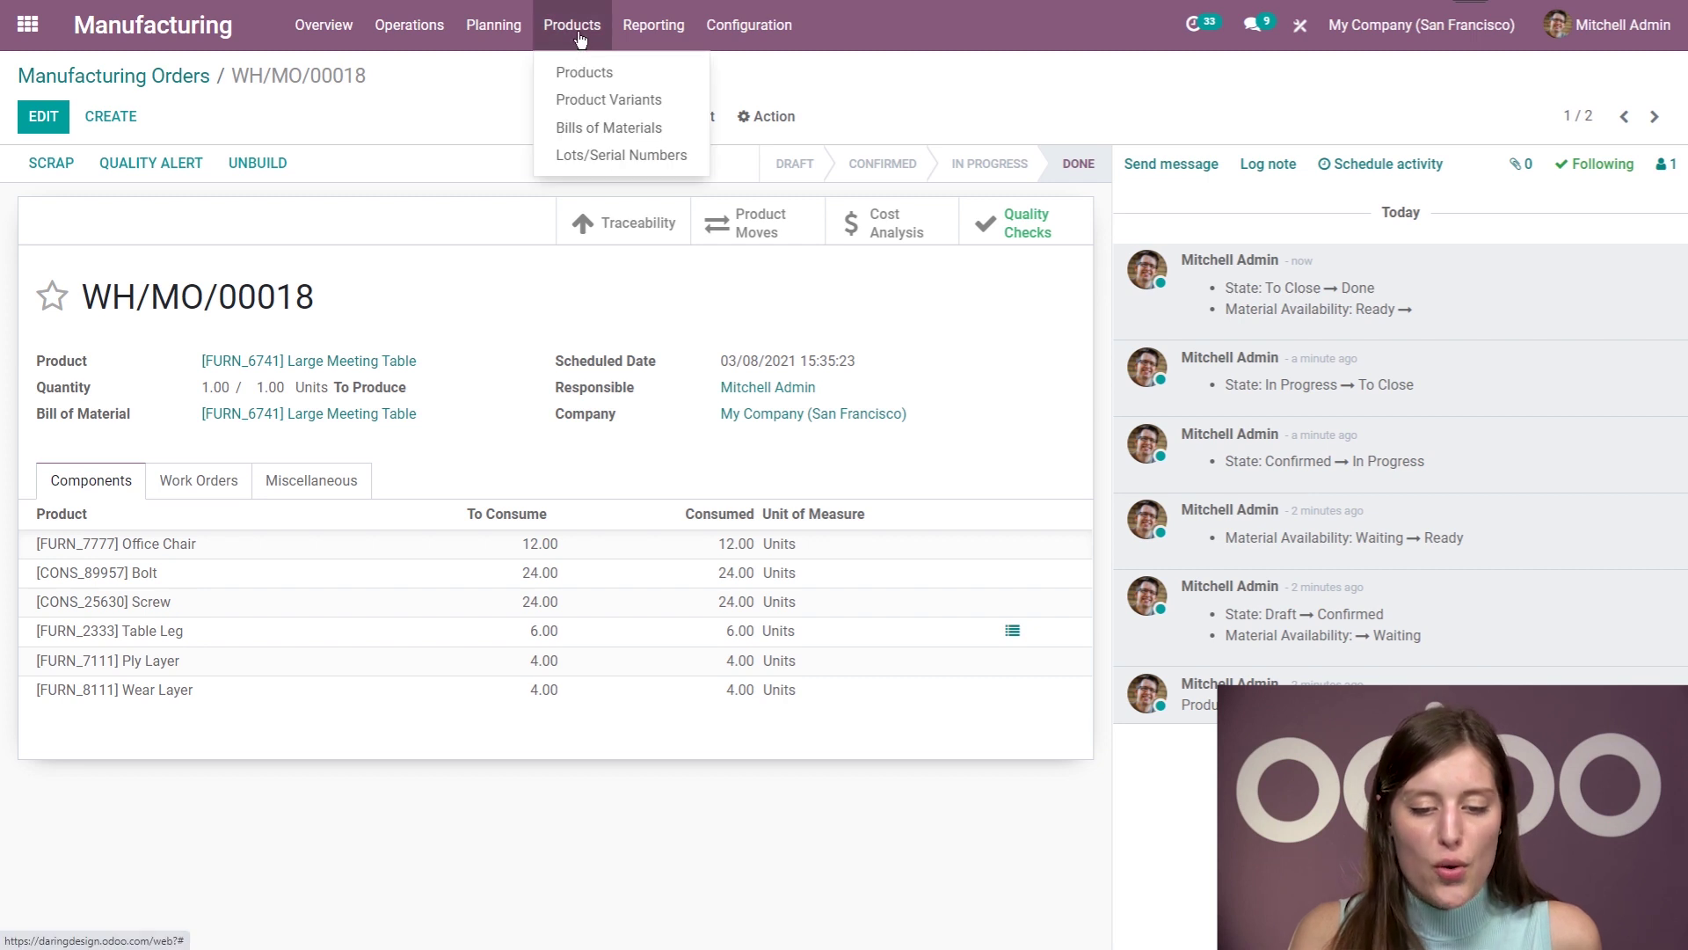
click(598, 128)
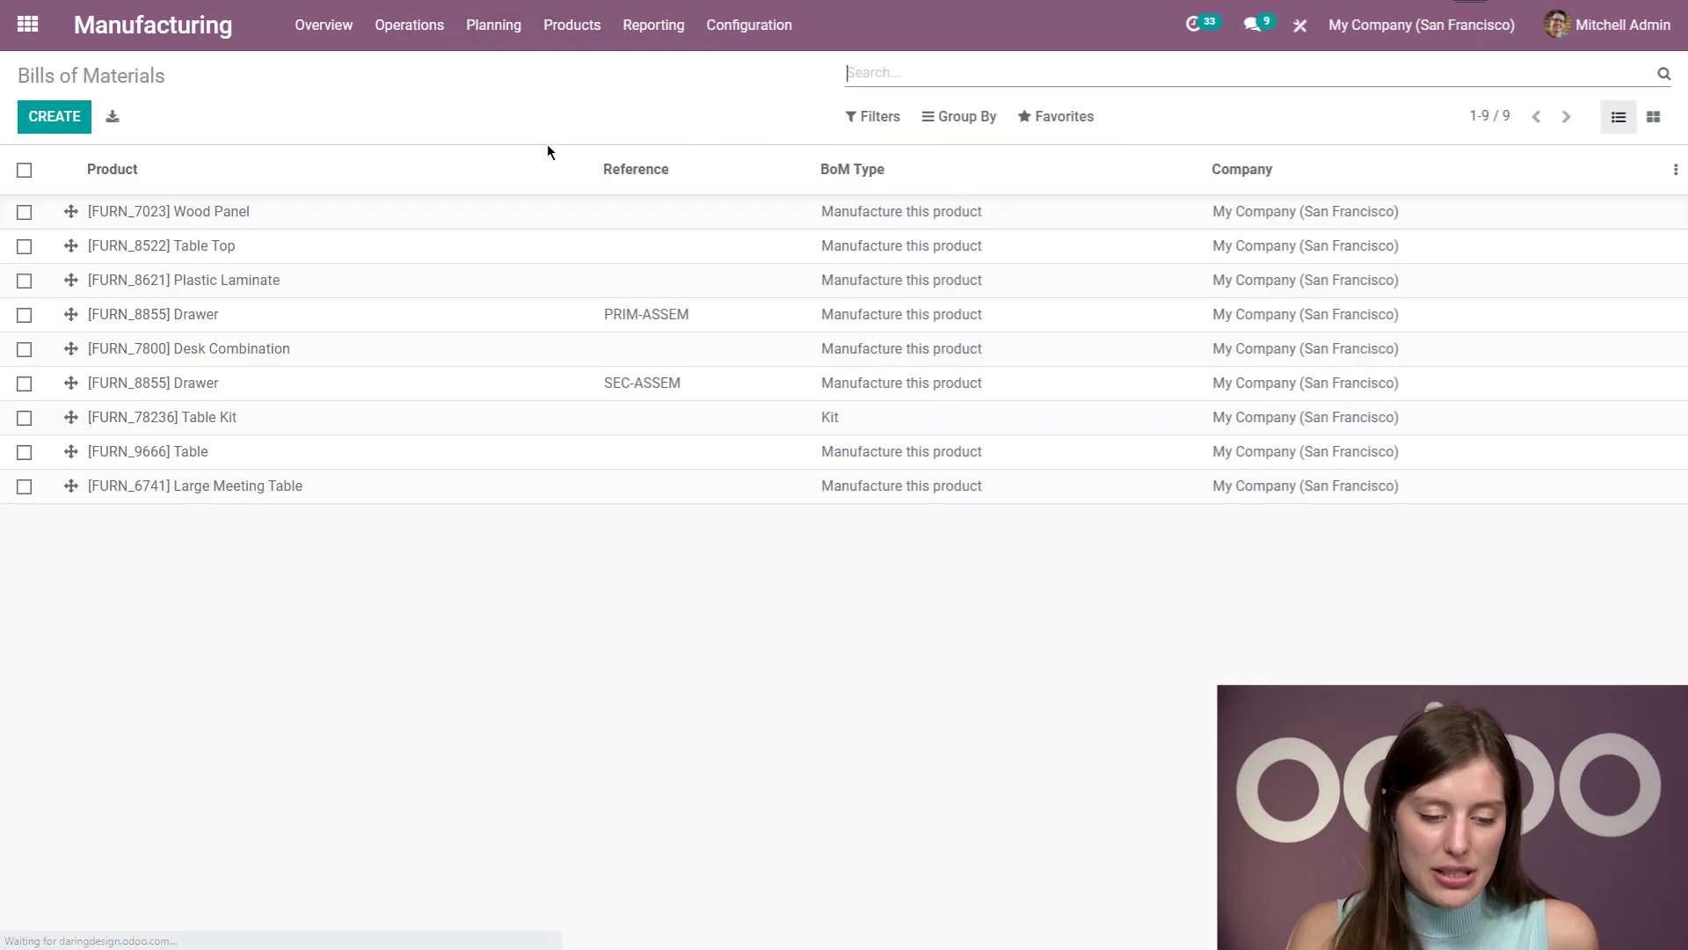
click(317, 498)
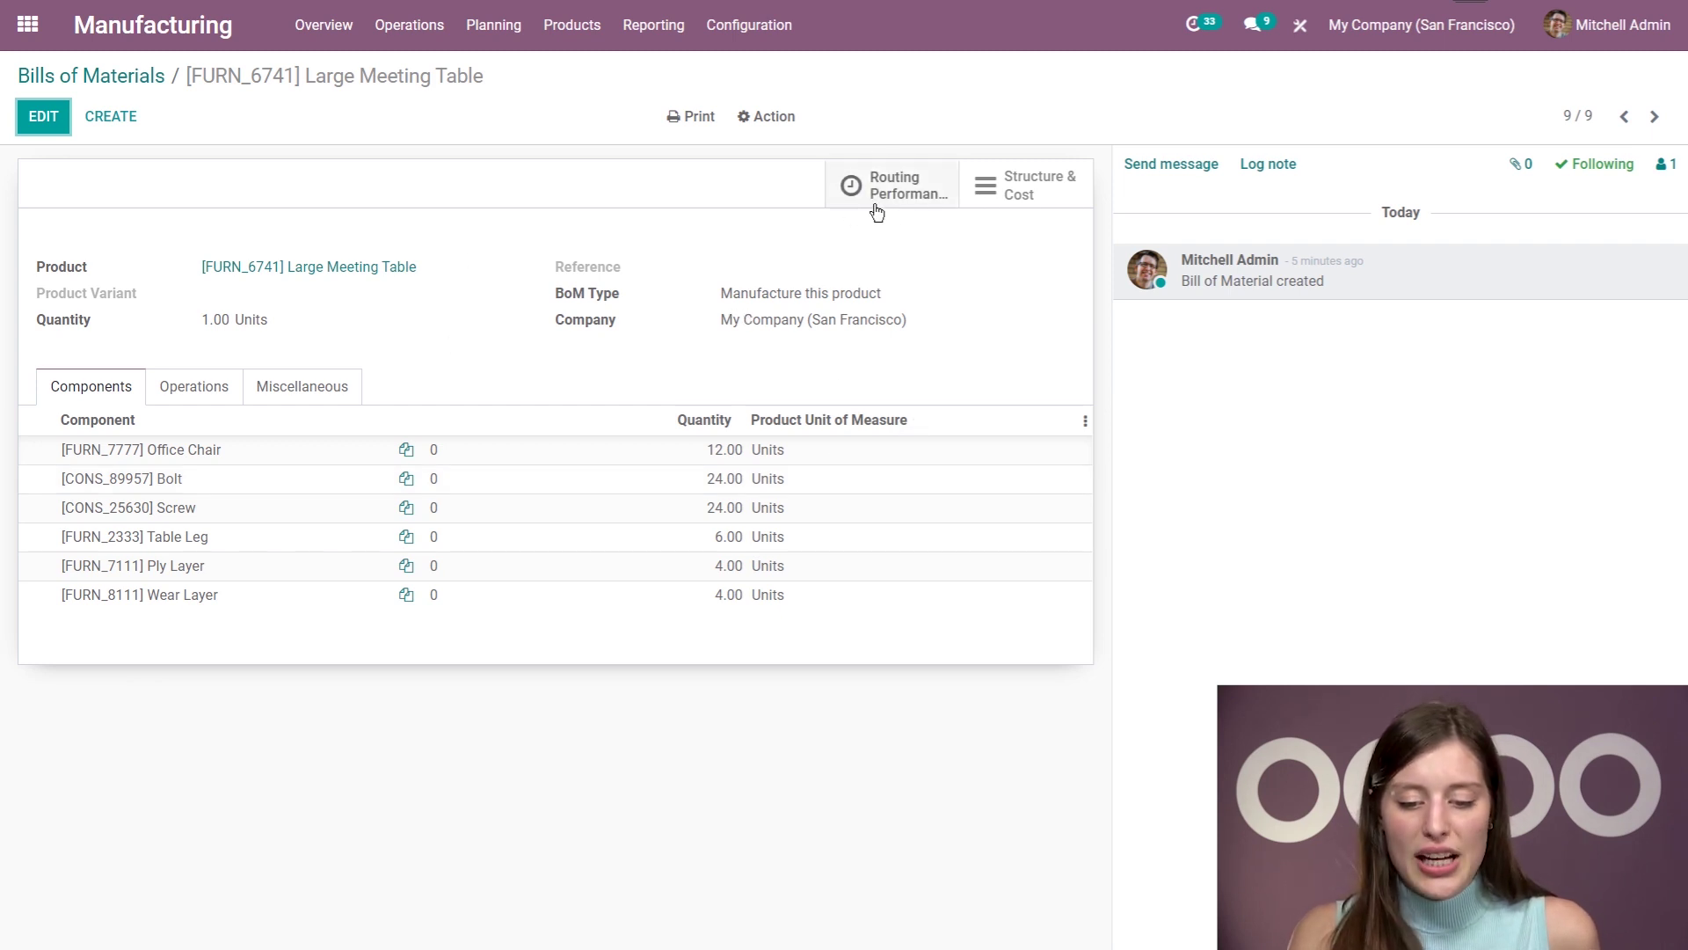
click(899, 183)
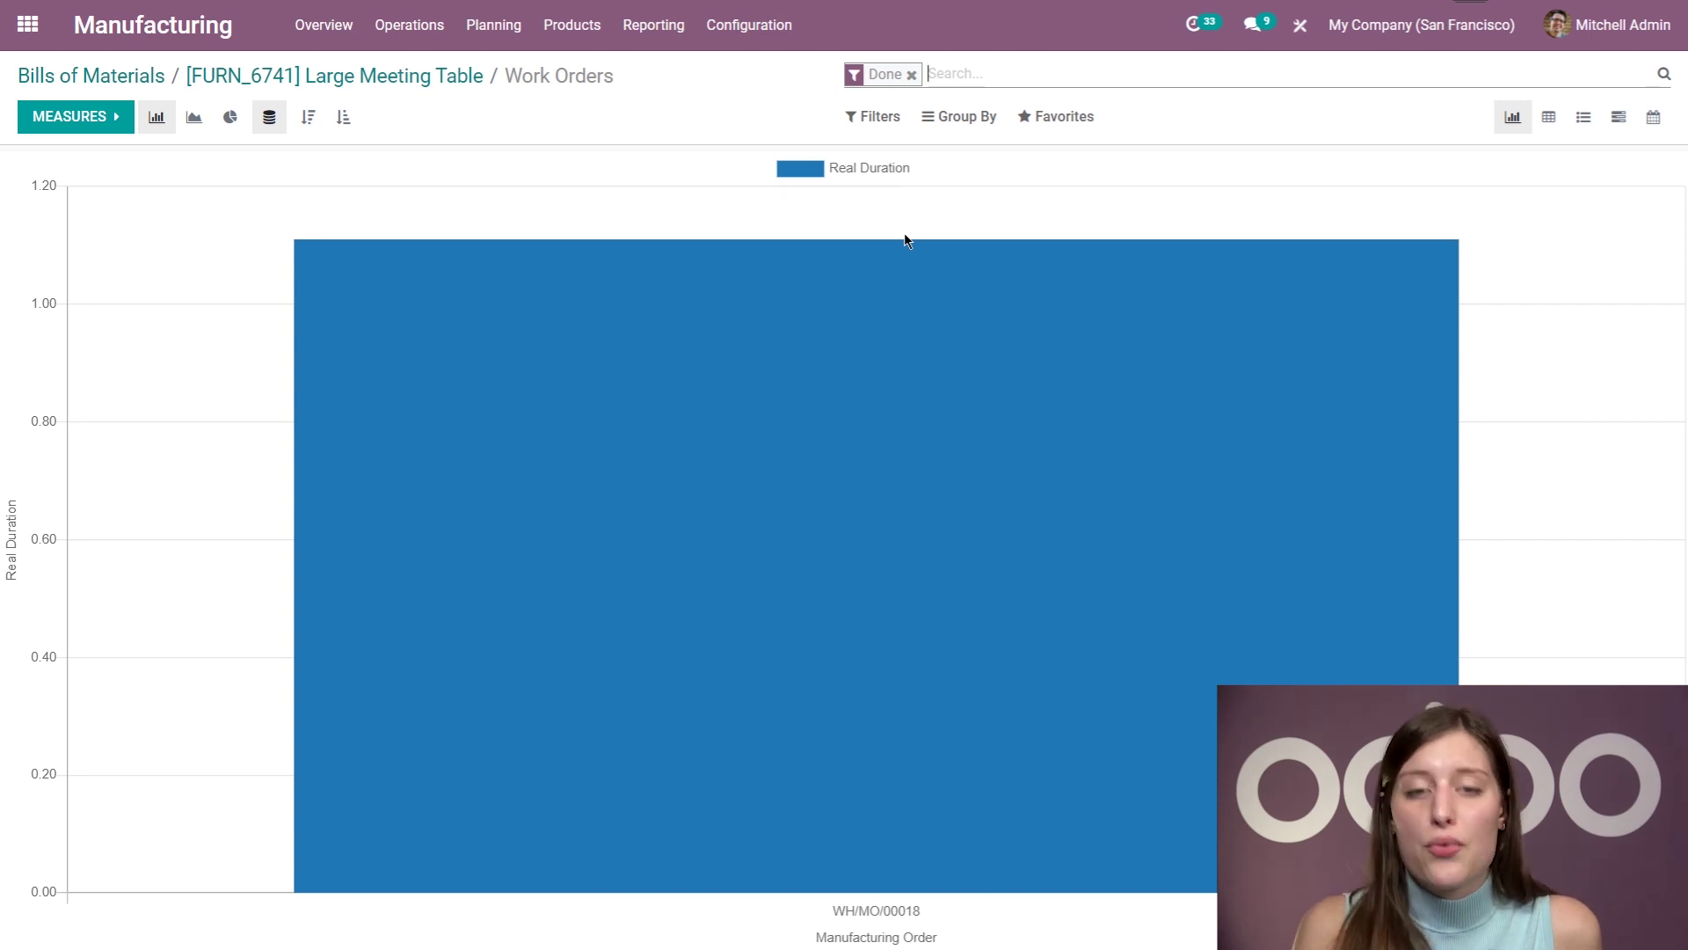
click(380, 77)
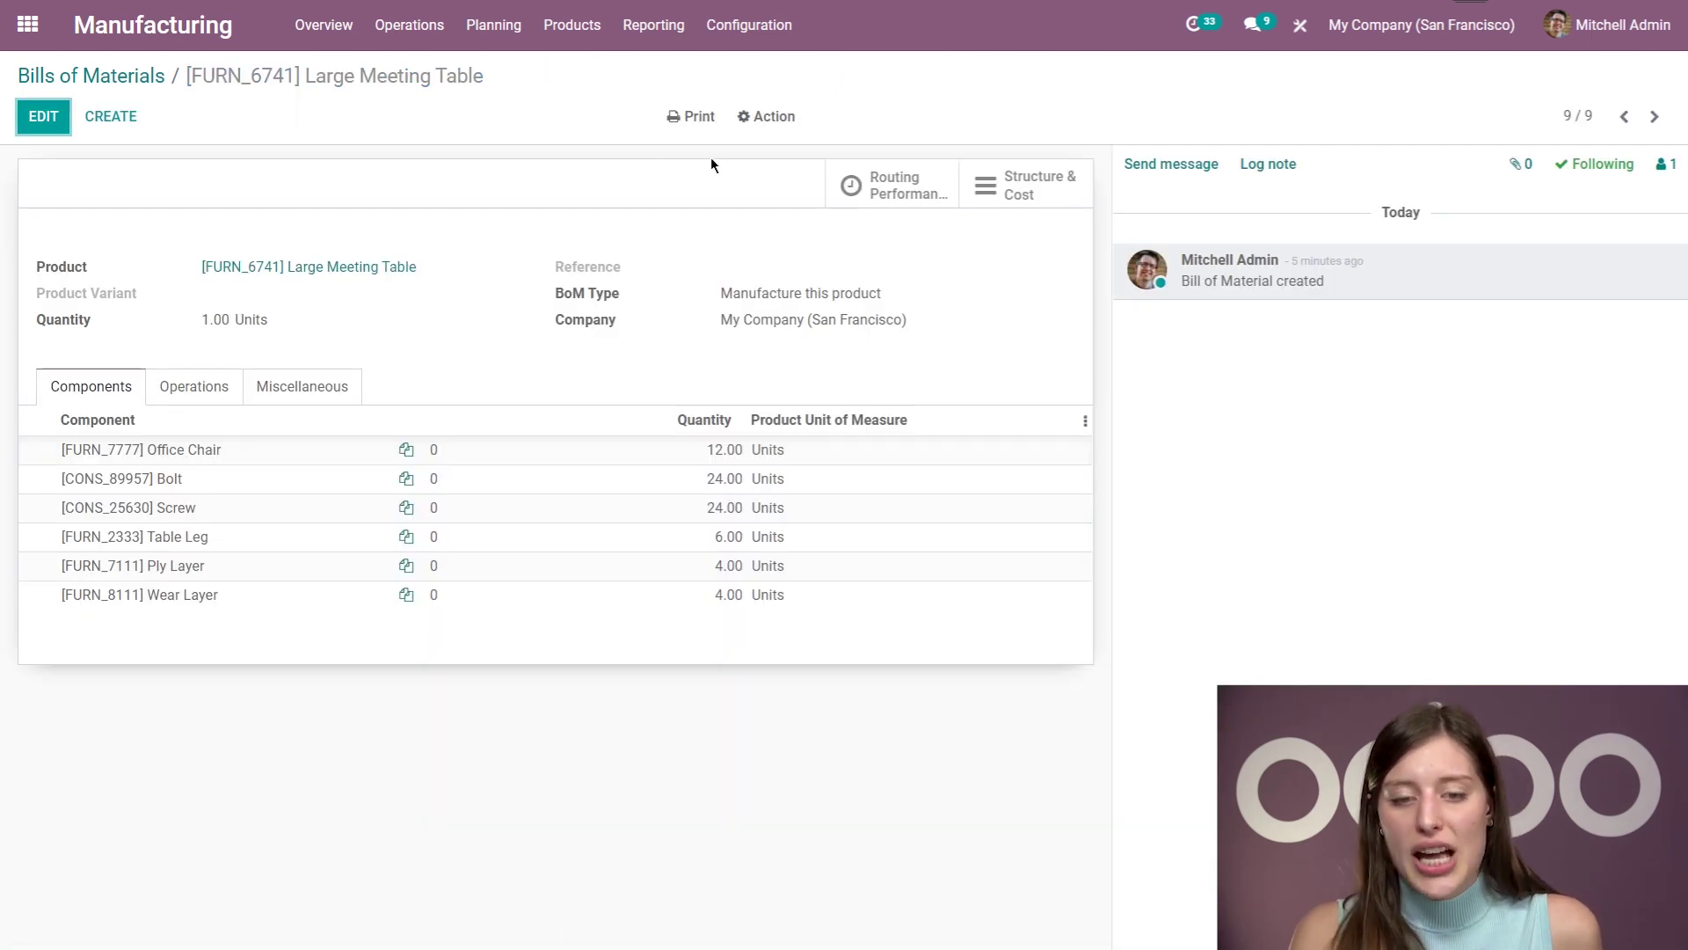
Open the Structure & Cost report and unfold Operations: Assembly costs 34.59 € of 848.99 € total.
click(1023, 188)
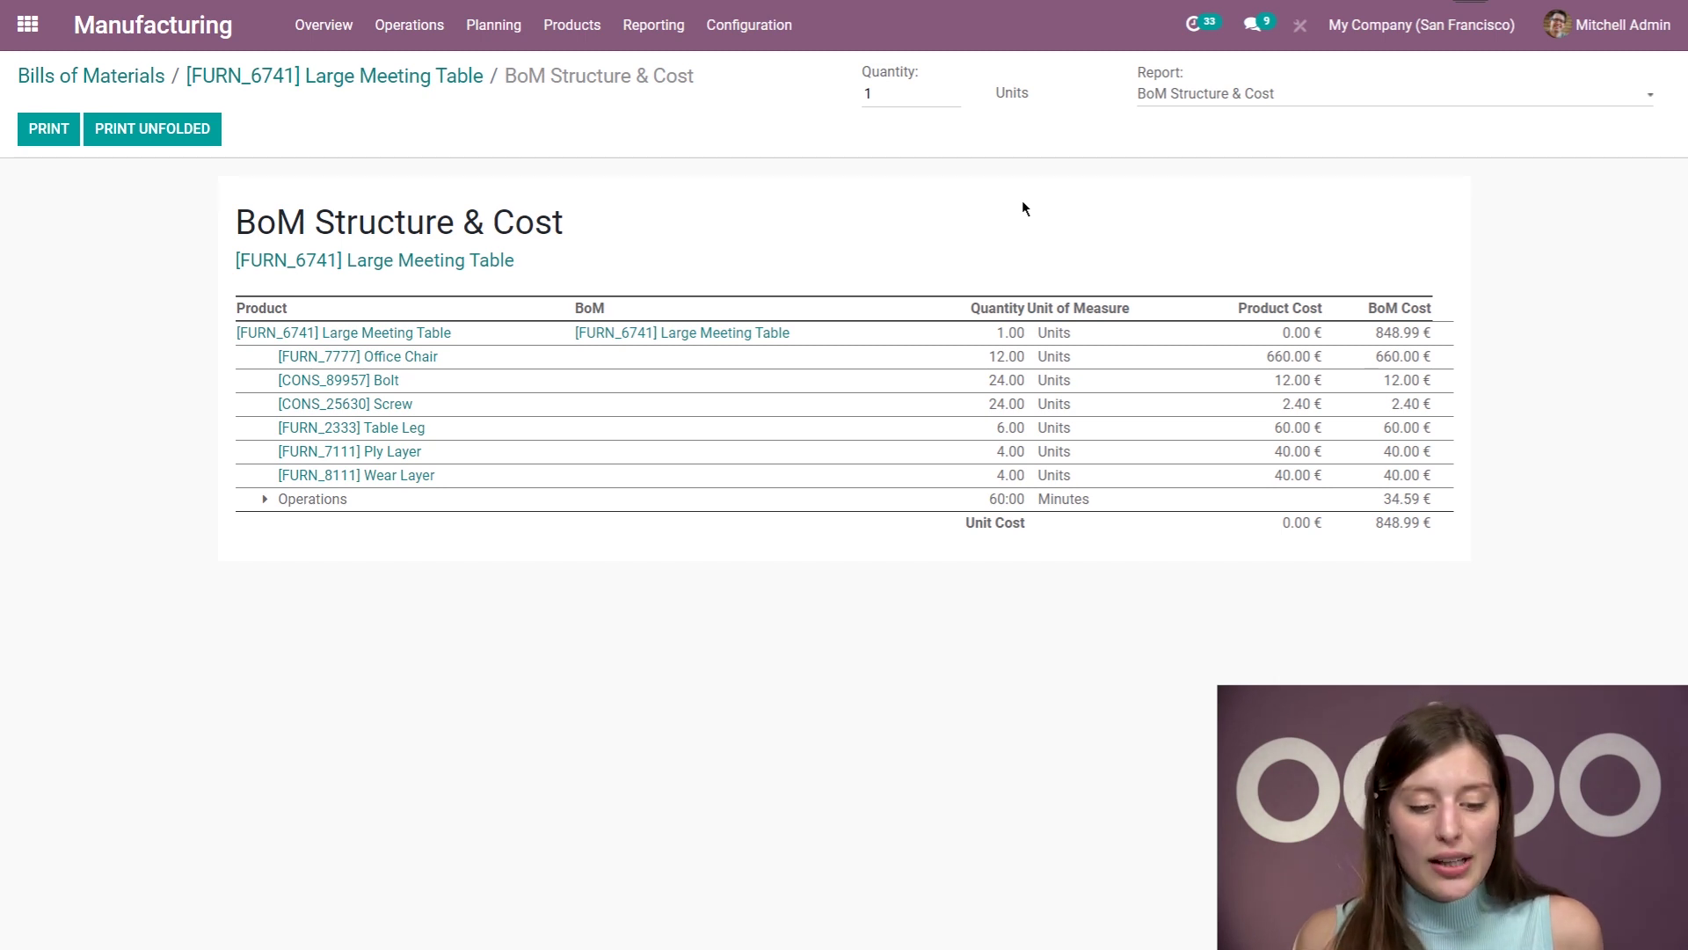
click(265, 499)
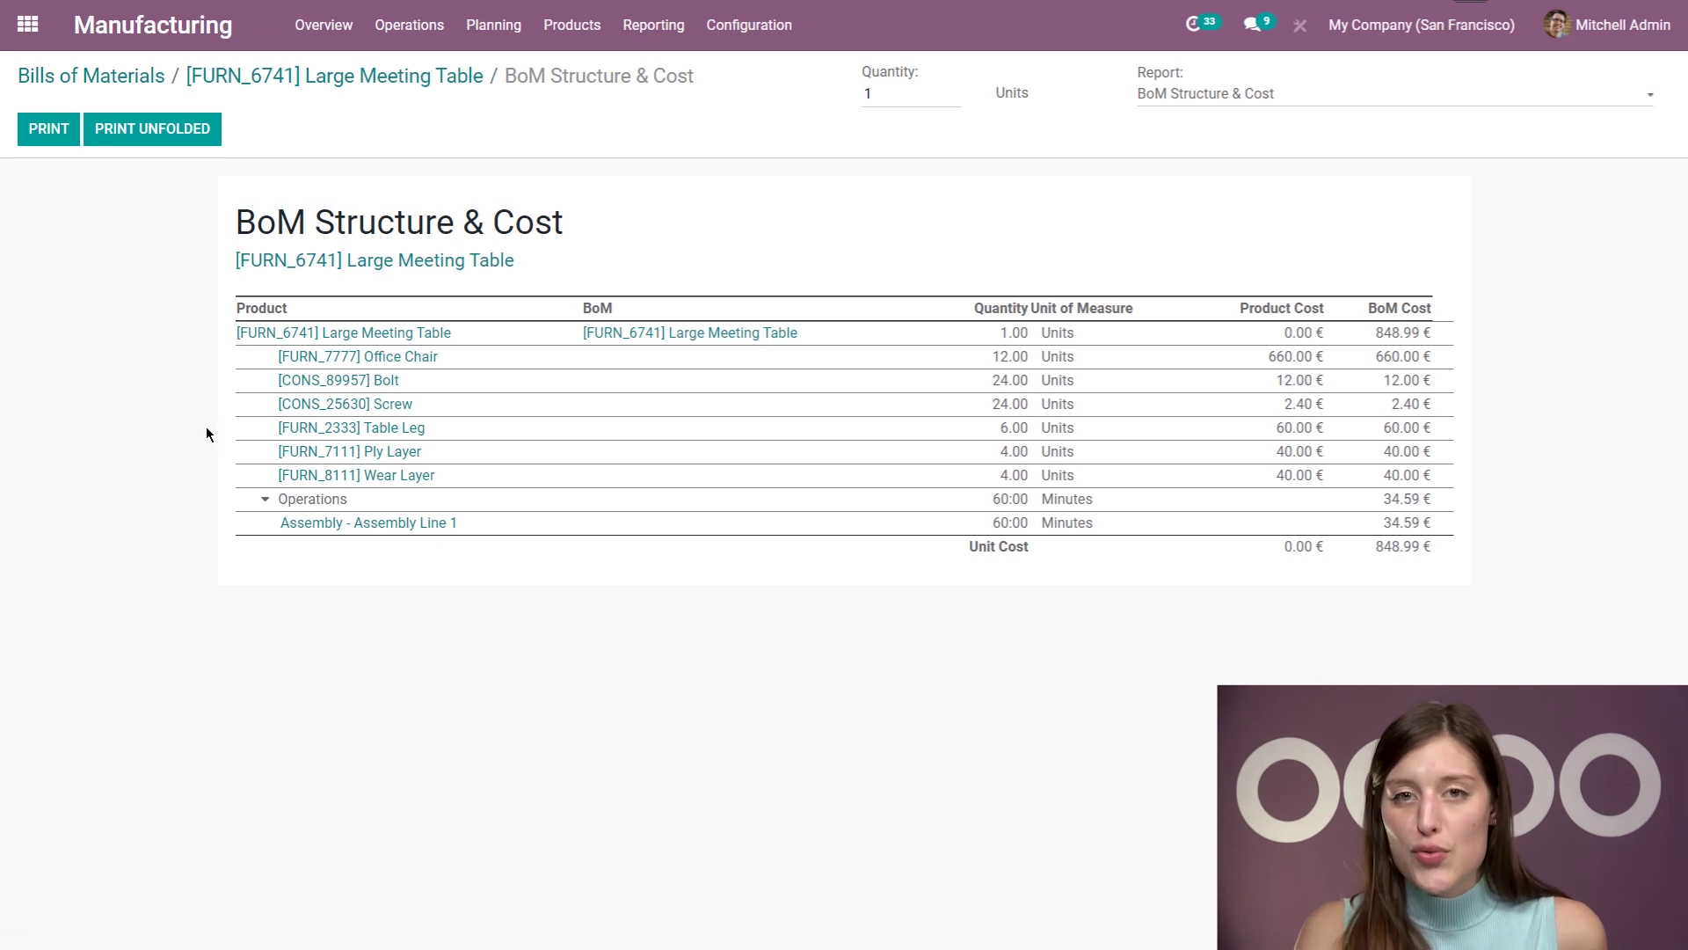
Go back to the Bills of Materials list and reopen the [FURN_6741] Large Meeting Table BoM.
click(413, 76)
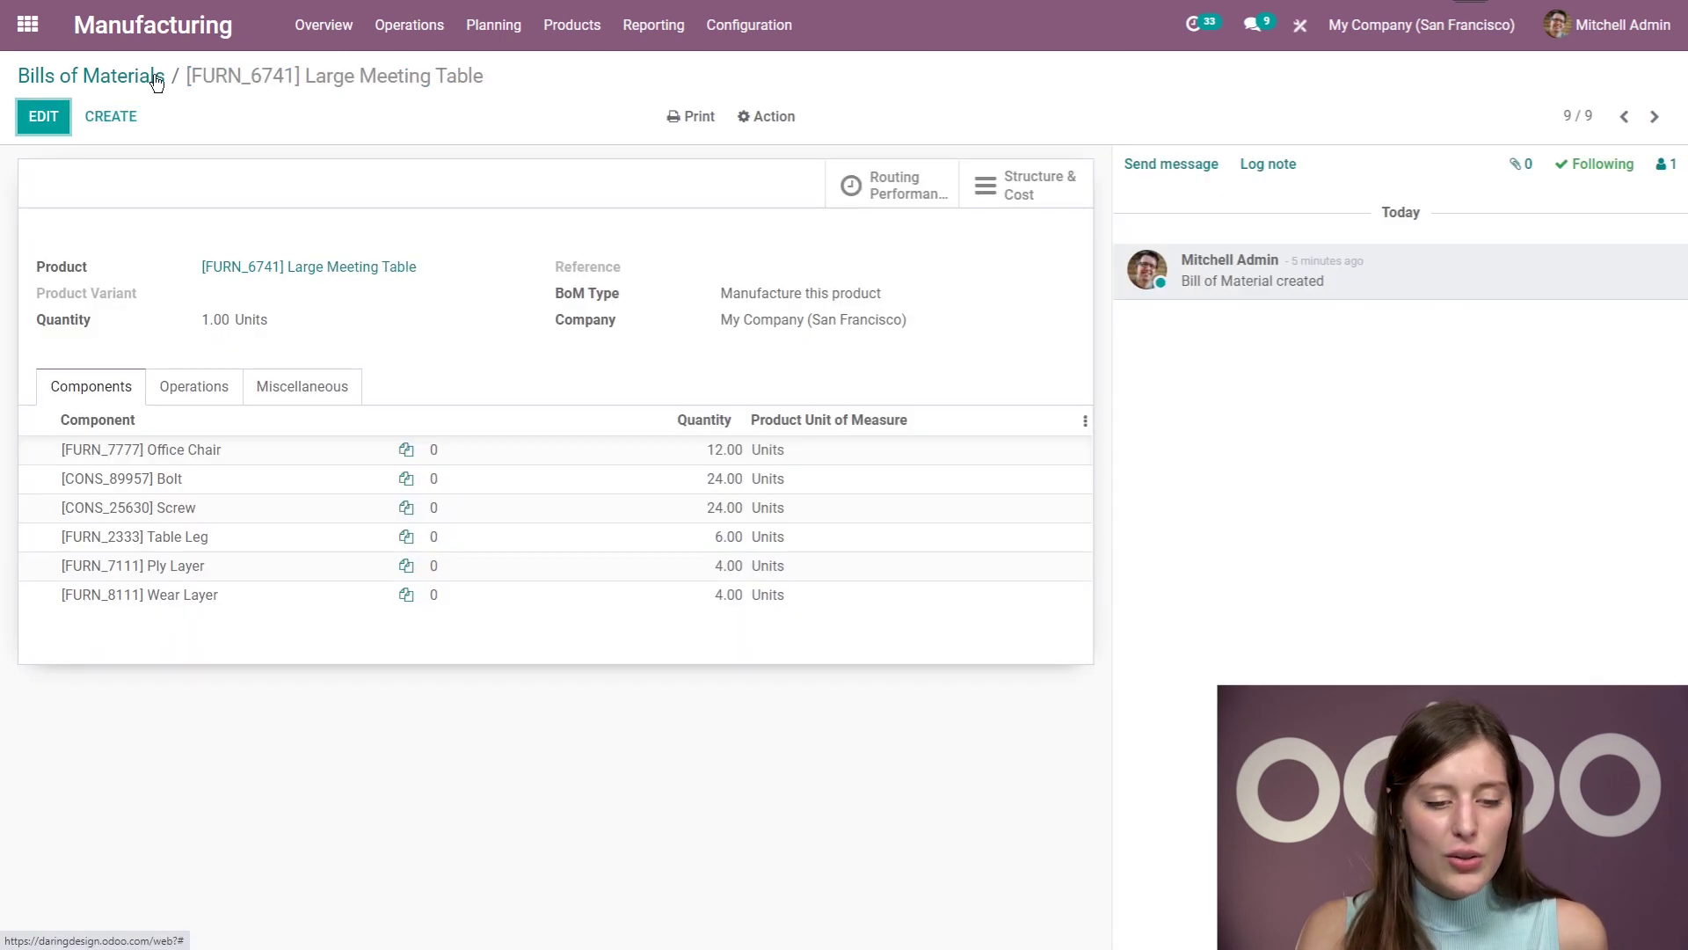
click(114, 76)
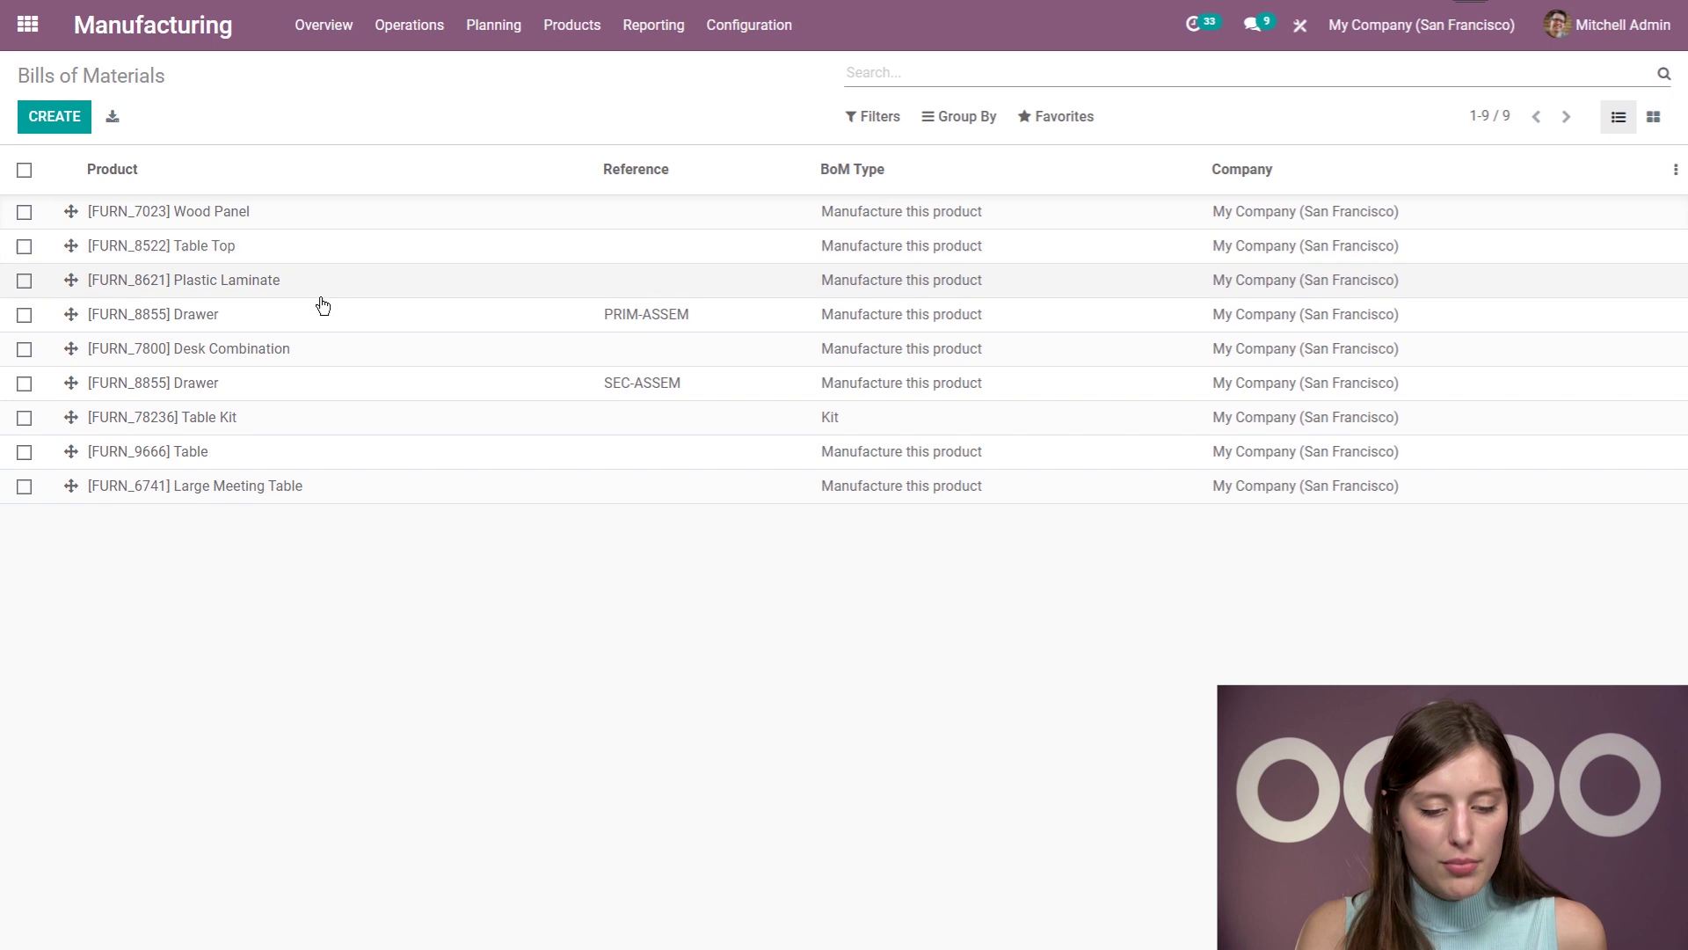
click(321, 493)
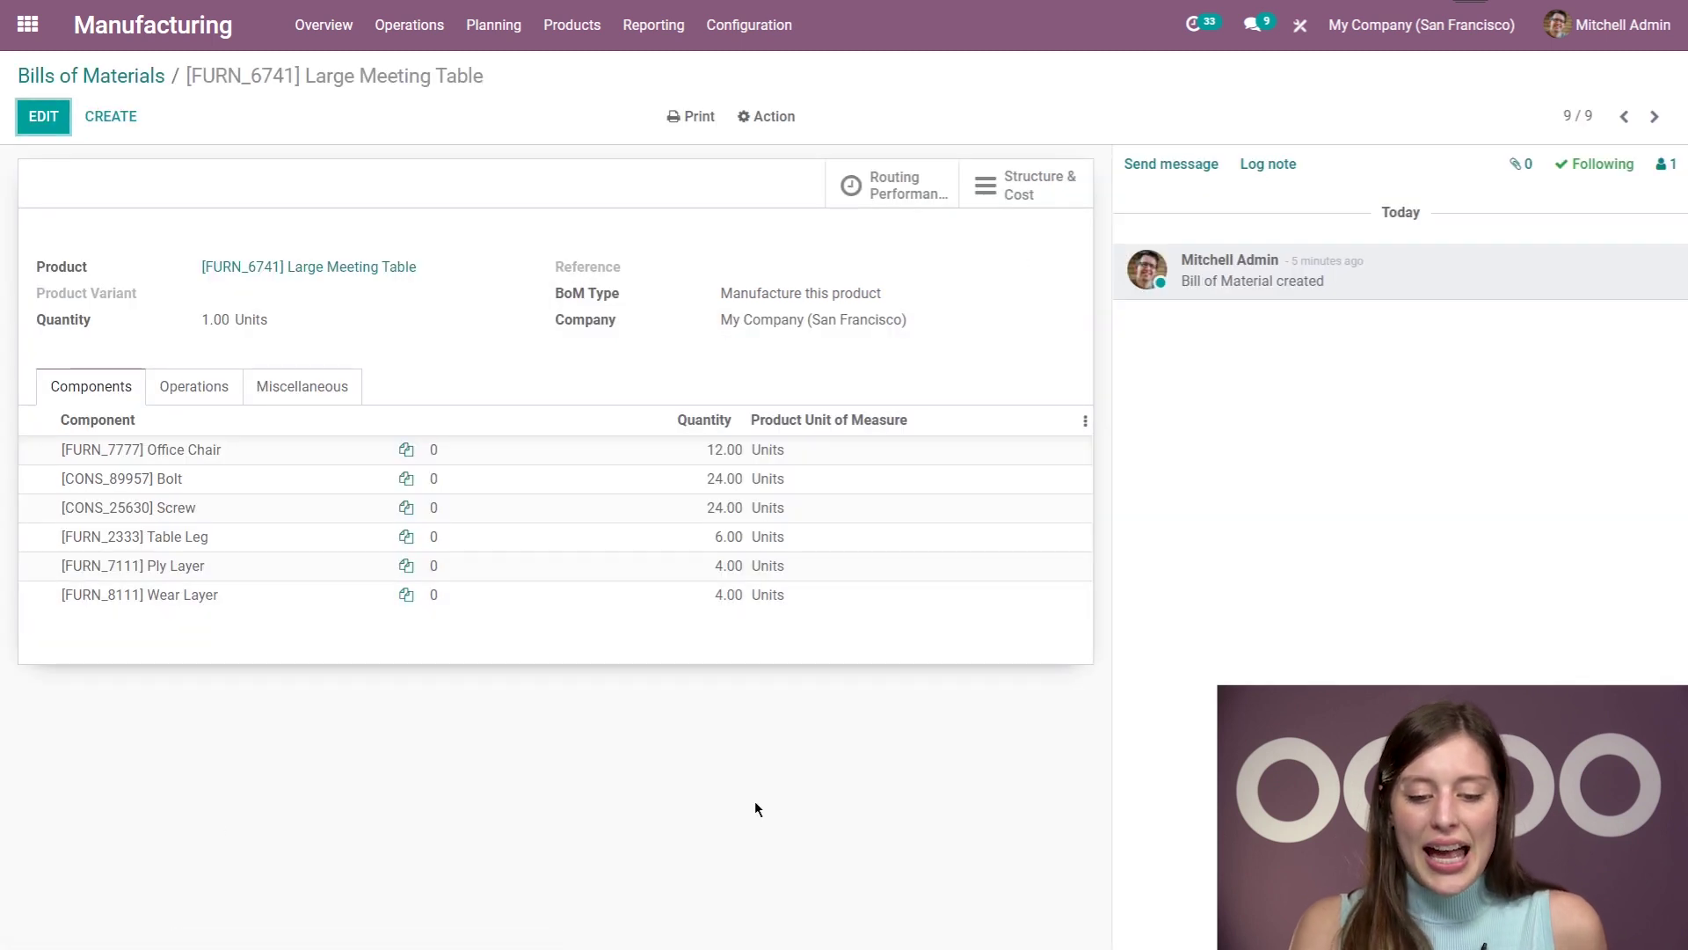